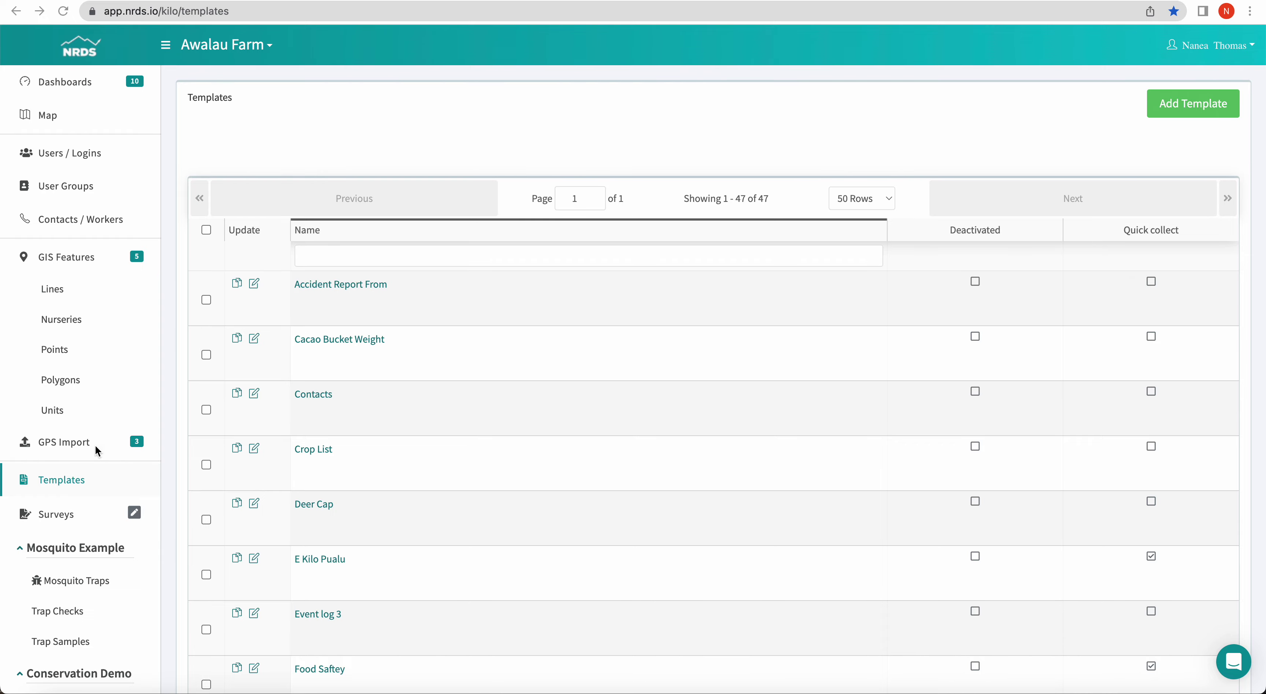
Step: Open Outreach (T) for editing and review its Vehicle Used, Numbers Served, Volunteers and Conference Info questions
{"action": "scroll", "coordinate": [418, 502], "scroll_direction": "down", "scroll_amount": 20}
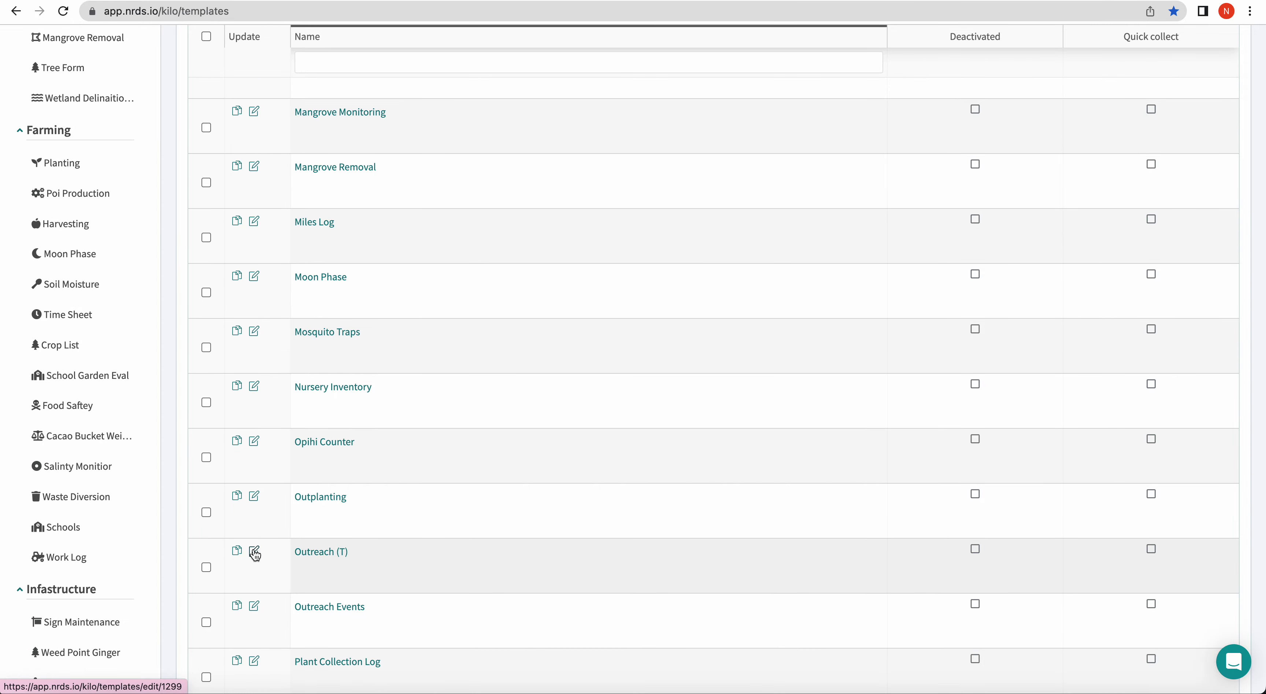
{"action": "left_click", "coordinate": [255, 552]}
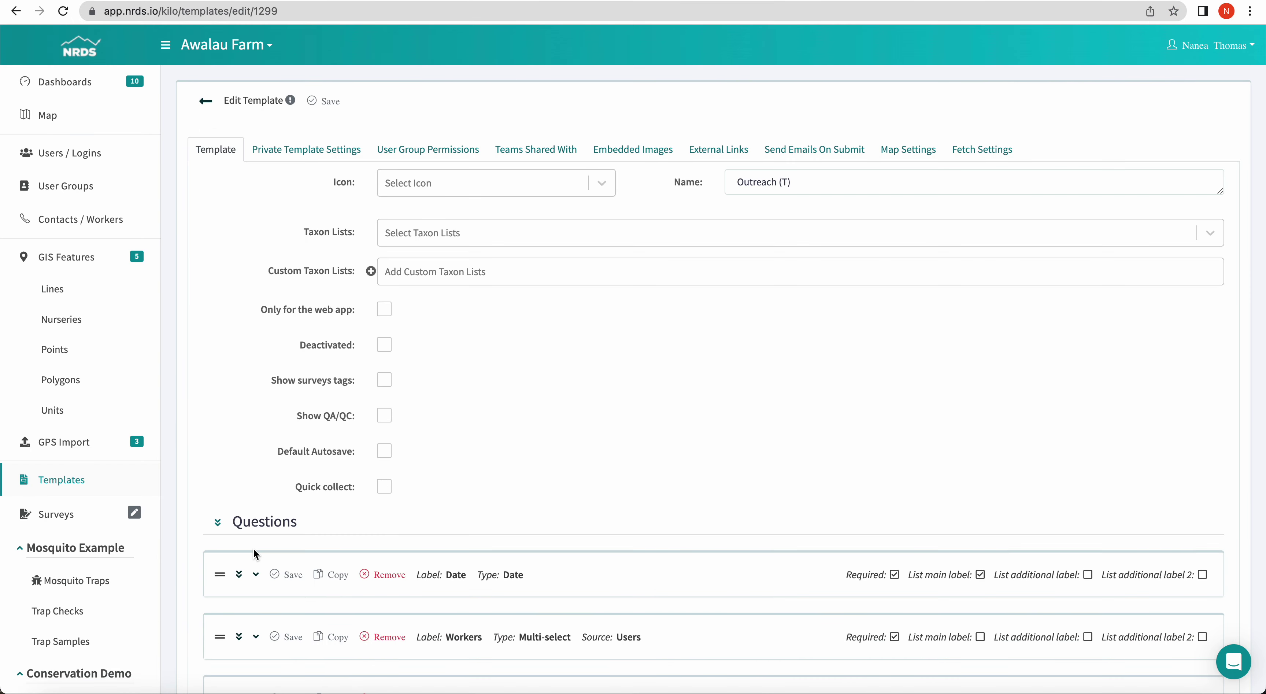
{"action": "scroll", "coordinate": [629, 525], "scroll_direction": "down", "scroll_amount": 3}
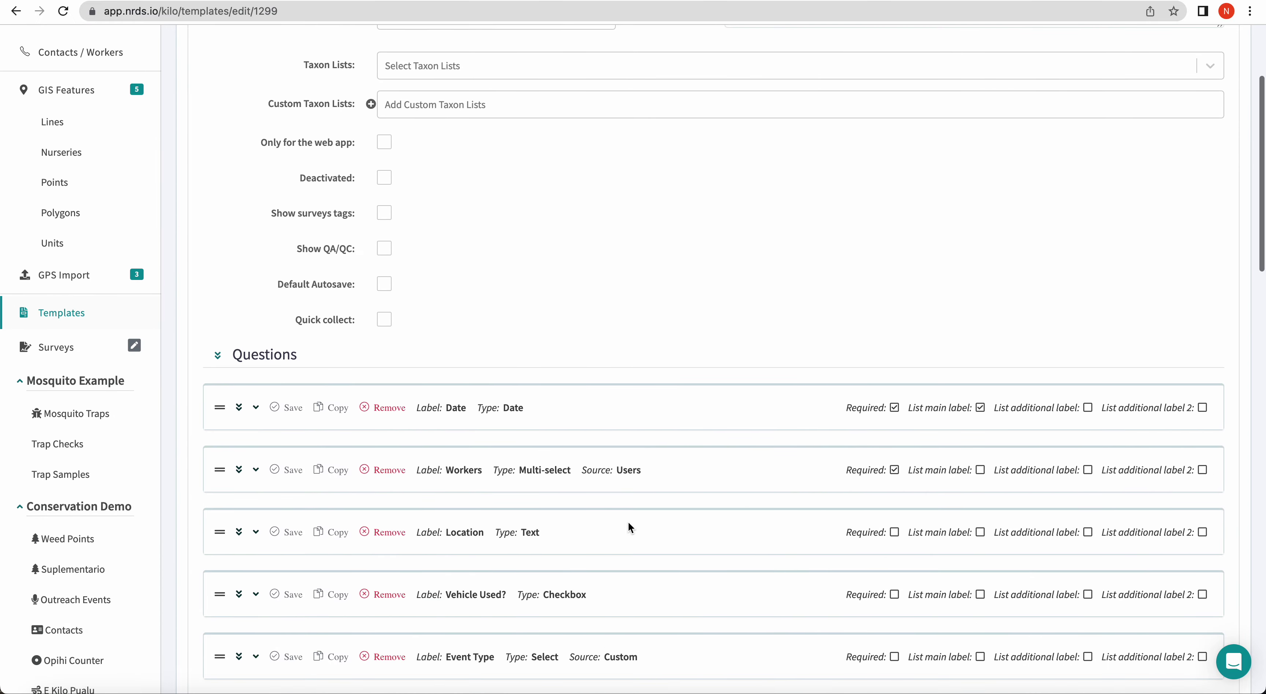
{"action": "scroll", "coordinate": [629, 523], "scroll_direction": "down", "scroll_amount": 5}
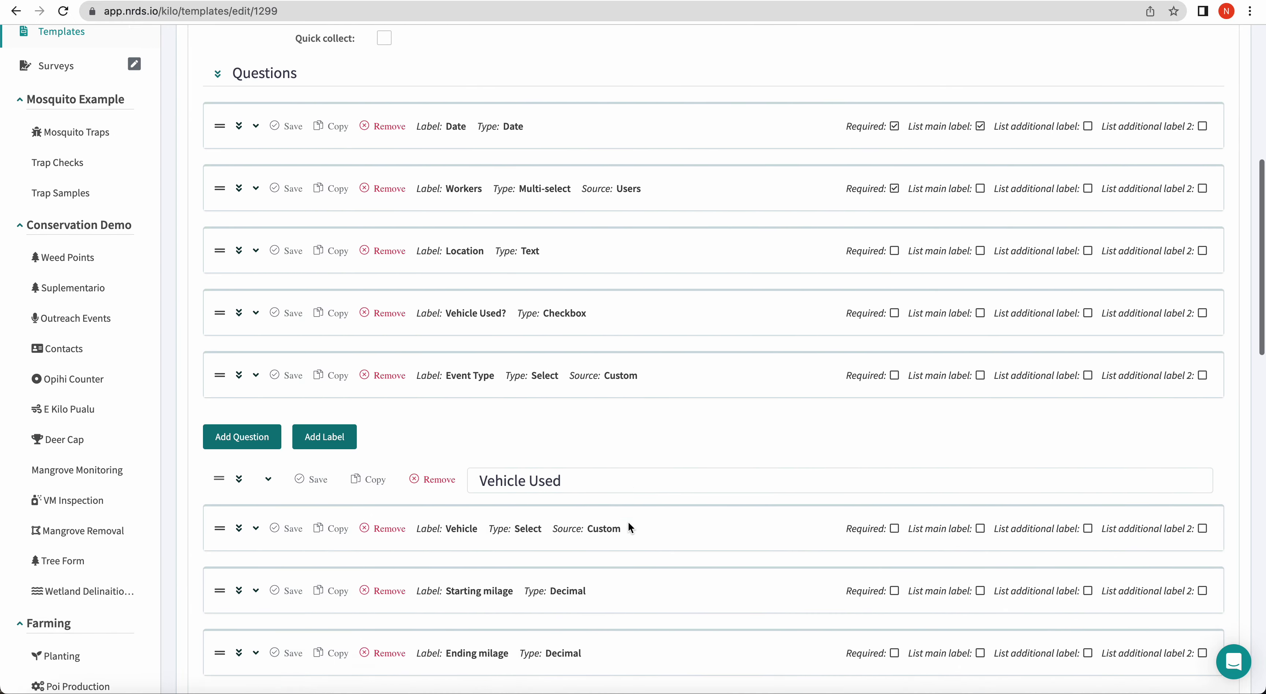
{"action": "scroll", "coordinate": [629, 522], "scroll_direction": "down", "scroll_amount": 1}
{"action": "scroll", "coordinate": [629, 523], "scroll_direction": "down", "scroll_amount": 4}
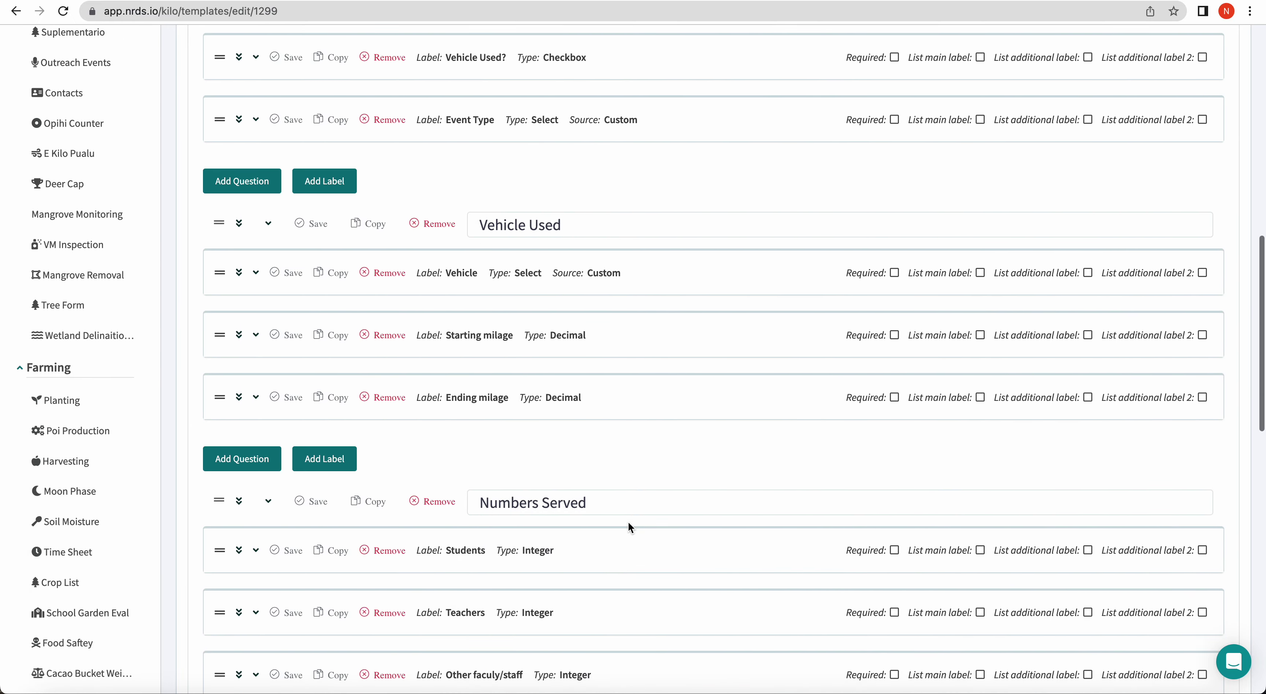
{"action": "scroll", "coordinate": [628, 521], "scroll_direction": "down", "scroll_amount": 10}
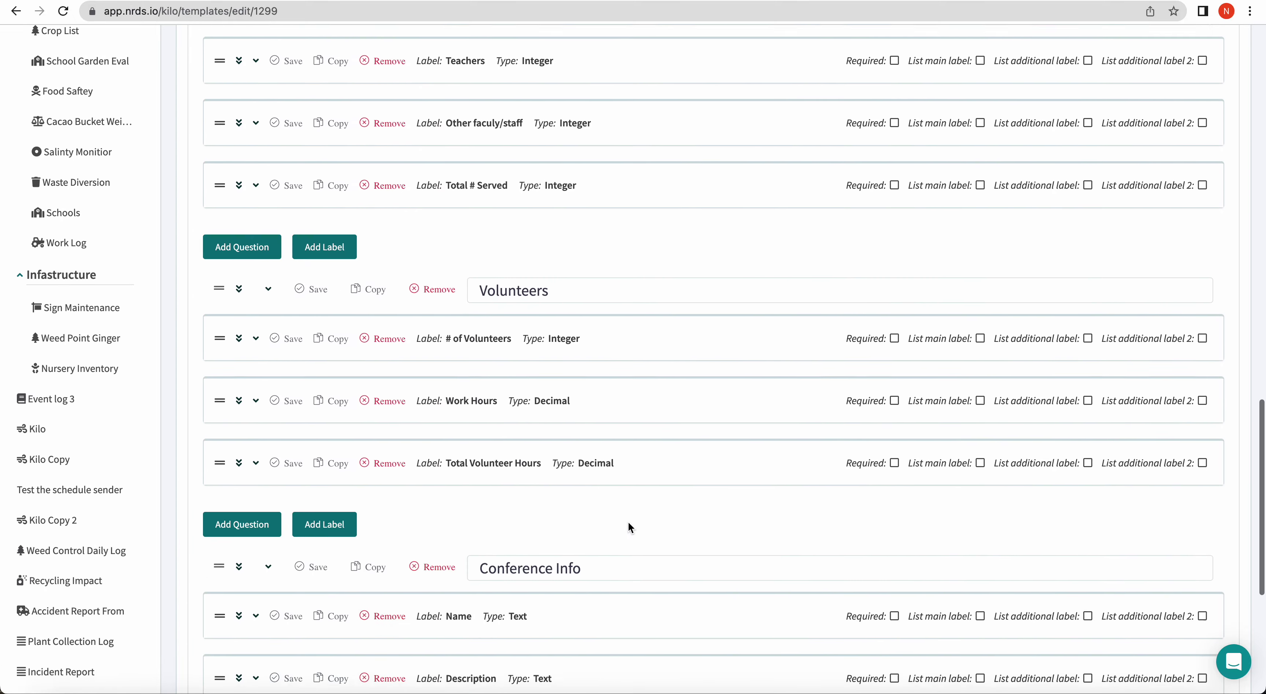
{"action": "scroll", "coordinate": [628, 521], "scroll_direction": "up", "scroll_amount": 9}
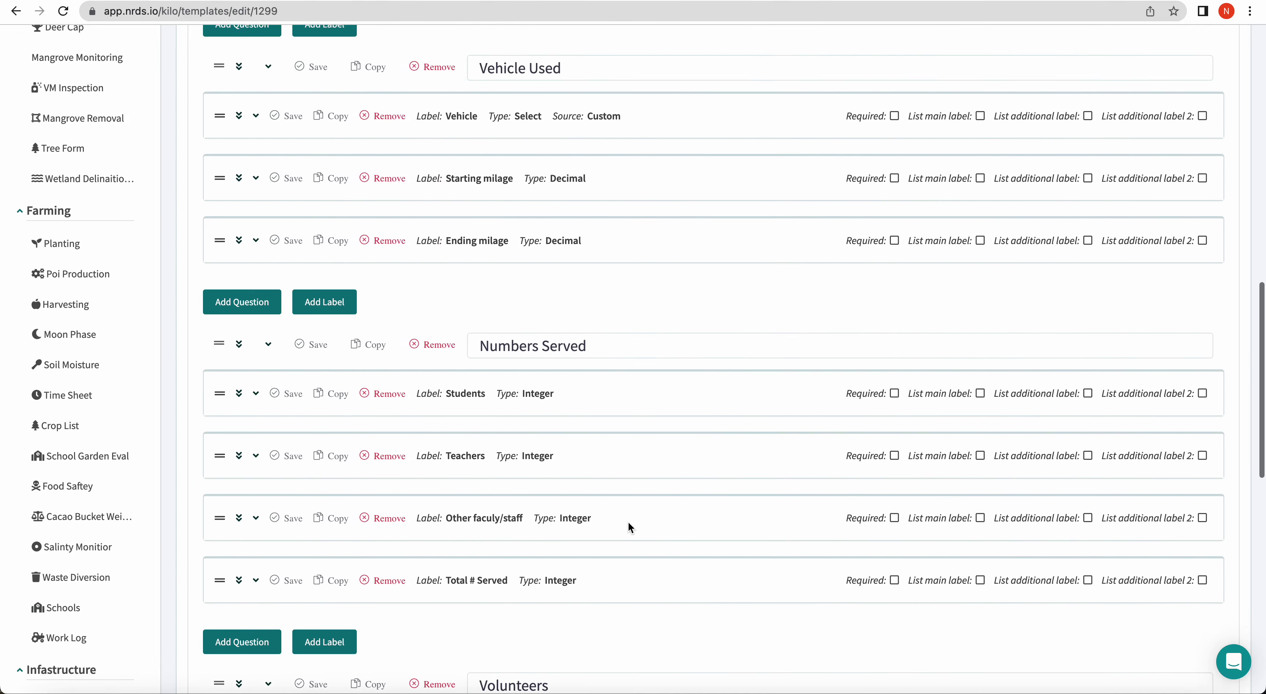
{"action": "scroll", "coordinate": [628, 521], "scroll_direction": "up", "scroll_amount": 5}
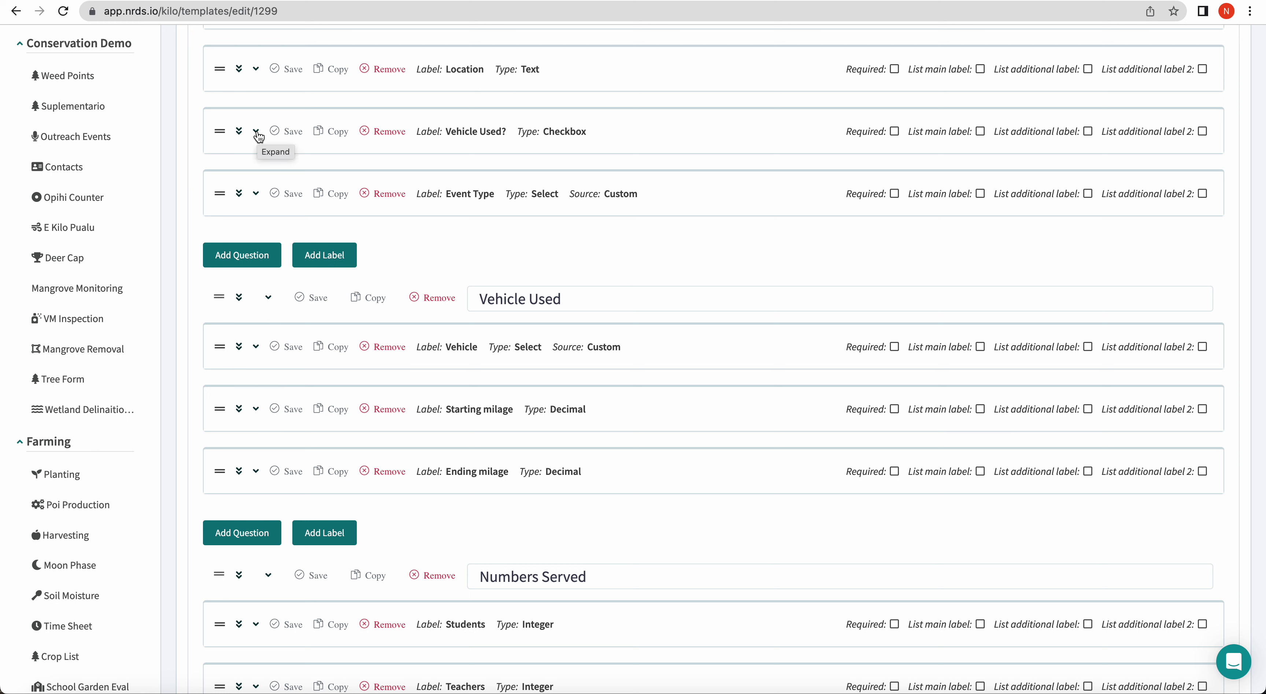
Step: Expand Vehicle Used? and Event Type, showing the School Group, Community Day and Conference/Presentation options
{"action": "left_click", "coordinate": [256, 132]}
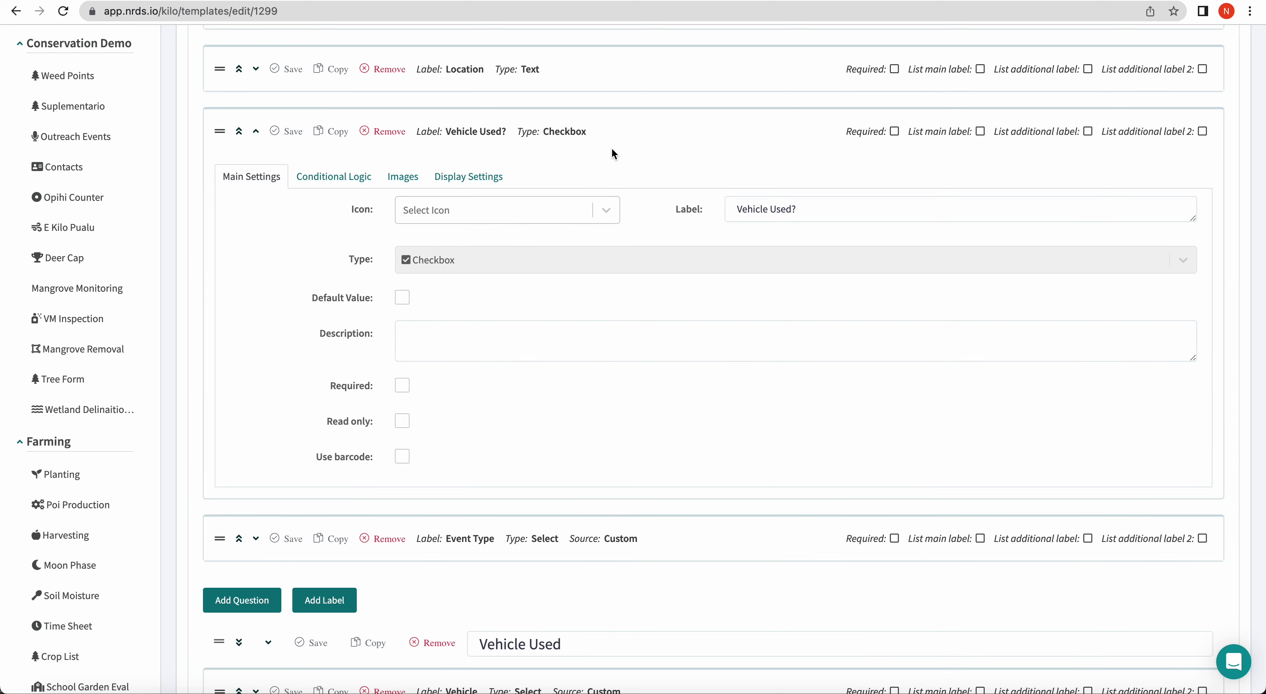
{"action": "scroll", "coordinate": [439, 269], "scroll_direction": "down", "scroll_amount": 3}
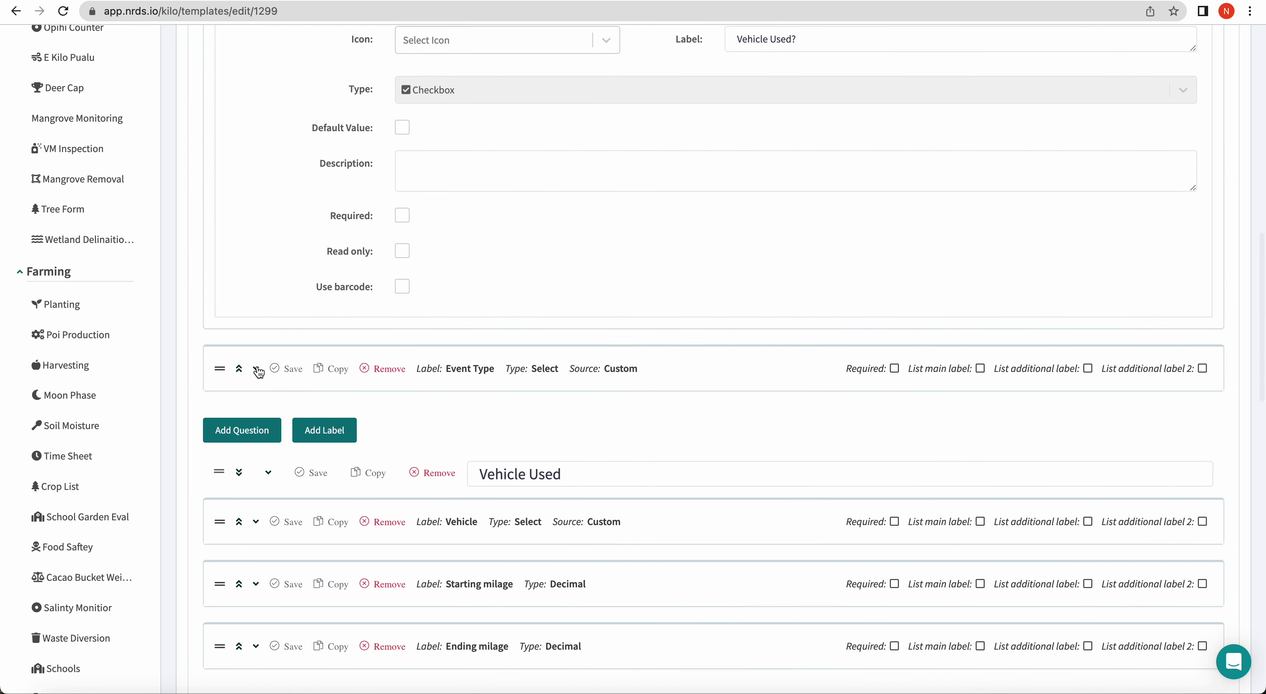
{"action": "left_click", "coordinate": [256, 370]}
{"action": "scroll", "coordinate": [757, 497], "scroll_direction": "down", "scroll_amount": 1}
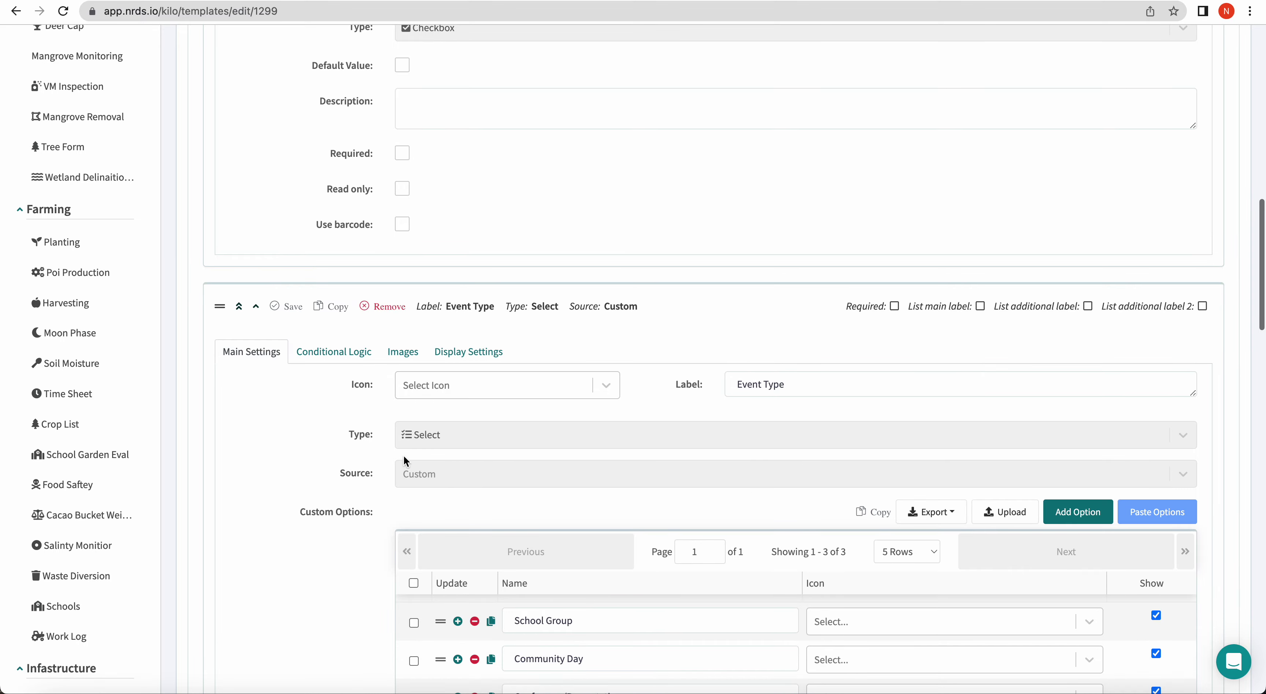
{"action": "scroll", "coordinate": [413, 442], "scroll_direction": "down", "scroll_amount": 3}
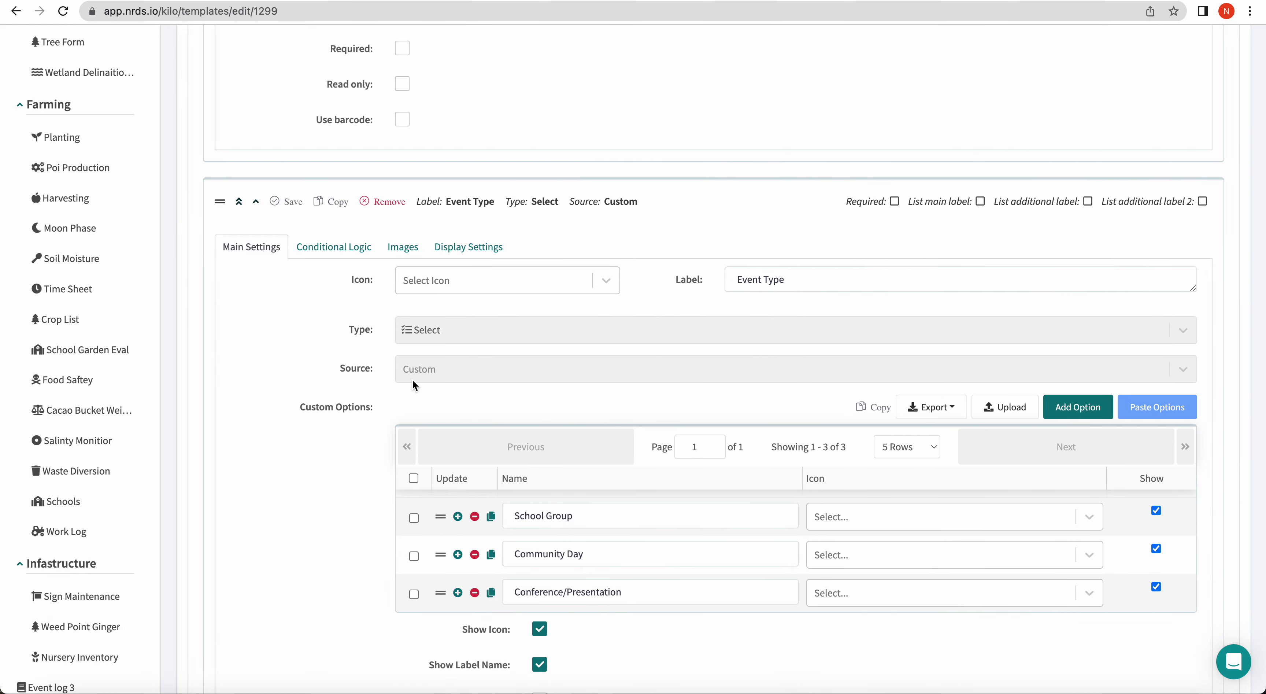
{"action": "scroll", "coordinate": [412, 379], "scroll_direction": "down", "scroll_amount": 1}
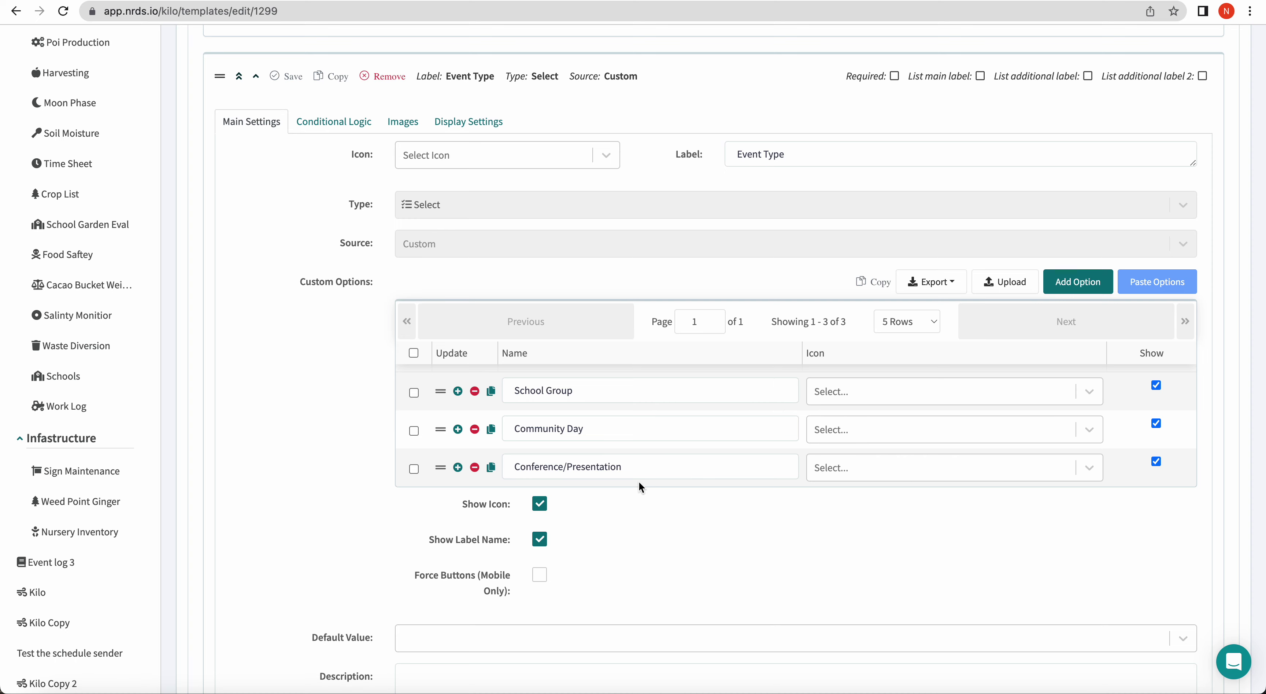
{"action": "scroll", "coordinate": [639, 482], "scroll_direction": "down", "scroll_amount": 10}
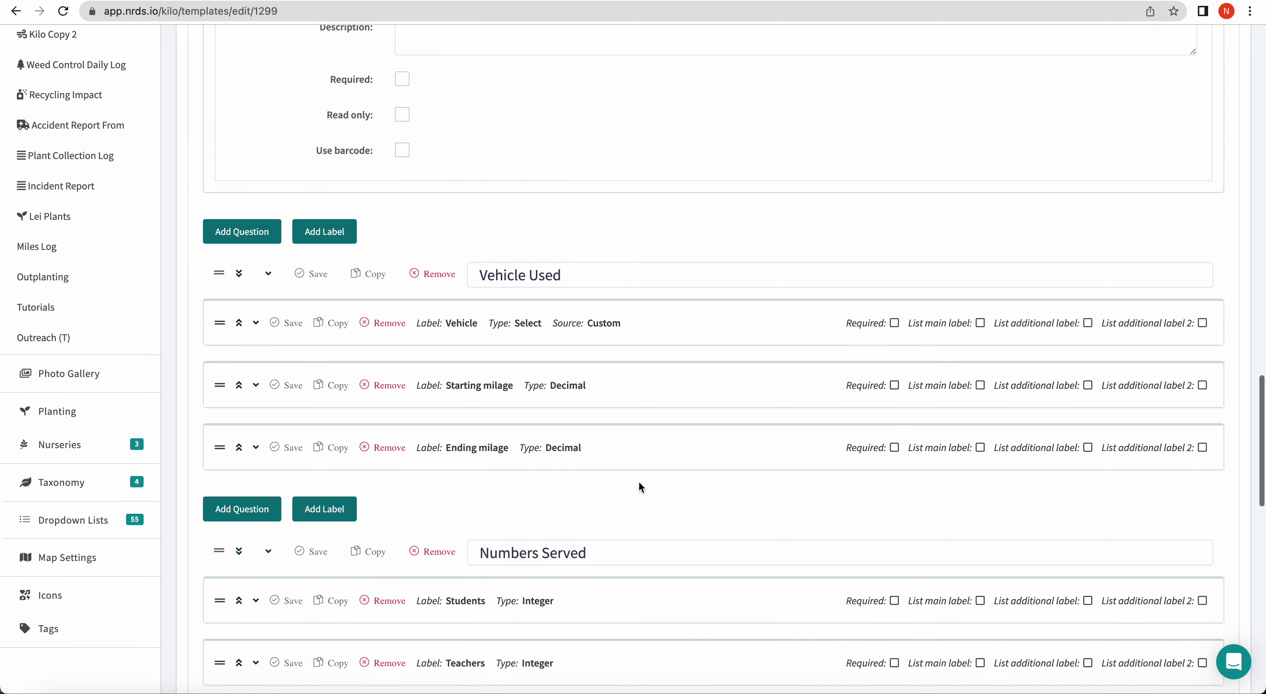
{"action": "scroll", "coordinate": [639, 482], "scroll_direction": "down", "scroll_amount": 3}
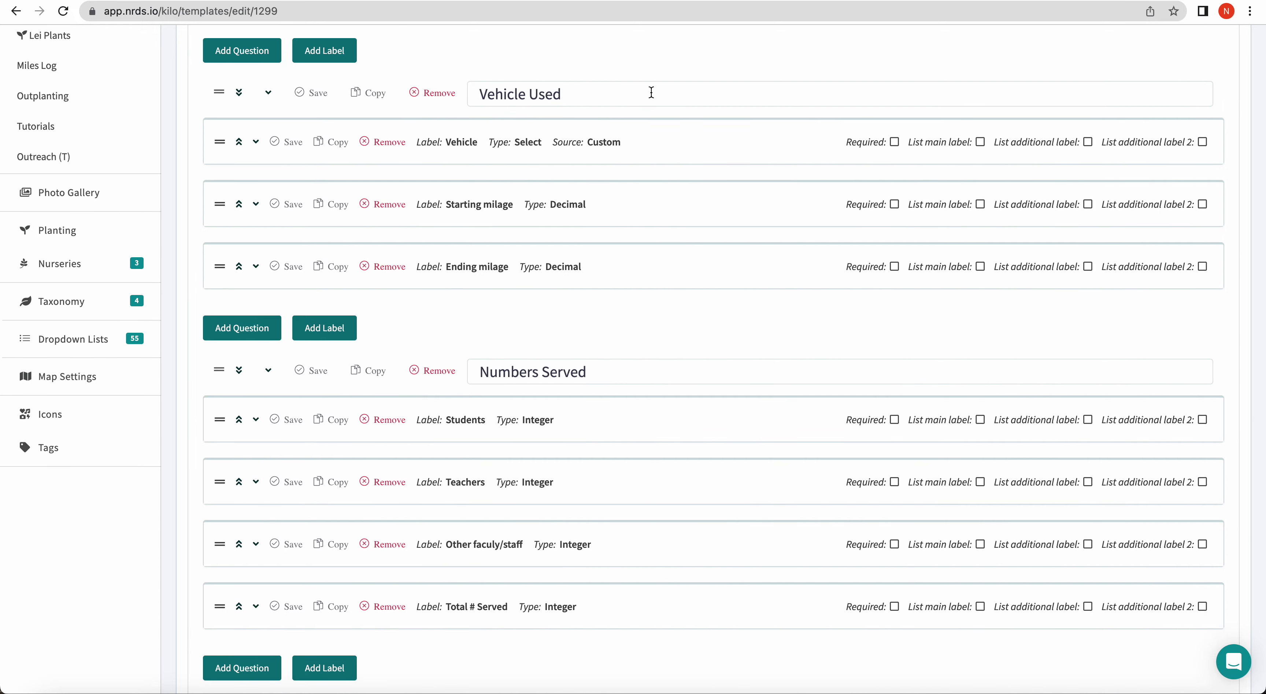
Step: Add a rule to the Vehicle Used section with the Checkbox expression Vehicle Used? = TRUE
{"action": "left_click", "coordinate": [268, 93]}
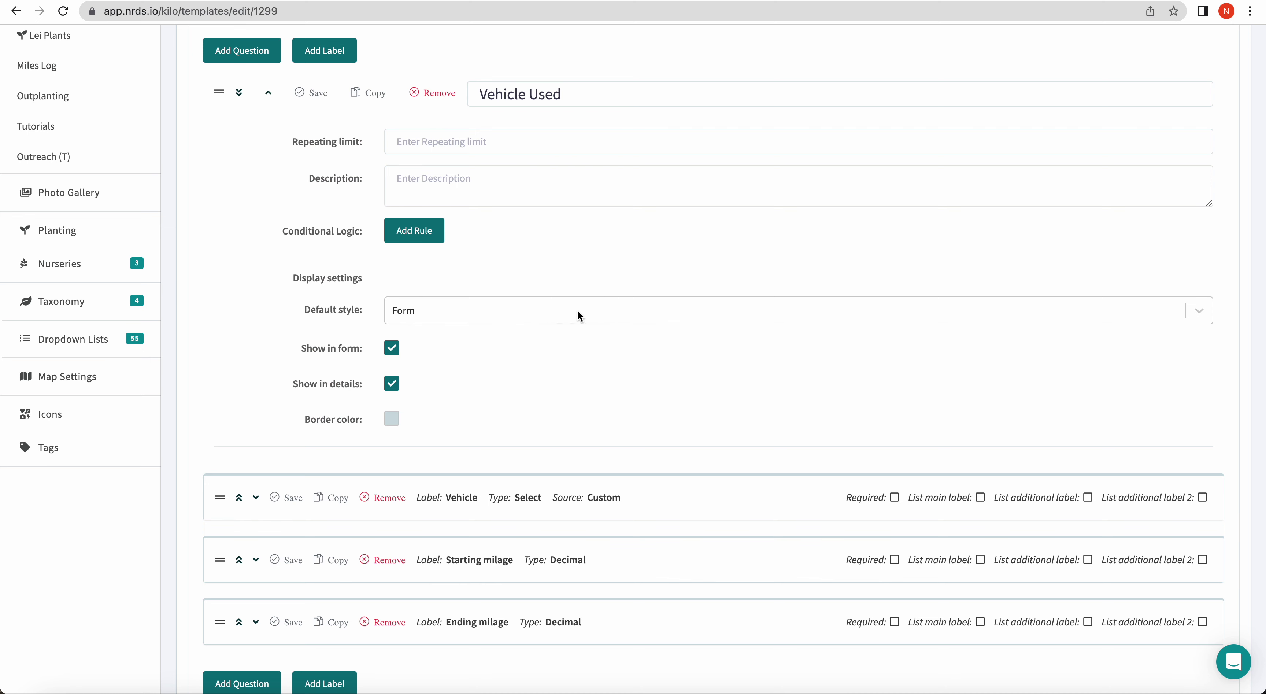
{"action": "left_click", "coordinate": [413, 232]}
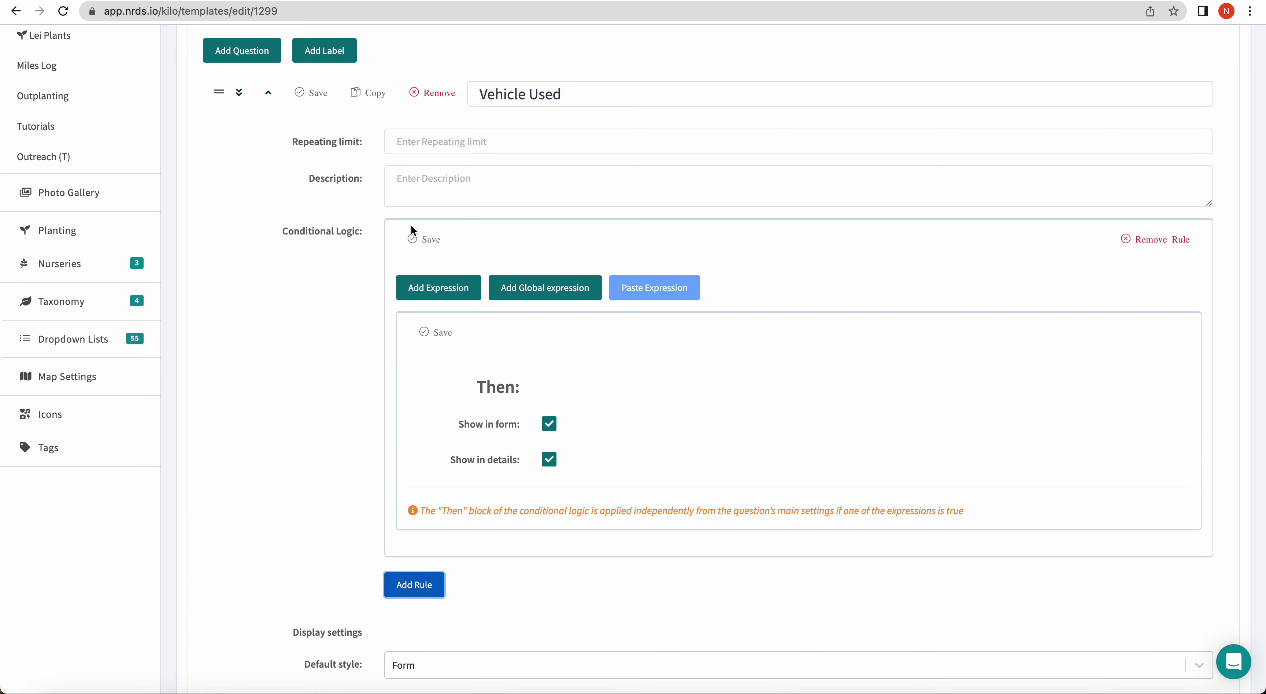
{"action": "left_click", "coordinate": [438, 293]}
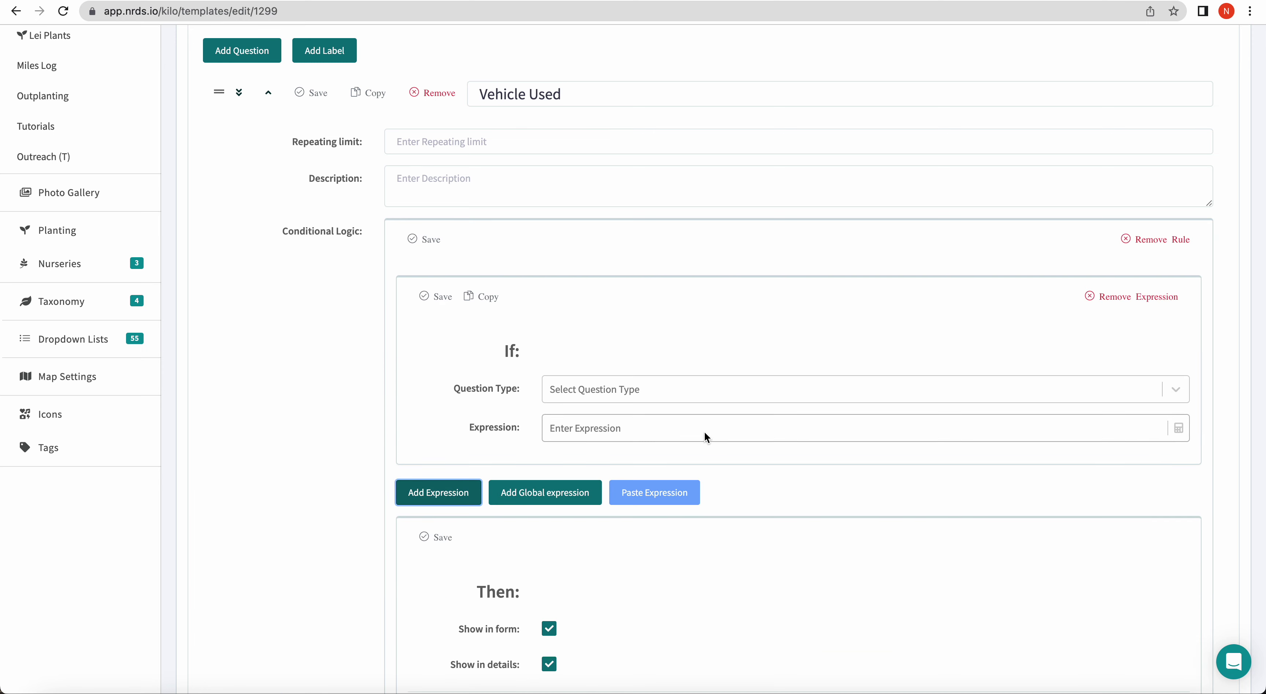
{"action": "scroll", "coordinate": [704, 431], "scroll_direction": "down", "scroll_amount": 3}
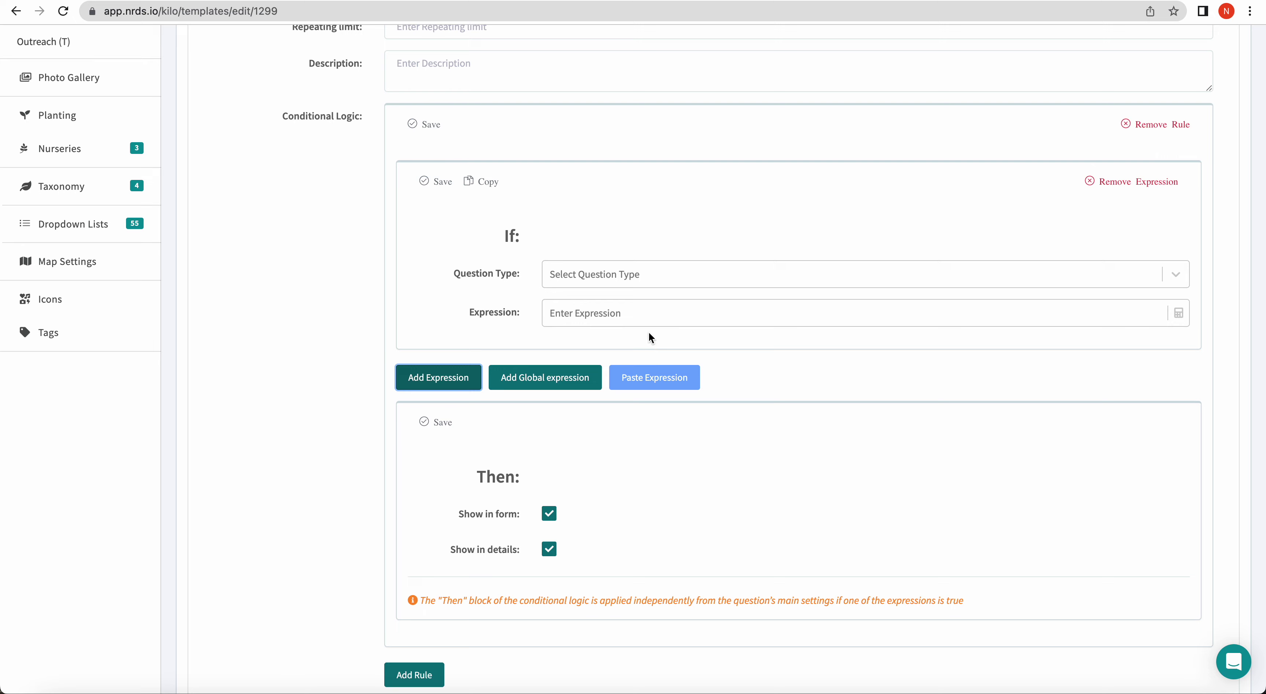
{"action": "left_click", "coordinate": [591, 272]}
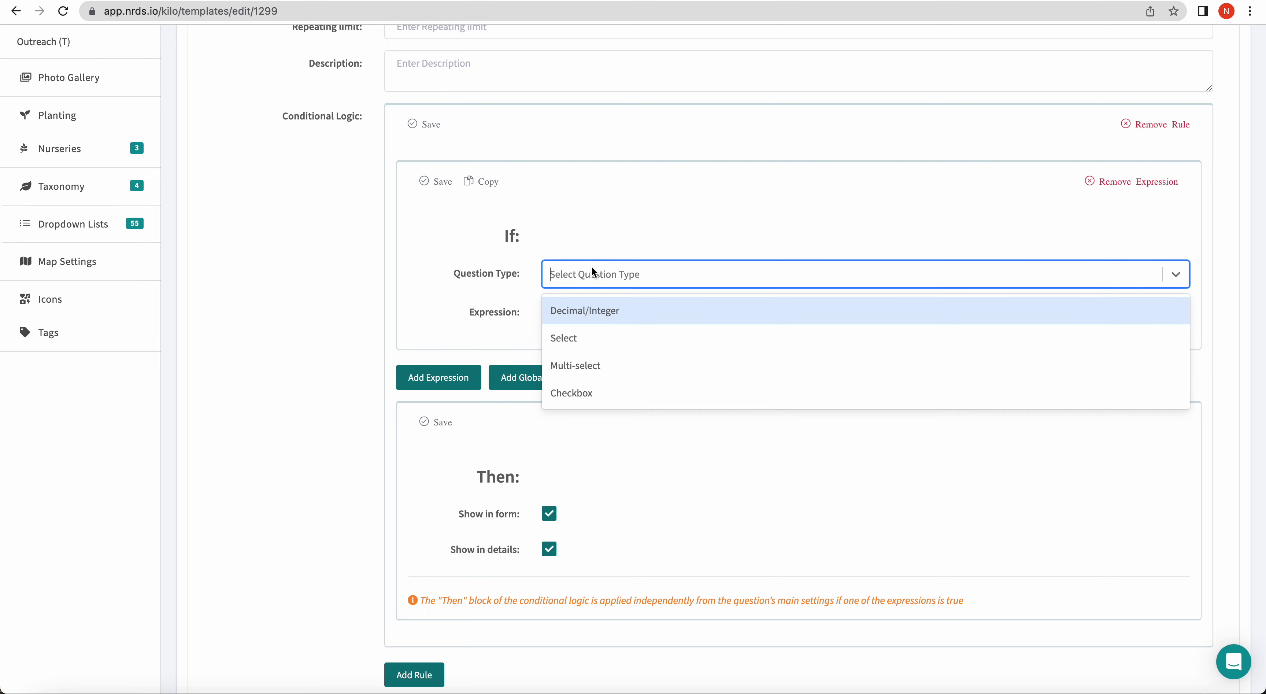
{"action": "left_click", "coordinate": [581, 388]}
{"action": "left_click", "coordinate": [590, 311]}
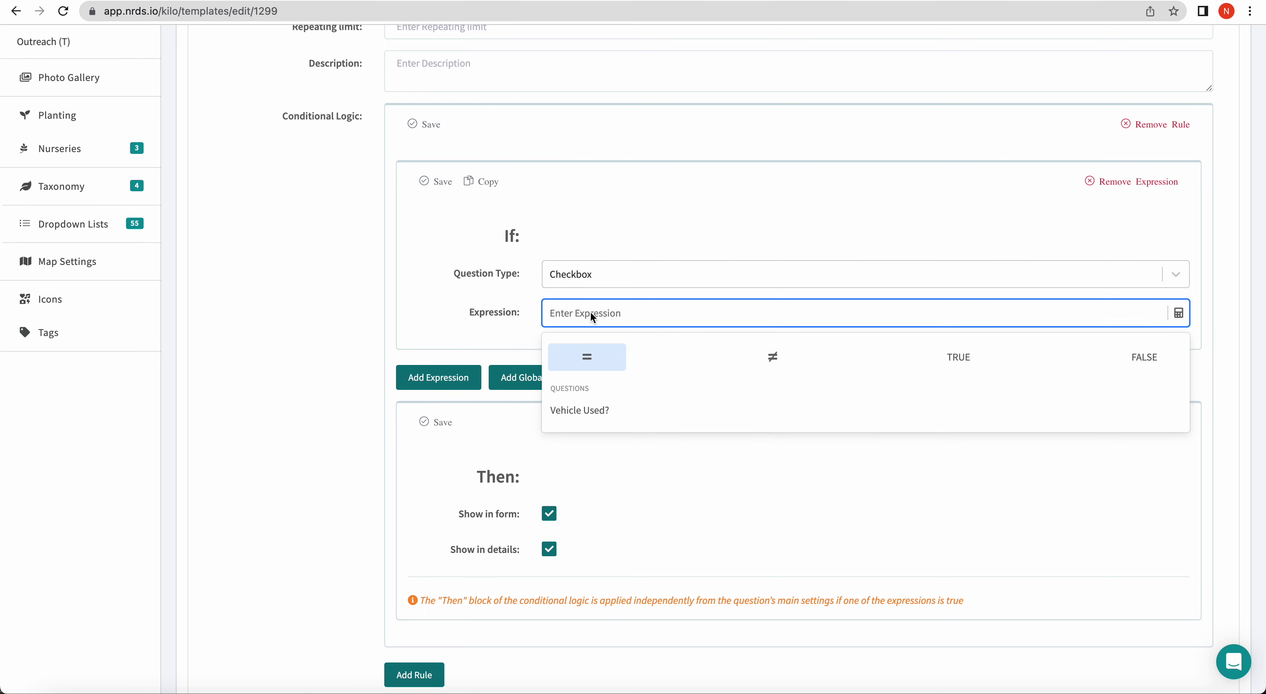
{"action": "left_click", "coordinate": [595, 410]}
{"action": "left_click", "coordinate": [586, 358]}
{"action": "left_click", "coordinate": [933, 355]}
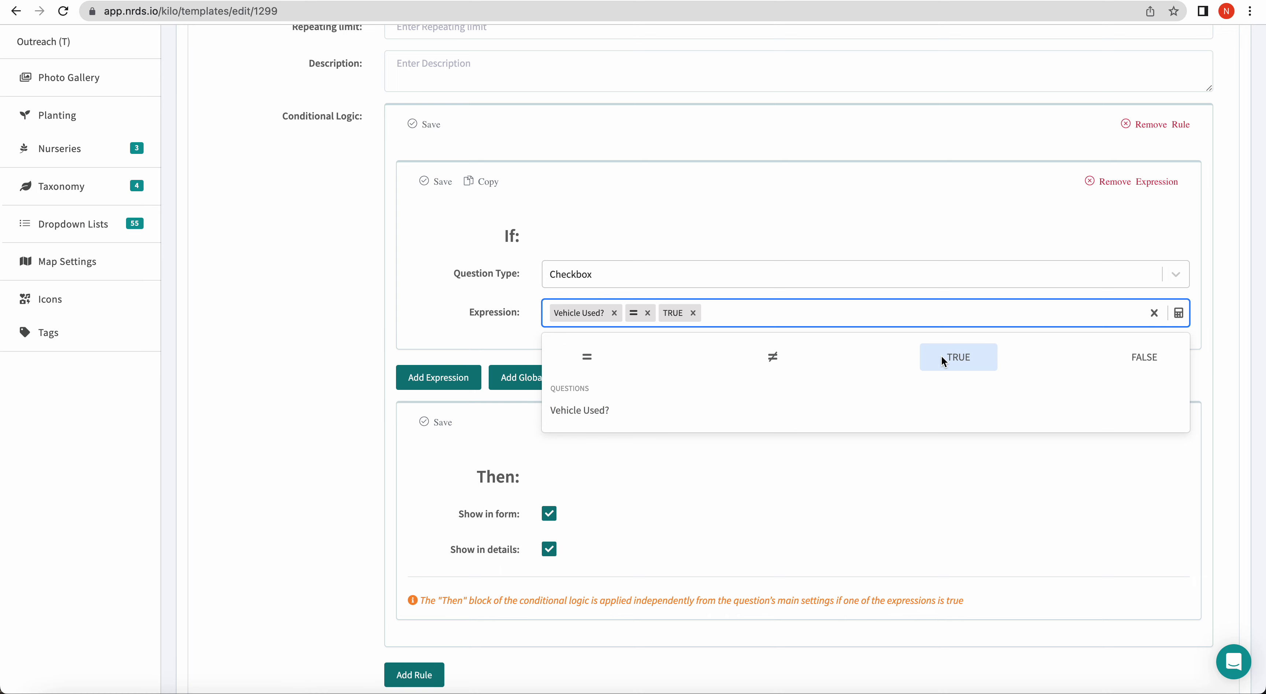
{"action": "left_click", "coordinate": [864, 219]}
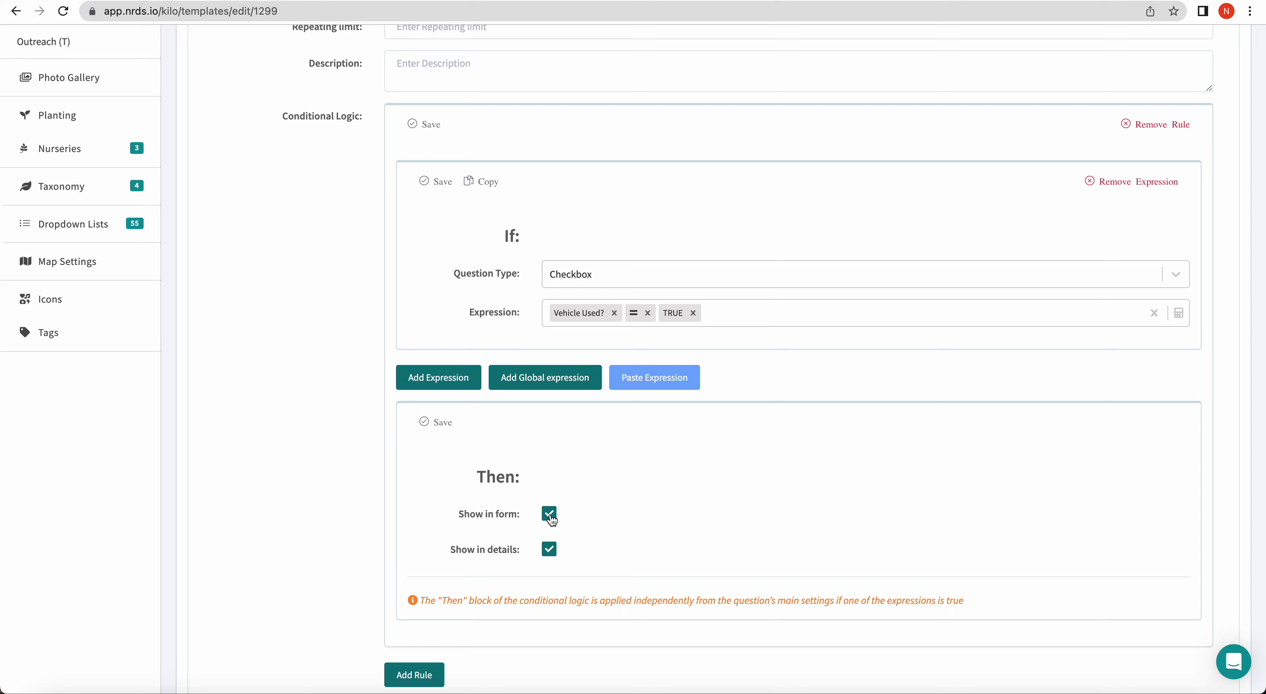
Step: Uncheck Show in form for the Vehicle Used section, keeping it shown in details
{"action": "scroll", "coordinate": [566, 524], "scroll_direction": "down", "scroll_amount": 3}
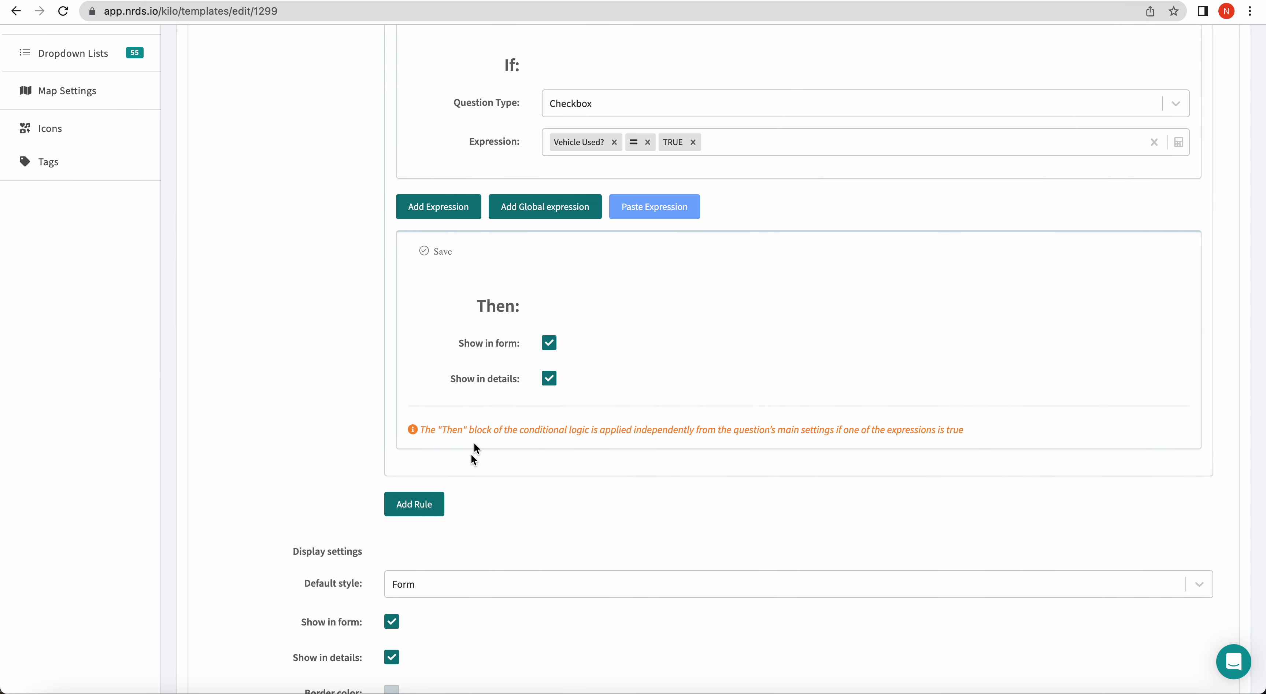
{"action": "scroll", "coordinate": [470, 479], "scroll_direction": "down", "scroll_amount": 3}
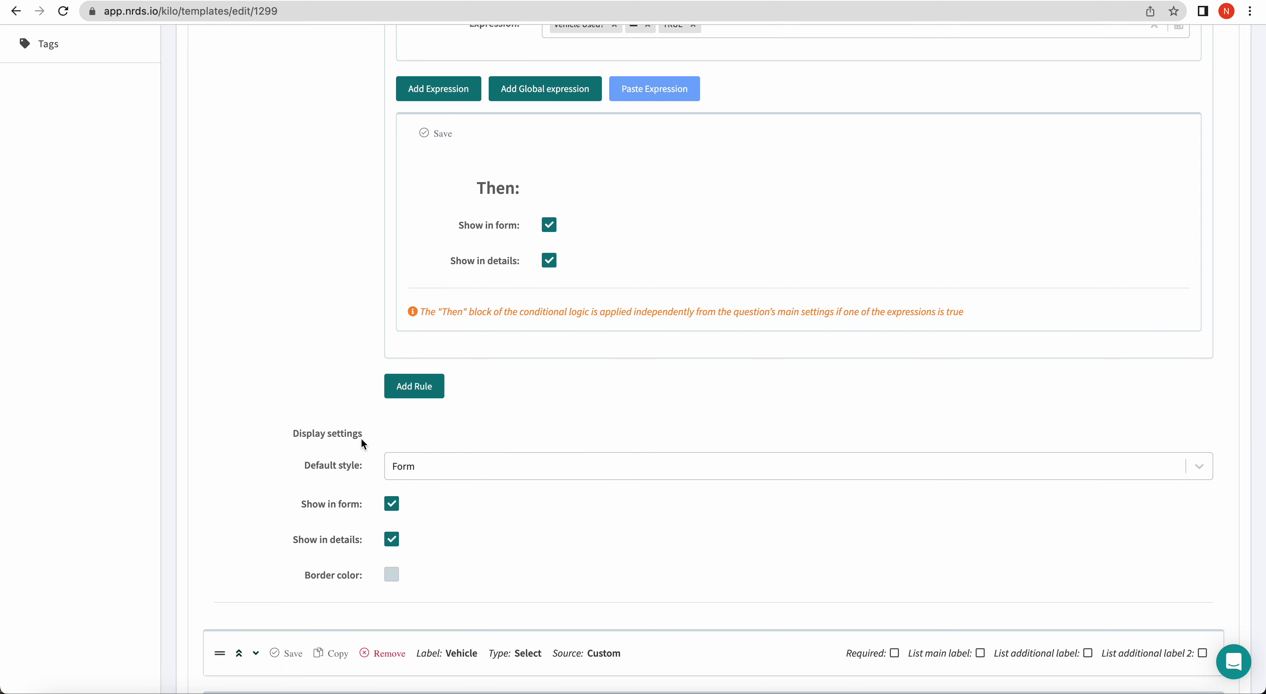
{"action": "left_click", "coordinate": [398, 512]}
{"action": "scroll", "coordinate": [577, 197], "scroll_direction": "up", "scroll_amount": 4}
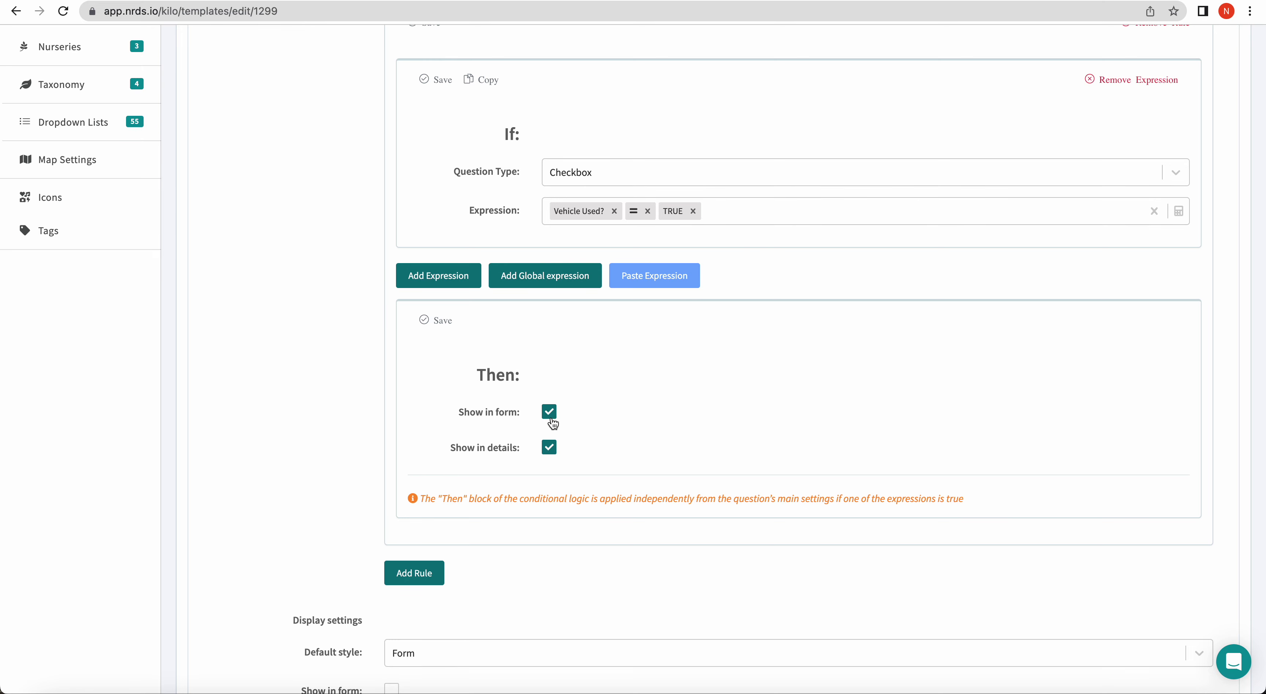
{"action": "scroll", "coordinate": [553, 424], "scroll_direction": "down", "scroll_amount": 9}
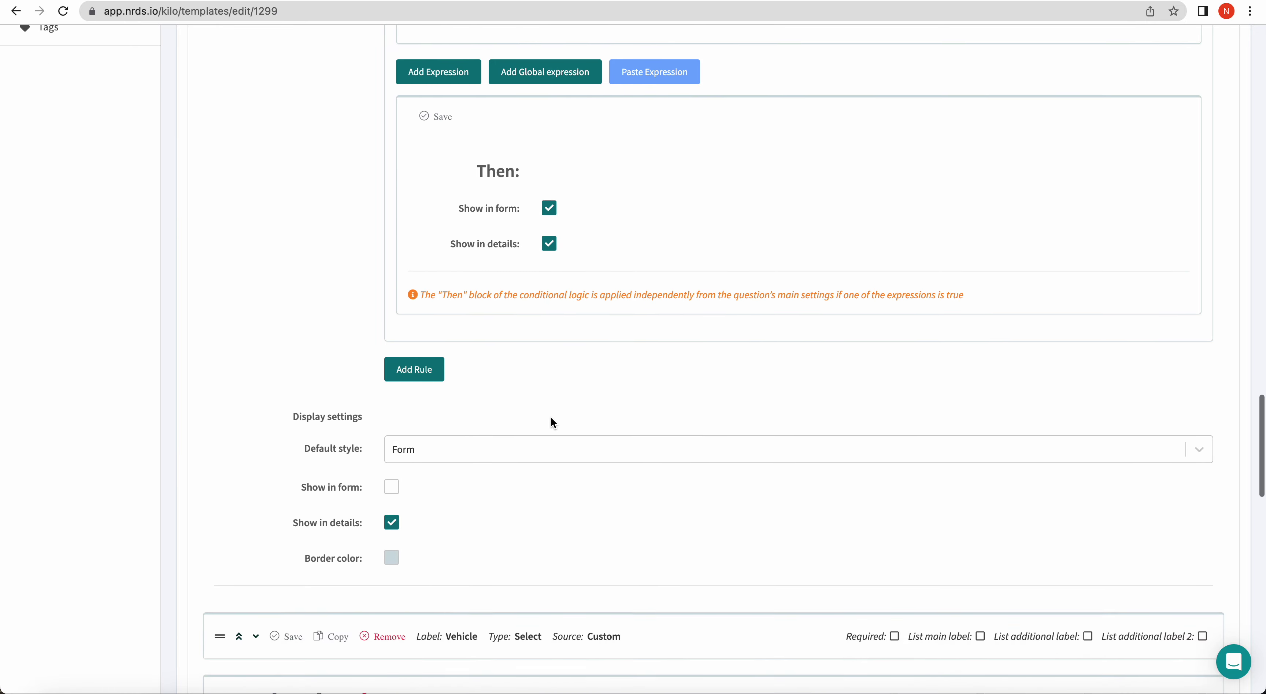
{"action": "scroll", "coordinate": [552, 423], "scroll_direction": "down", "scroll_amount": 2}
{"action": "scroll", "coordinate": [553, 423], "scroll_direction": "up", "scroll_amount": 5}
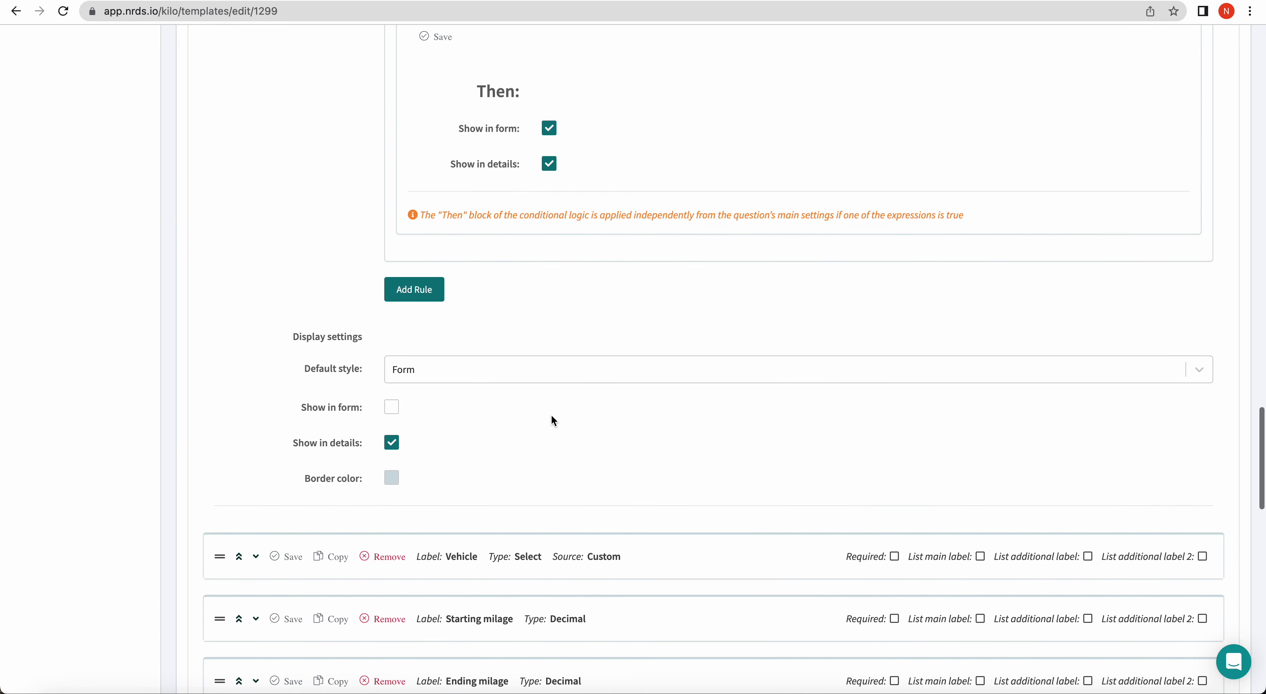
{"action": "scroll", "coordinate": [553, 420], "scroll_direction": "down", "scroll_amount": 8}
Step: Add a Numbers Served rule using the custom Select expression Event Type = "School Group"
{"action": "scroll", "coordinate": [551, 417], "scroll_direction": "down", "scroll_amount": 3}
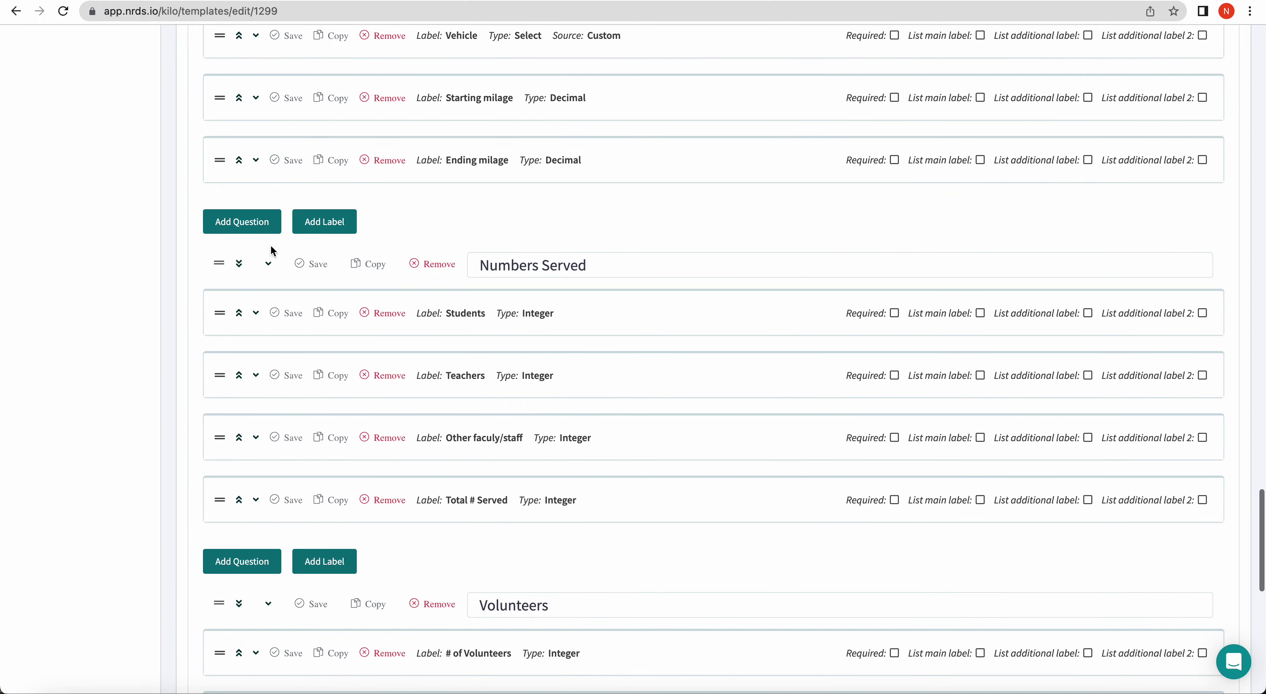
{"action": "left_click", "coordinate": [267, 269]}
{"action": "scroll", "coordinate": [501, 479], "scroll_direction": "down", "scroll_amount": 1}
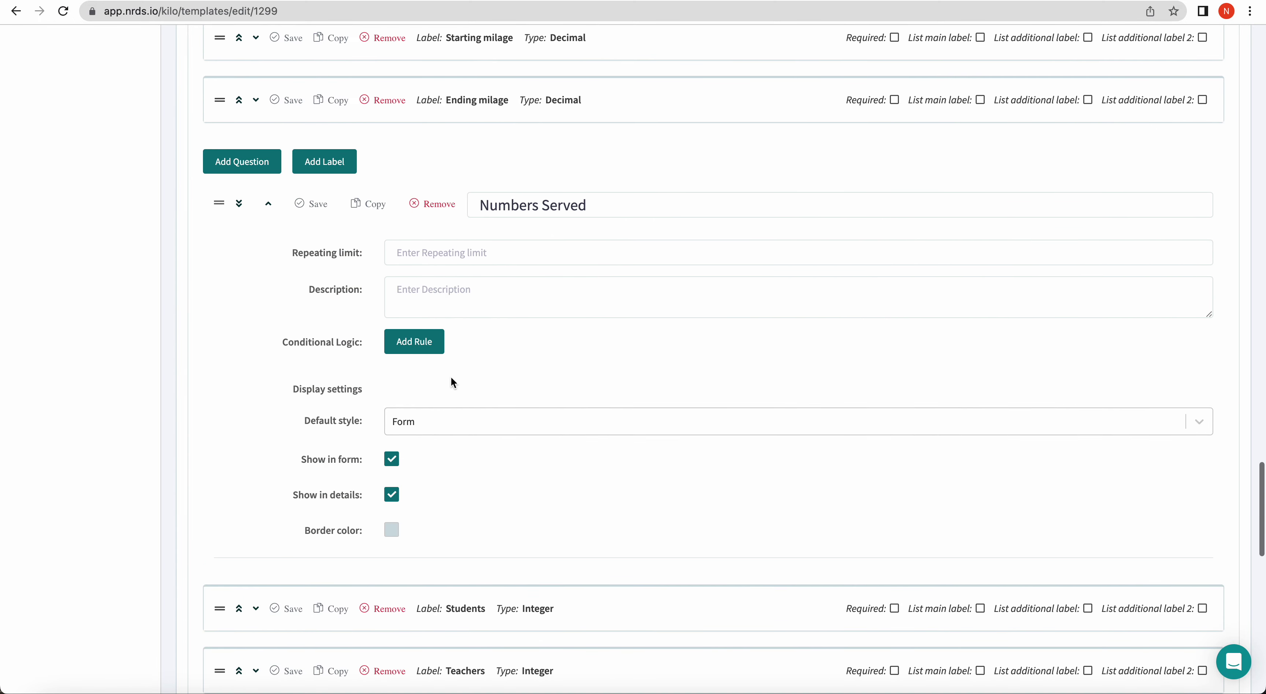
{"action": "left_click", "coordinate": [435, 344]}
{"action": "left_click", "coordinate": [451, 400]}
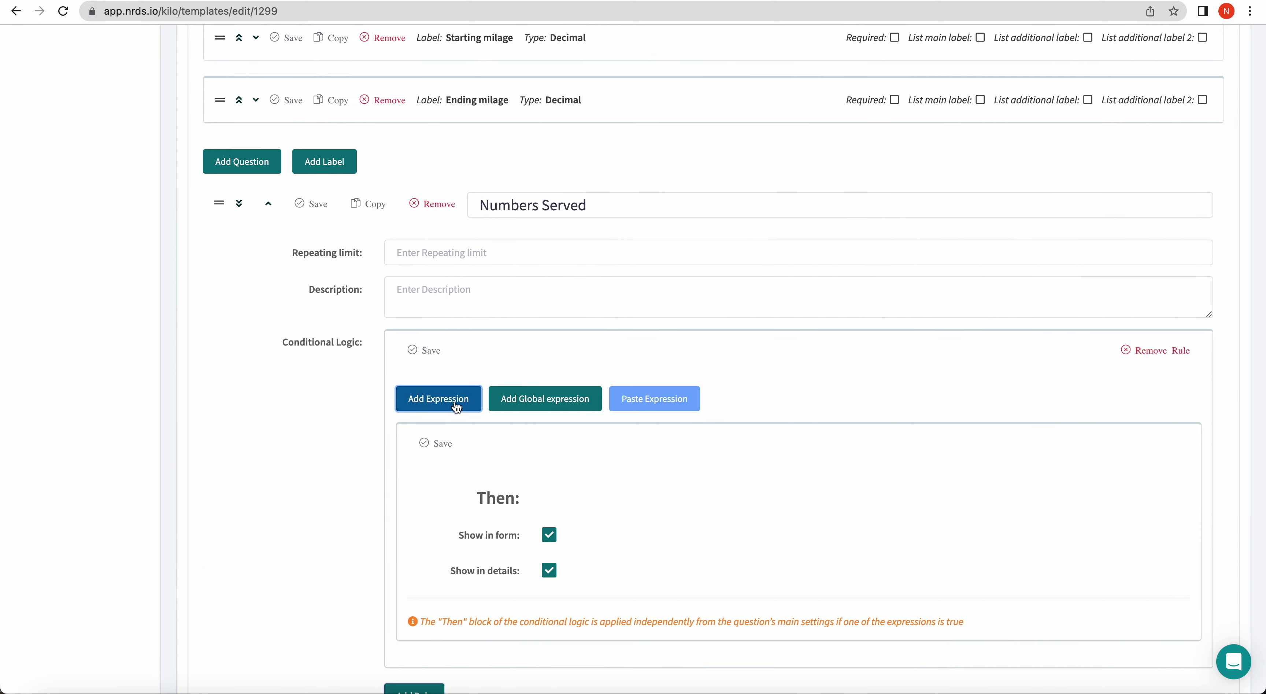
{"action": "scroll", "coordinate": [454, 404], "scroll_direction": "down", "scroll_amount": 3}
{"action": "left_click", "coordinate": [607, 339]}
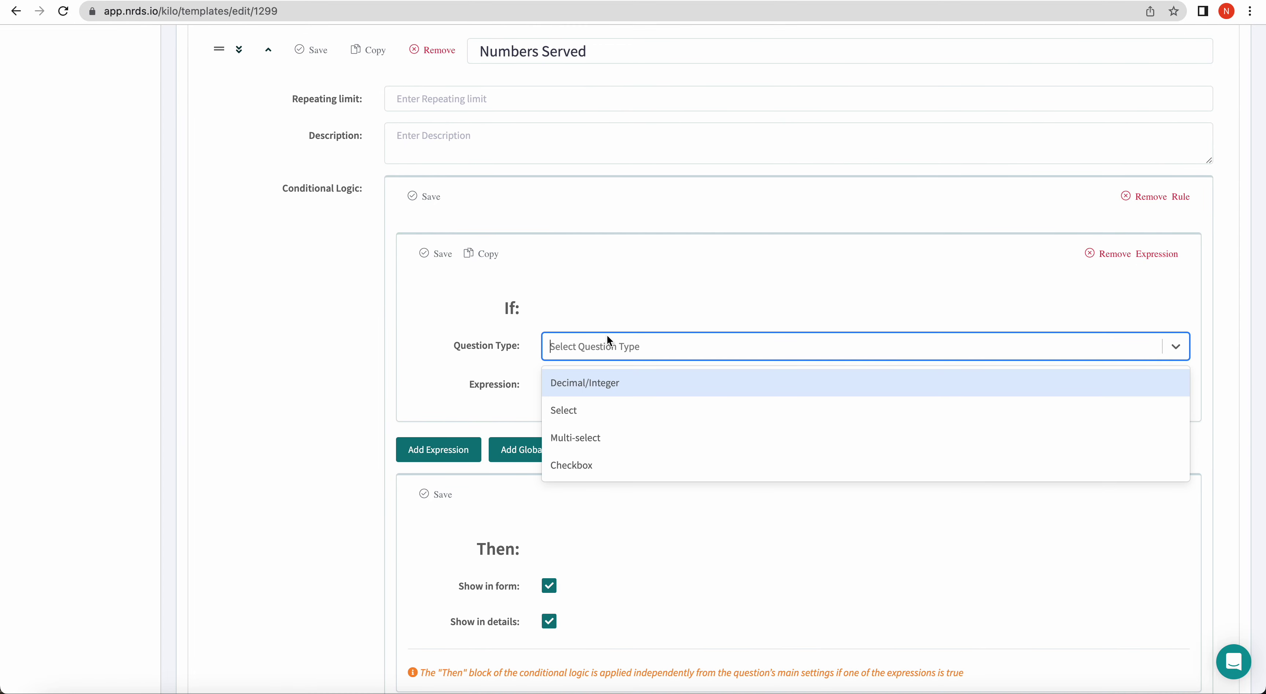
{"action": "left_click", "coordinate": [589, 411]}
{"action": "left_click", "coordinate": [585, 393]}
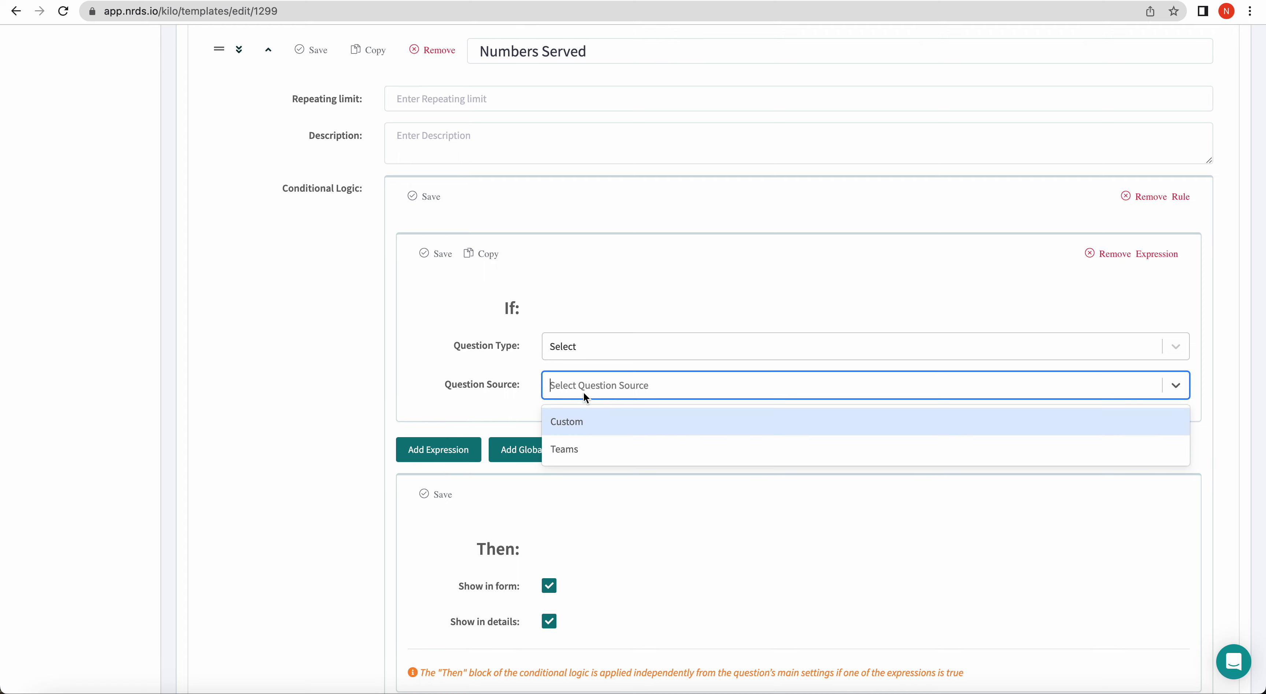
{"action": "left_click", "coordinate": [584, 422]}
{"action": "scroll", "coordinate": [639, 403], "scroll_direction": "down", "scroll_amount": 2}
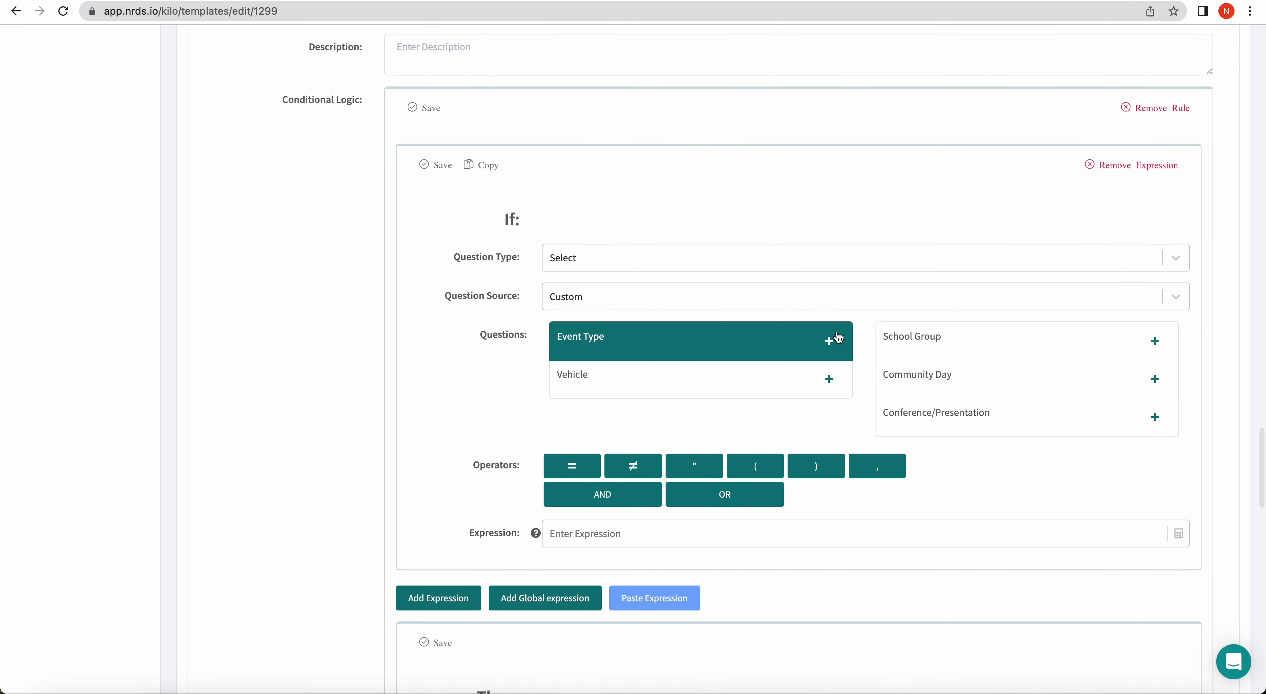
{"action": "left_click", "coordinate": [829, 341]}
{"action": "left_click", "coordinate": [572, 465]}
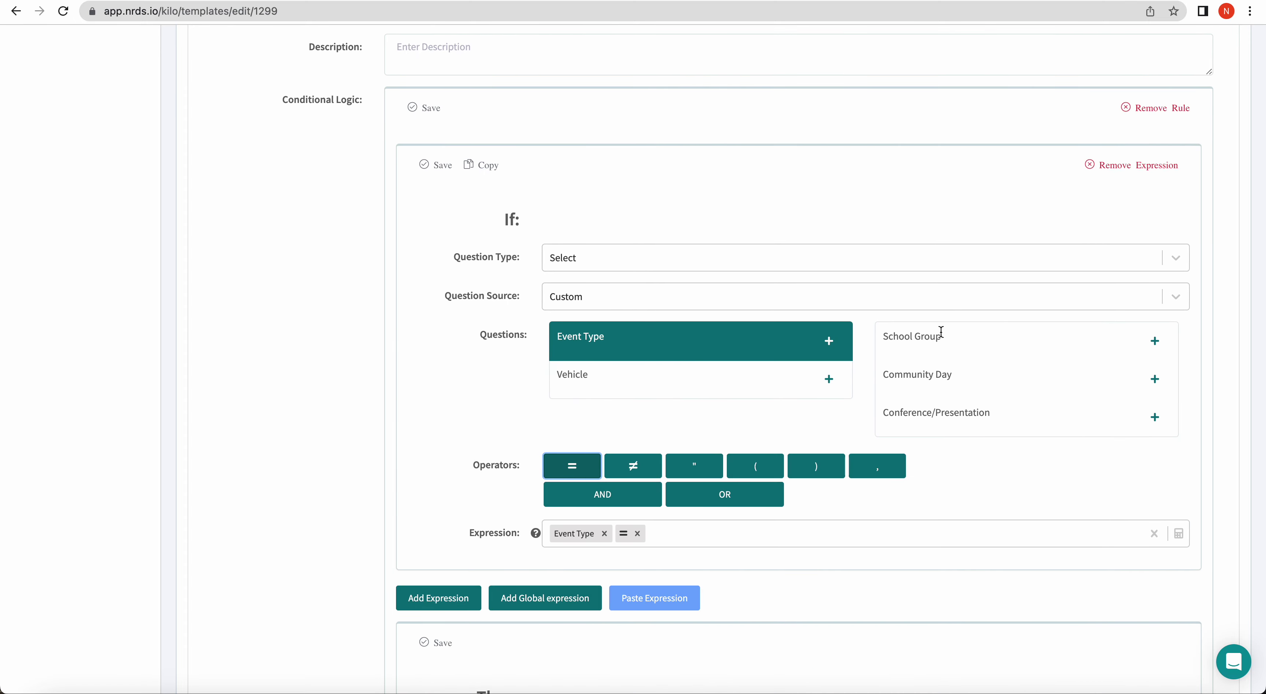
{"action": "left_click", "coordinate": [1153, 346]}
Step: Hide Numbers Served from the form by default and copy its School Group expression
{"action": "scroll", "coordinate": [859, 476], "scroll_direction": "down", "scroll_amount": 4}
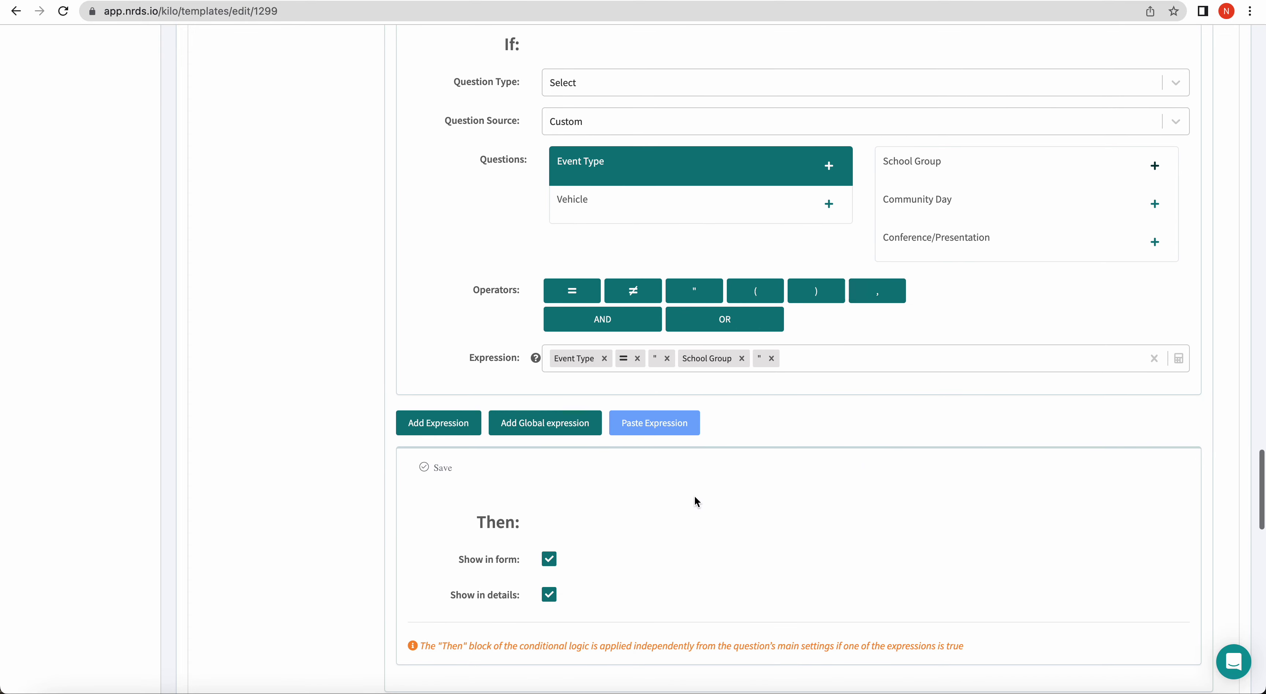
{"action": "scroll", "coordinate": [545, 573], "scroll_direction": "down", "scroll_amount": 5}
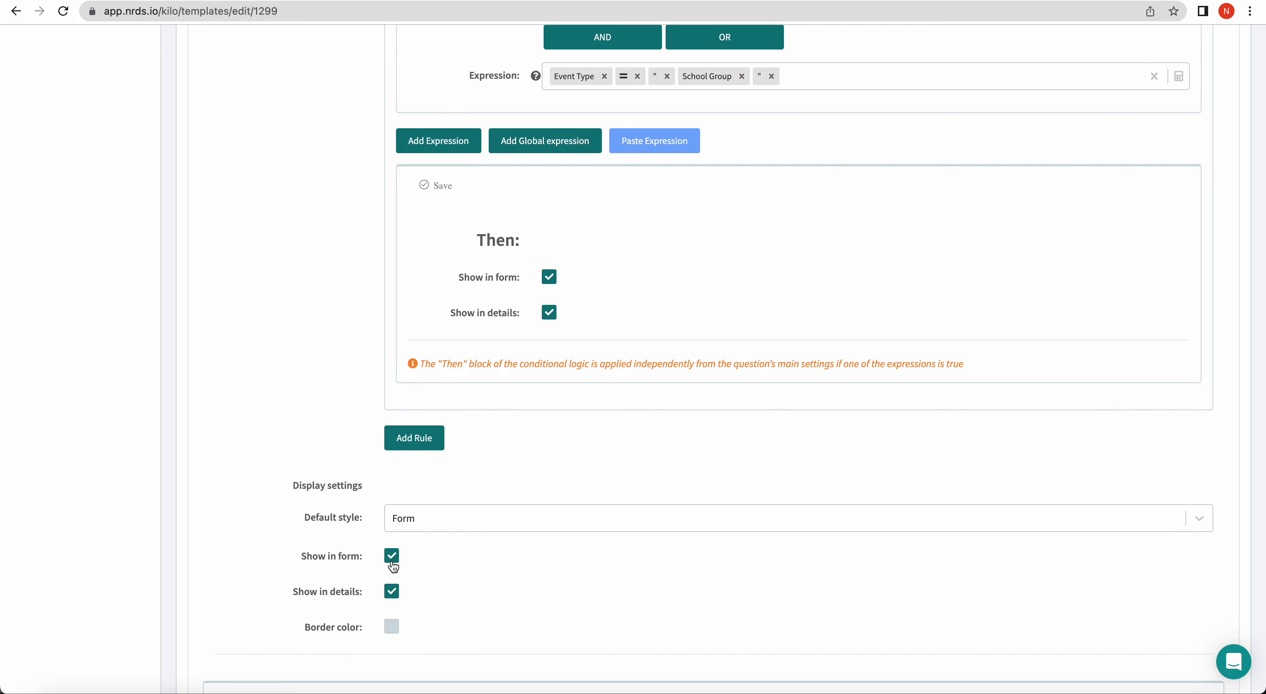
{"action": "left_click", "coordinate": [392, 560]}
{"action": "scroll", "coordinate": [647, 289], "scroll_direction": "up", "scroll_amount": 6}
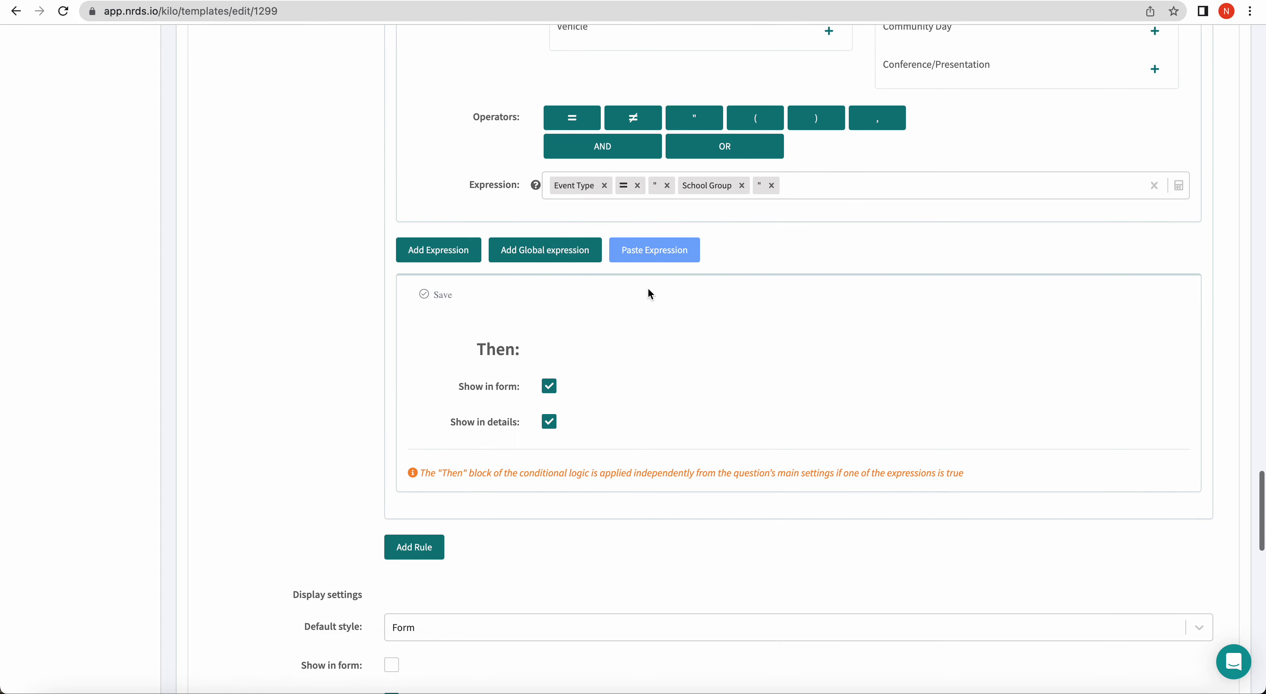
{"action": "scroll", "coordinate": [647, 301], "scroll_direction": "up", "scroll_amount": 5}
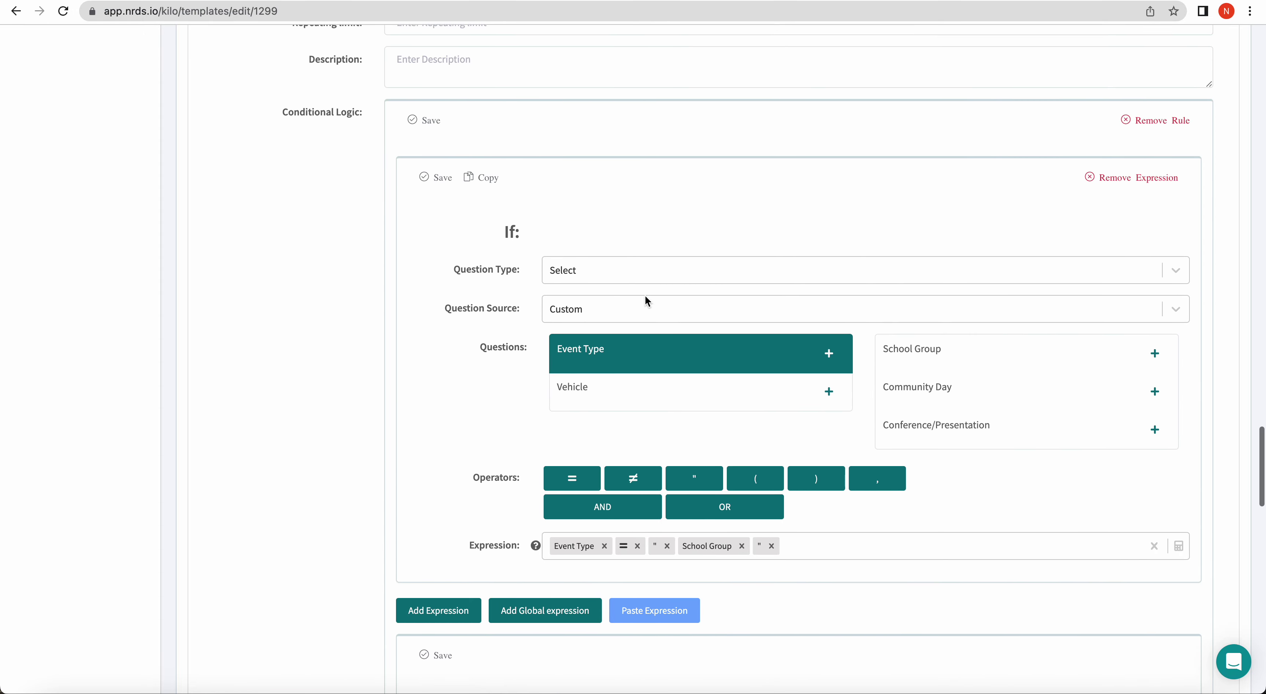
{"action": "scroll", "coordinate": [646, 300], "scroll_direction": "down", "scroll_amount": 2}
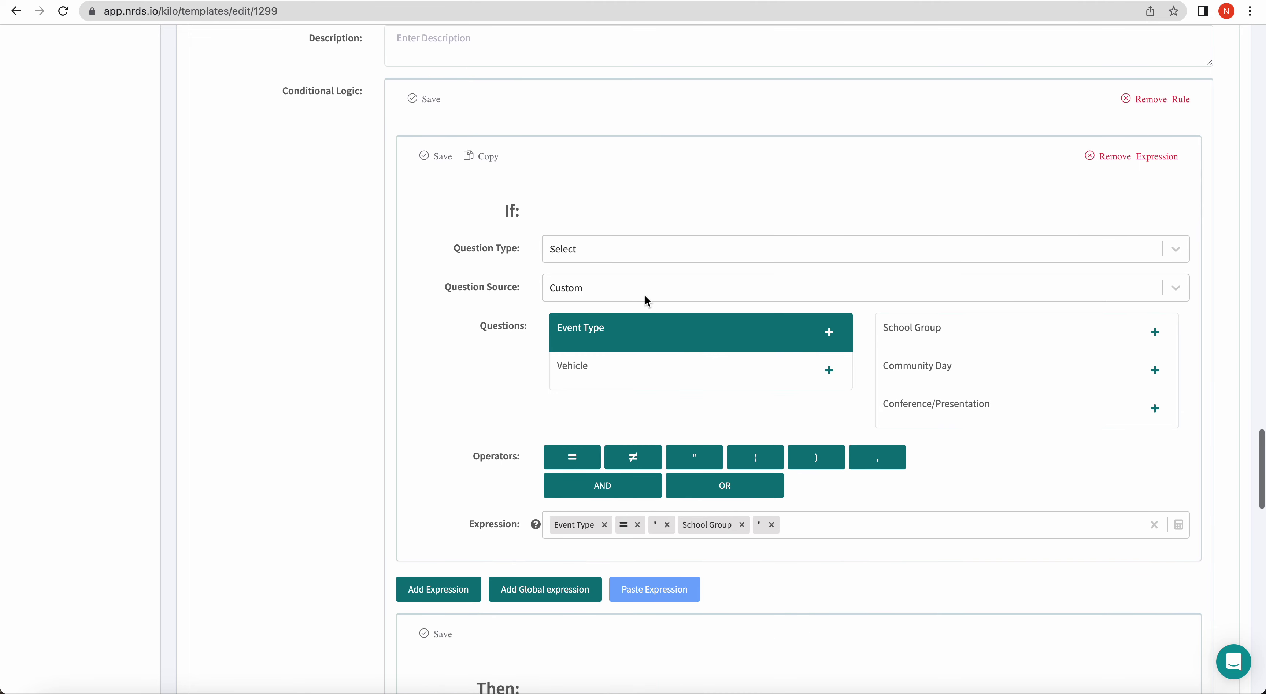
{"action": "left_click", "coordinate": [484, 157]}
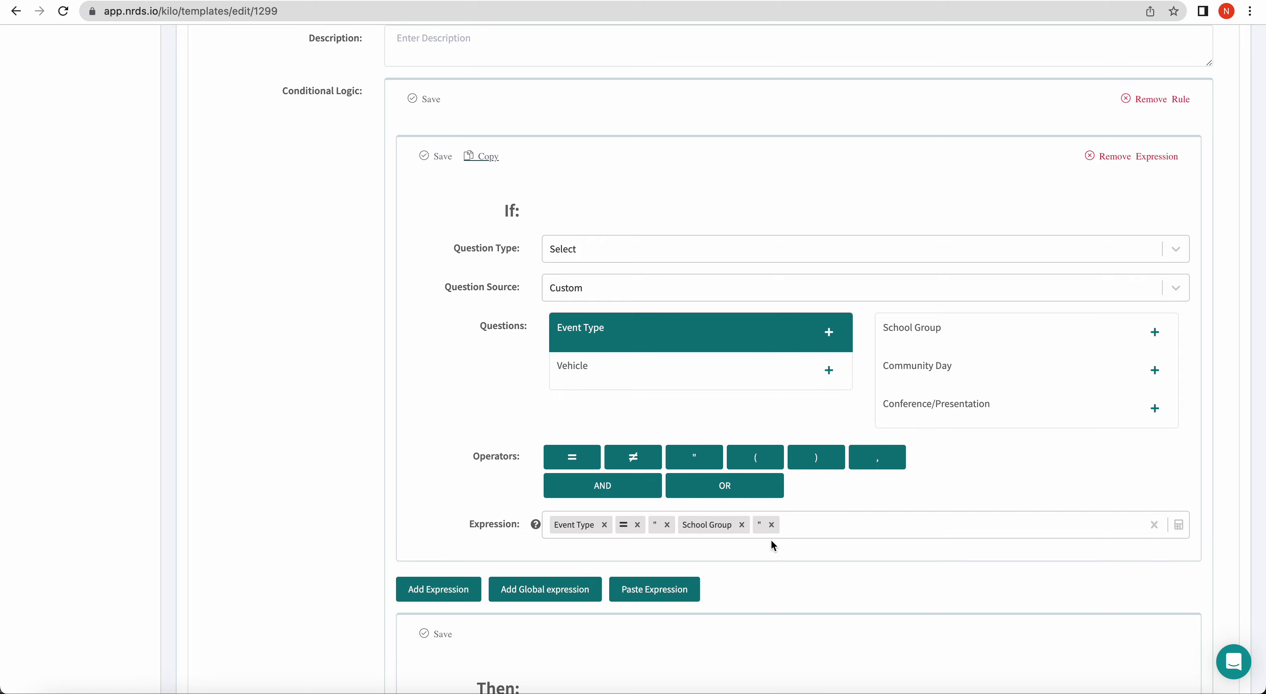
{"action": "scroll", "coordinate": [771, 541], "scroll_direction": "down", "scroll_amount": 8}
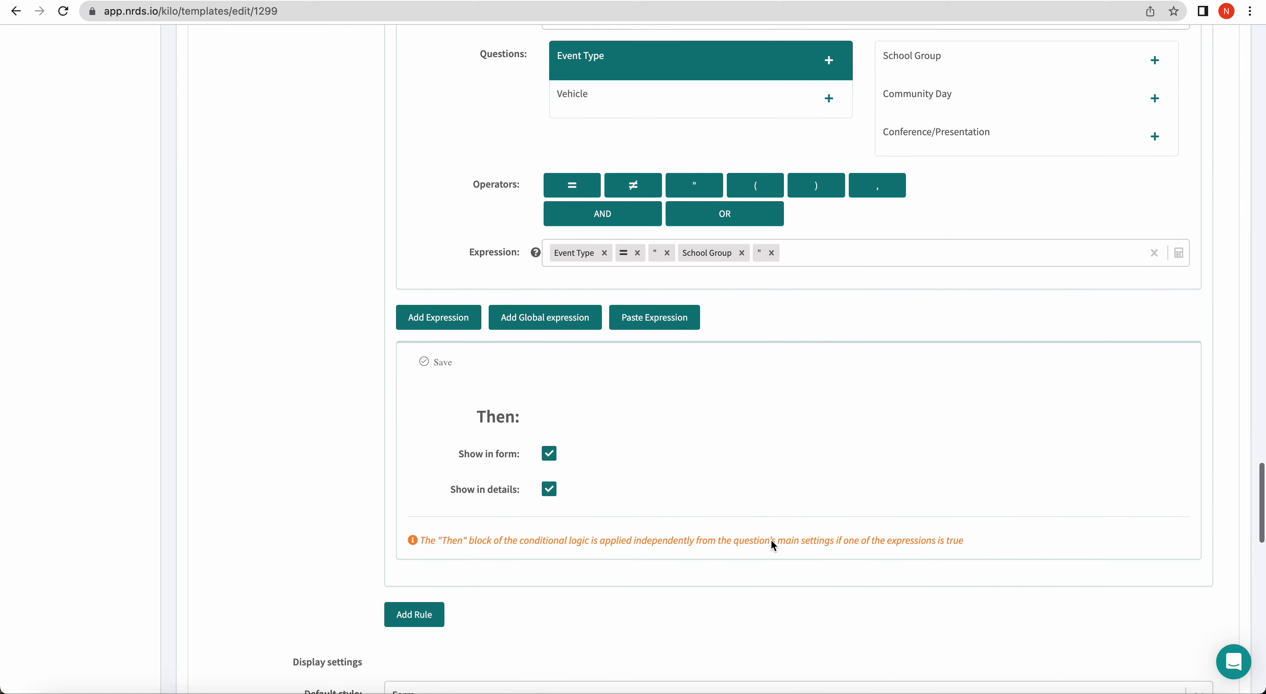
{"action": "scroll", "coordinate": [773, 545], "scroll_direction": "down", "scroll_amount": 16}
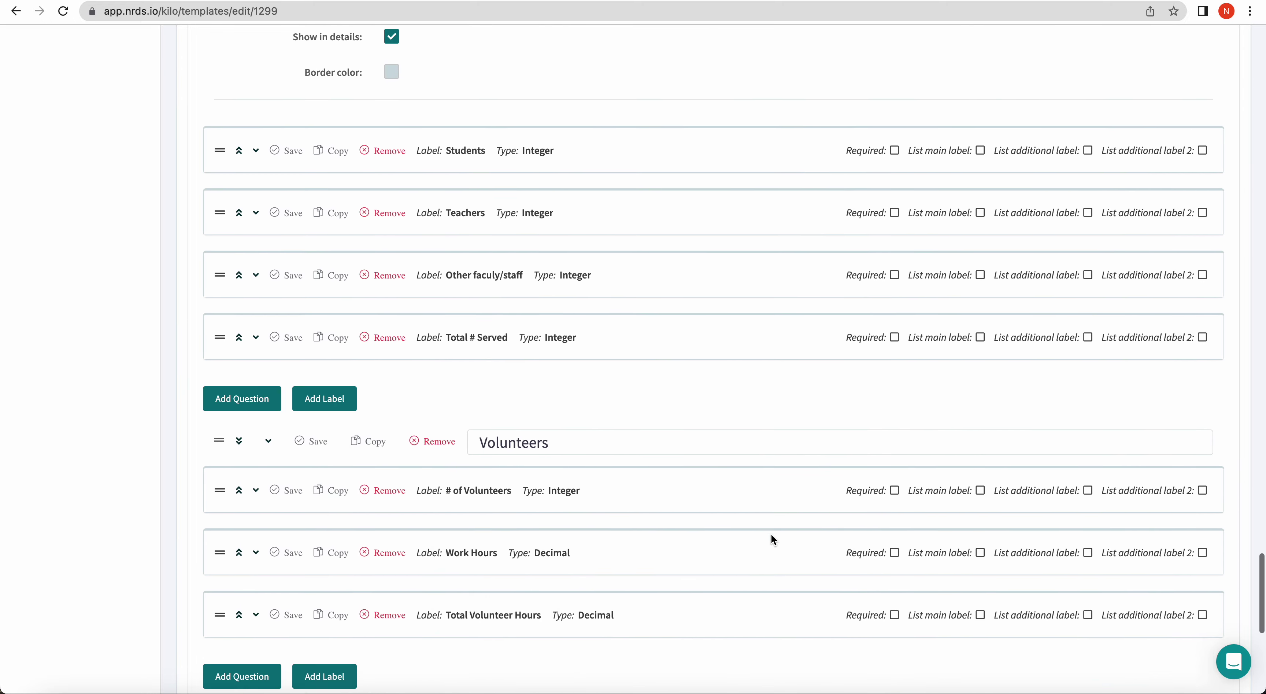
Step: Add a Volunteers rule from the pasted expression, changed to Event Type = "Community Day"
{"action": "scroll", "coordinate": [771, 533], "scroll_direction": "down", "scroll_amount": 2}
{"action": "left_click", "coordinate": [268, 221]}
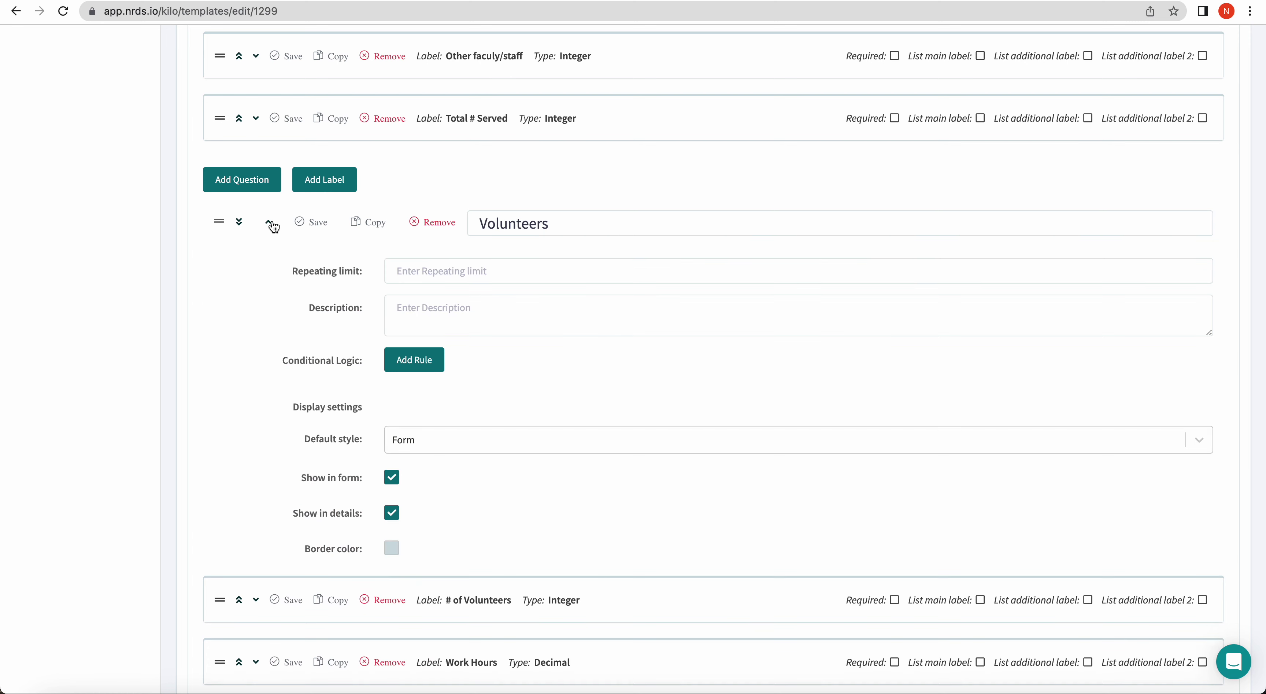
{"action": "left_click", "coordinate": [416, 369]}
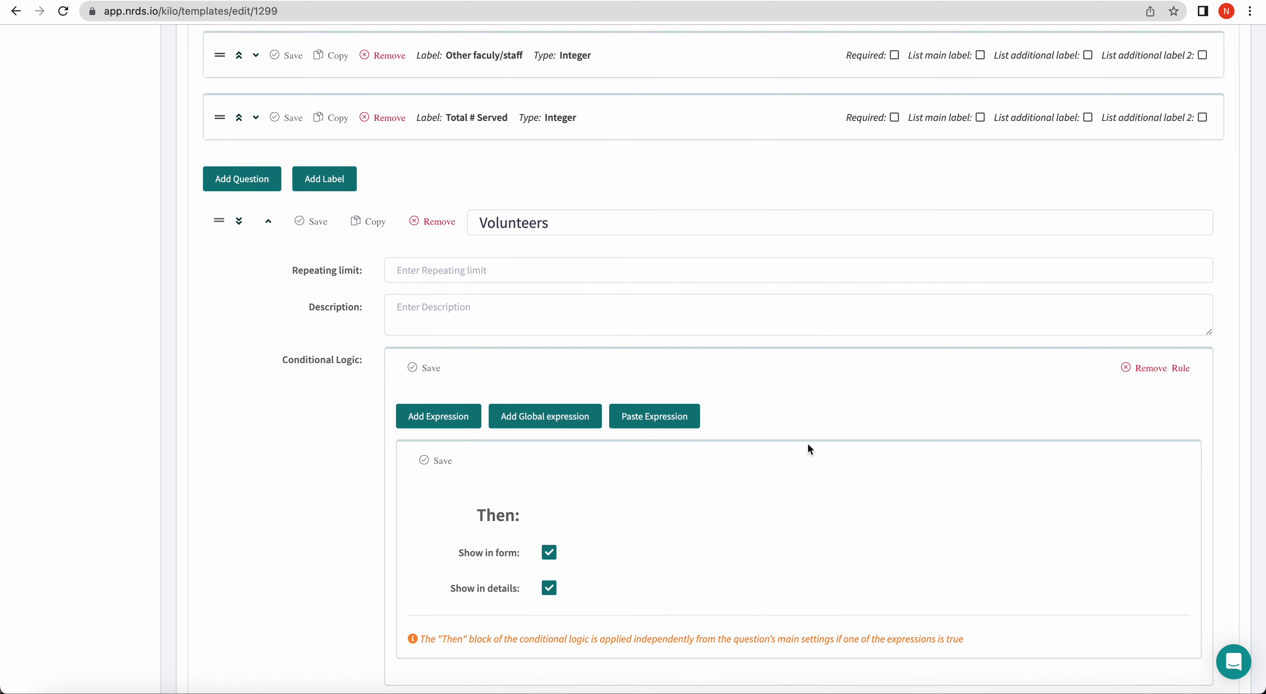
{"action": "scroll", "coordinate": [762, 383], "scroll_direction": "down", "scroll_amount": 3}
{"action": "left_click", "coordinate": [659, 278]}
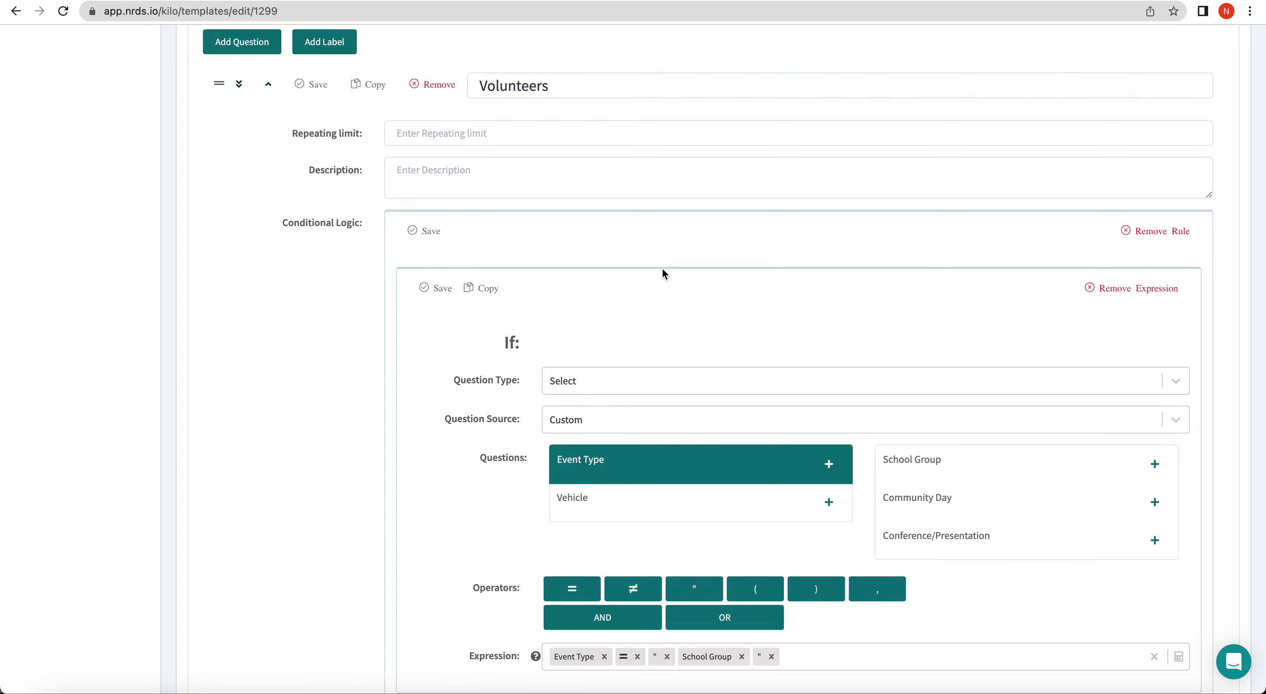
{"action": "scroll", "coordinate": [630, 312], "scroll_direction": "down", "scroll_amount": 3}
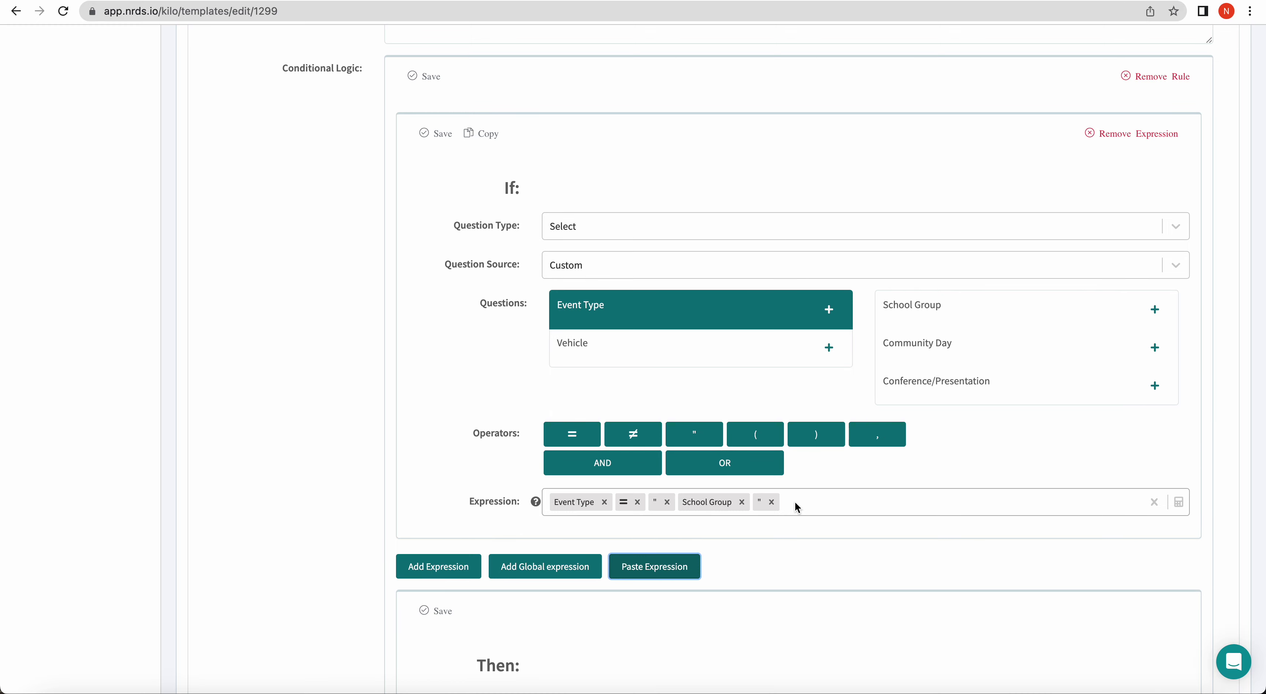
{"action": "left_click", "coordinate": [743, 502]}
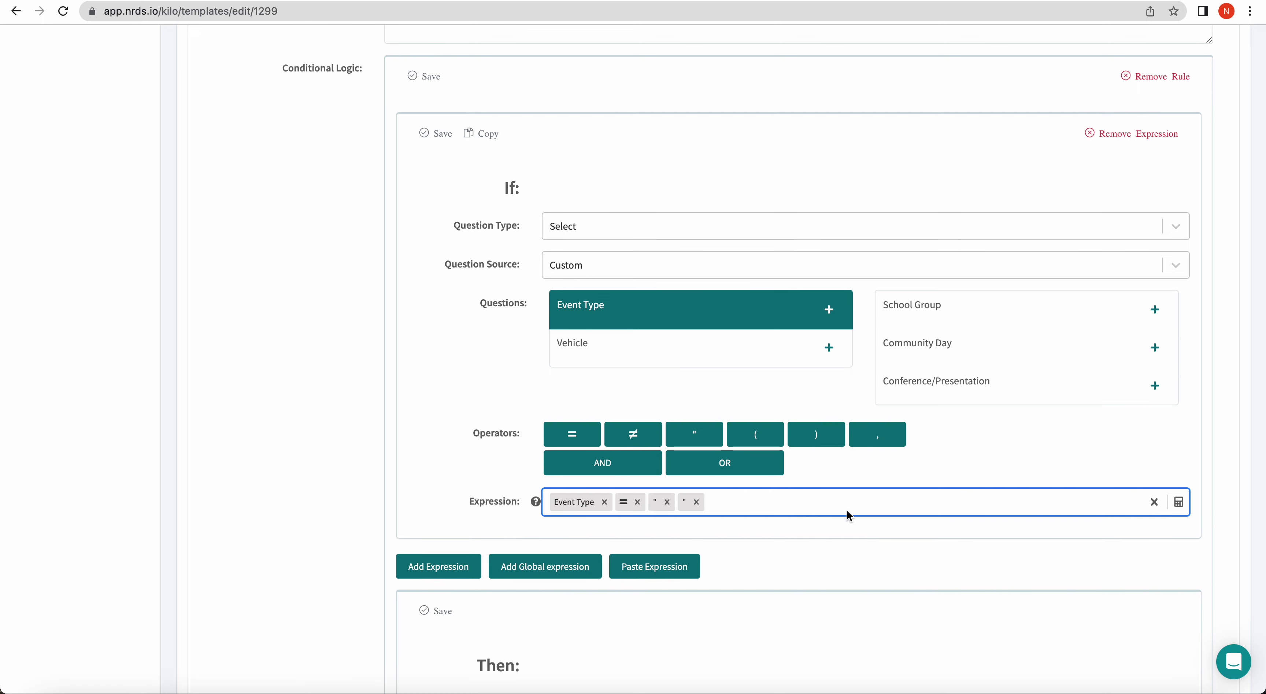
{"action": "left_click", "coordinate": [1156, 347]}
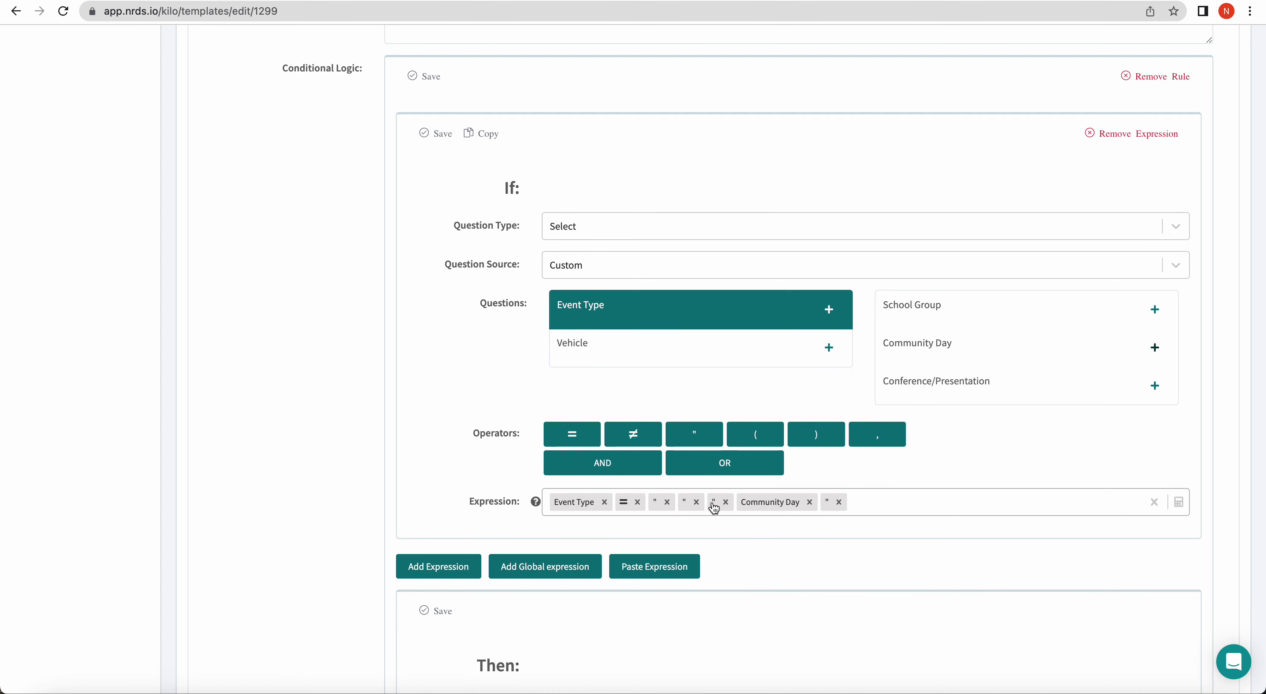
{"action": "left_click", "coordinate": [696, 502]}
{"action": "left_click", "coordinate": [667, 502]}
{"action": "scroll", "coordinate": [677, 585], "scroll_direction": "down", "scroll_amount": 3}
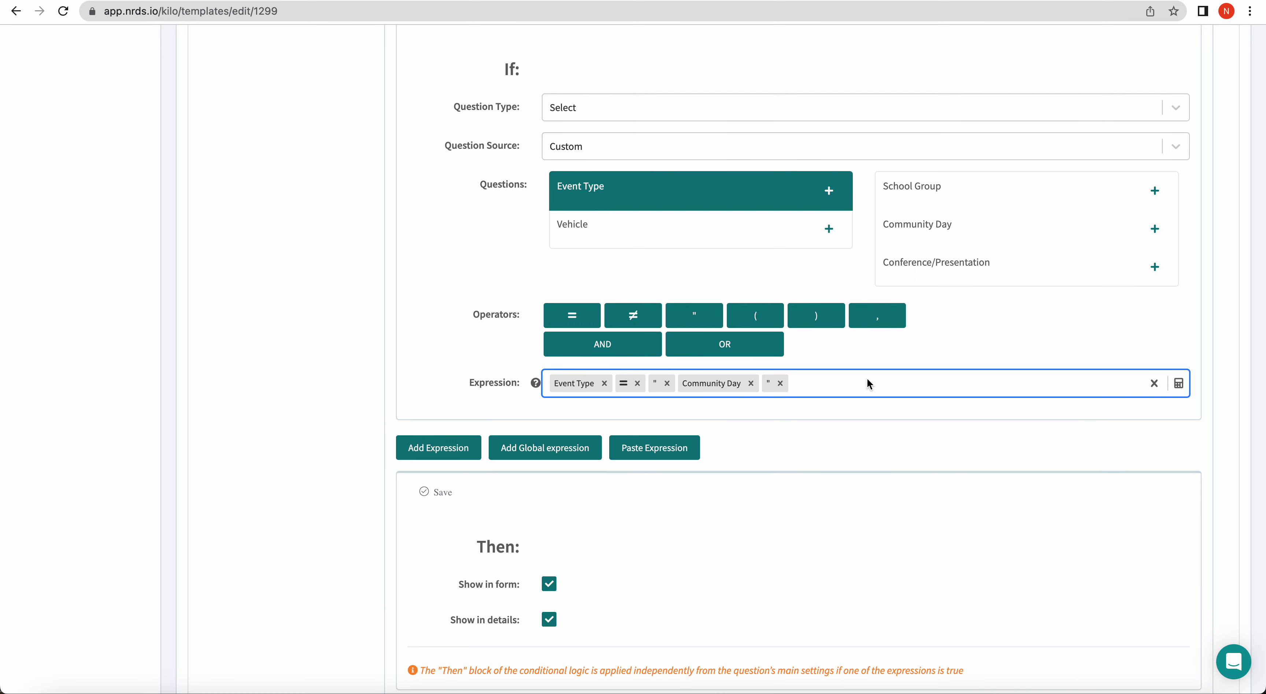
Step: Clear the condition and rebuild it cleanly as Event Type = "Community Day"
{"action": "left_click", "coordinate": [830, 194]}
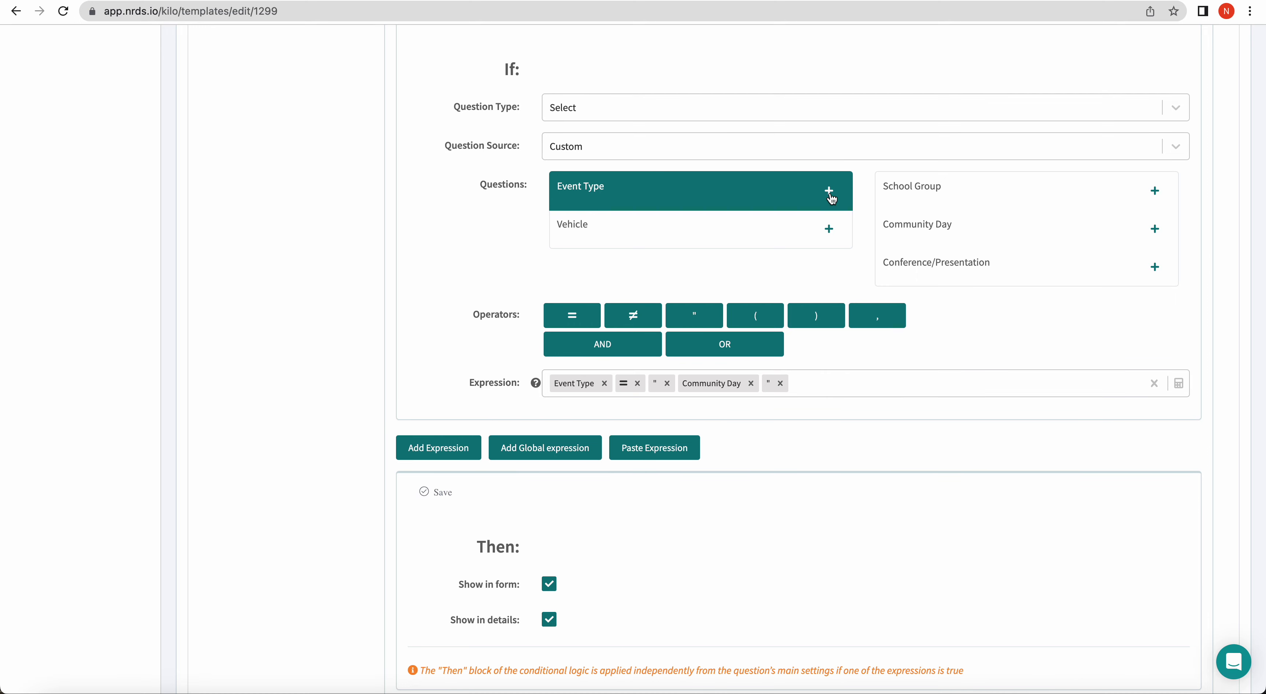
{"action": "left_click", "coordinate": [1155, 192]}
{"action": "left_click", "coordinate": [756, 320]}
{"action": "left_click", "coordinate": [752, 344]}
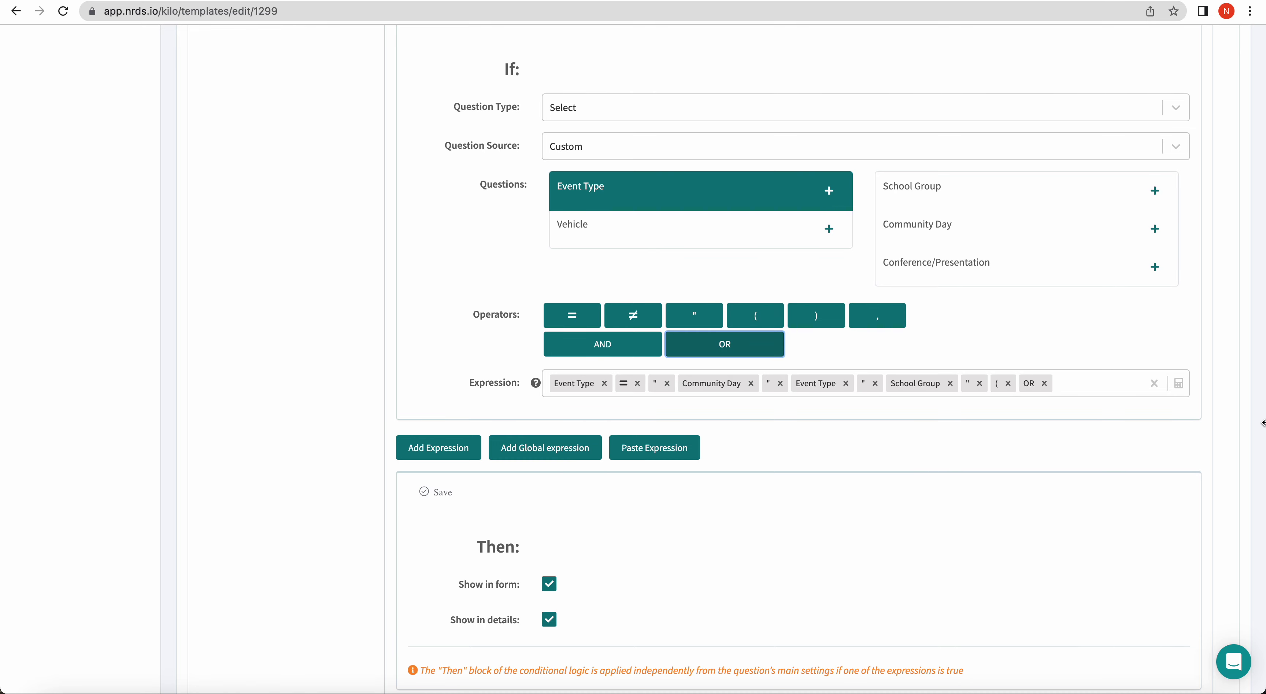
{"action": "left_click", "coordinate": [1154, 384]}
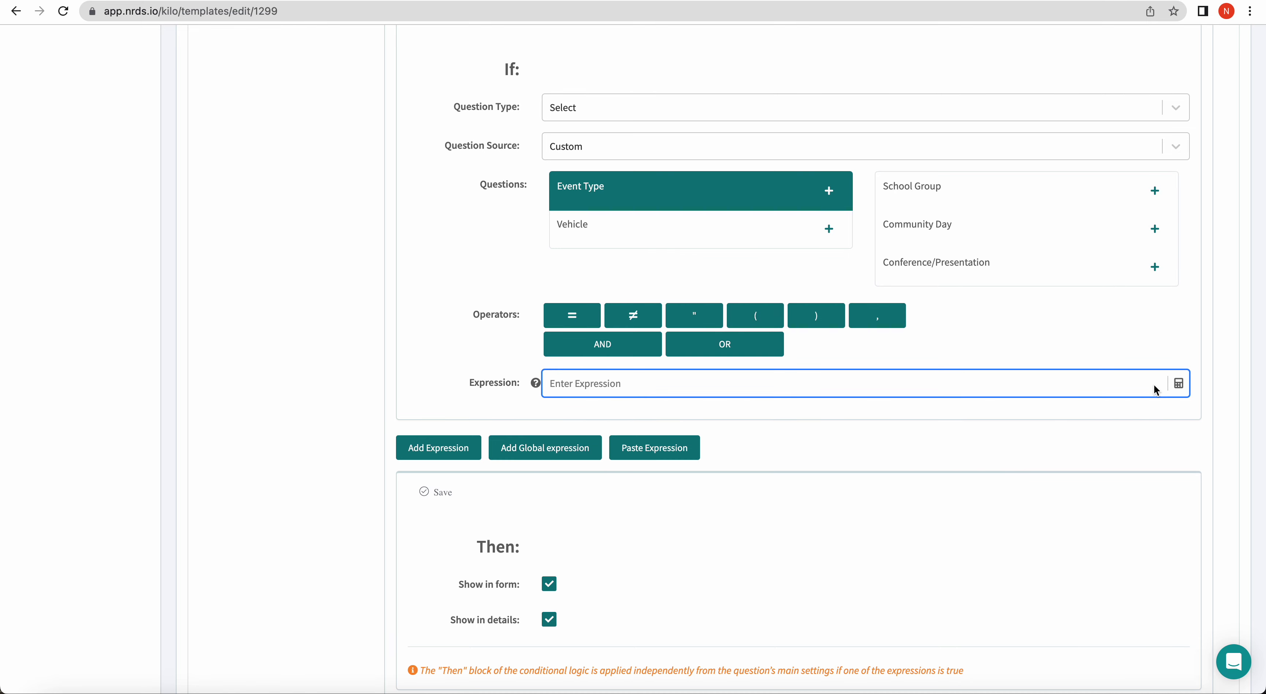
{"action": "left_click", "coordinate": [593, 385]}
{"action": "scroll", "coordinate": [671, 548], "scroll_direction": "down", "scroll_amount": 5}
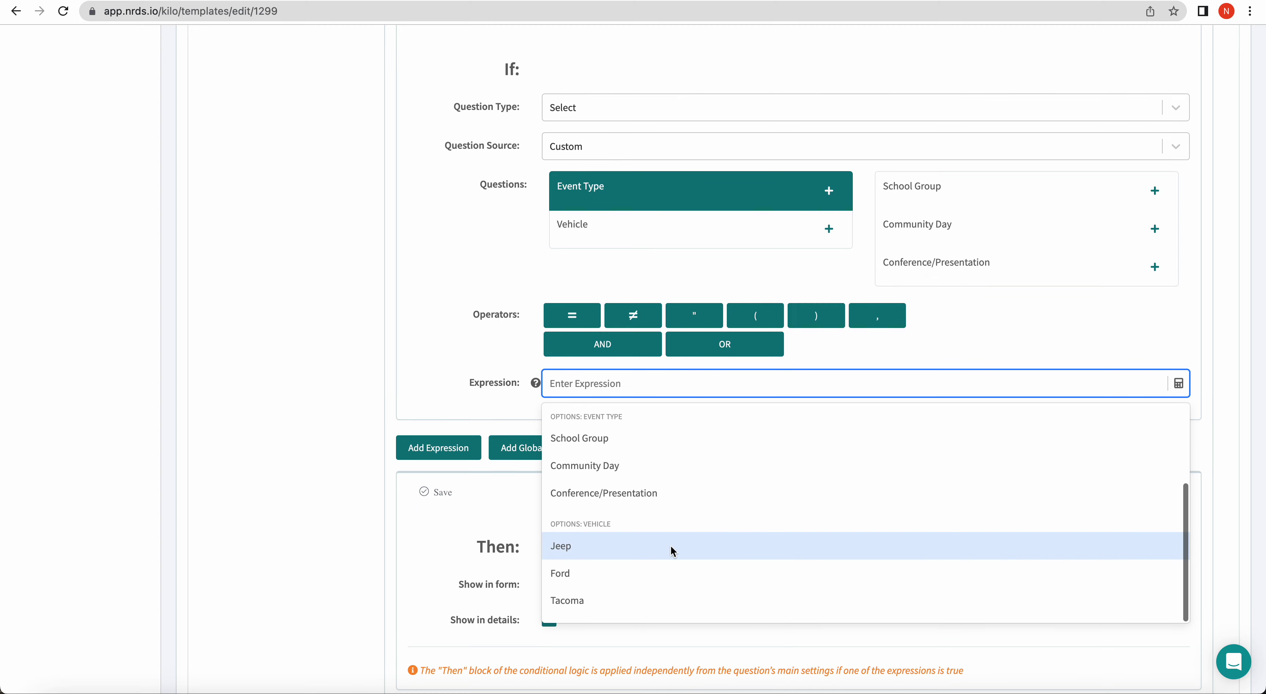
{"action": "scroll", "coordinate": [670, 547], "scroll_direction": "up", "scroll_amount": 5}
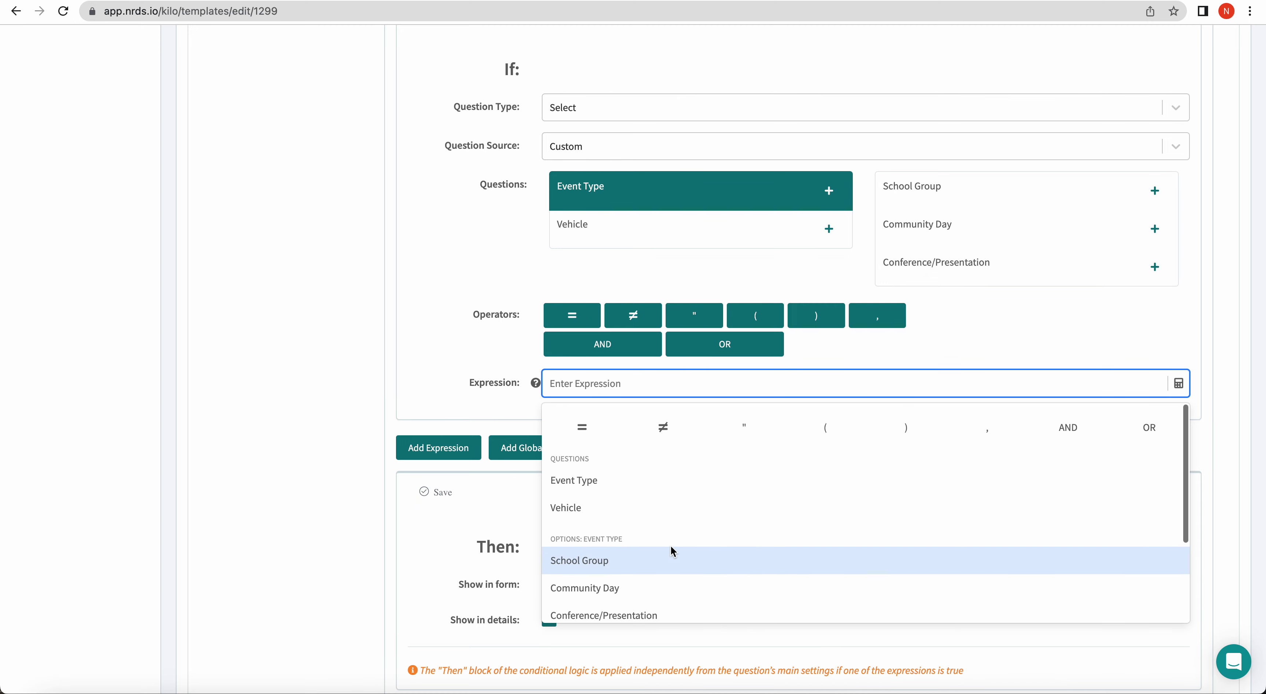
{"action": "left_click", "coordinate": [593, 480]}
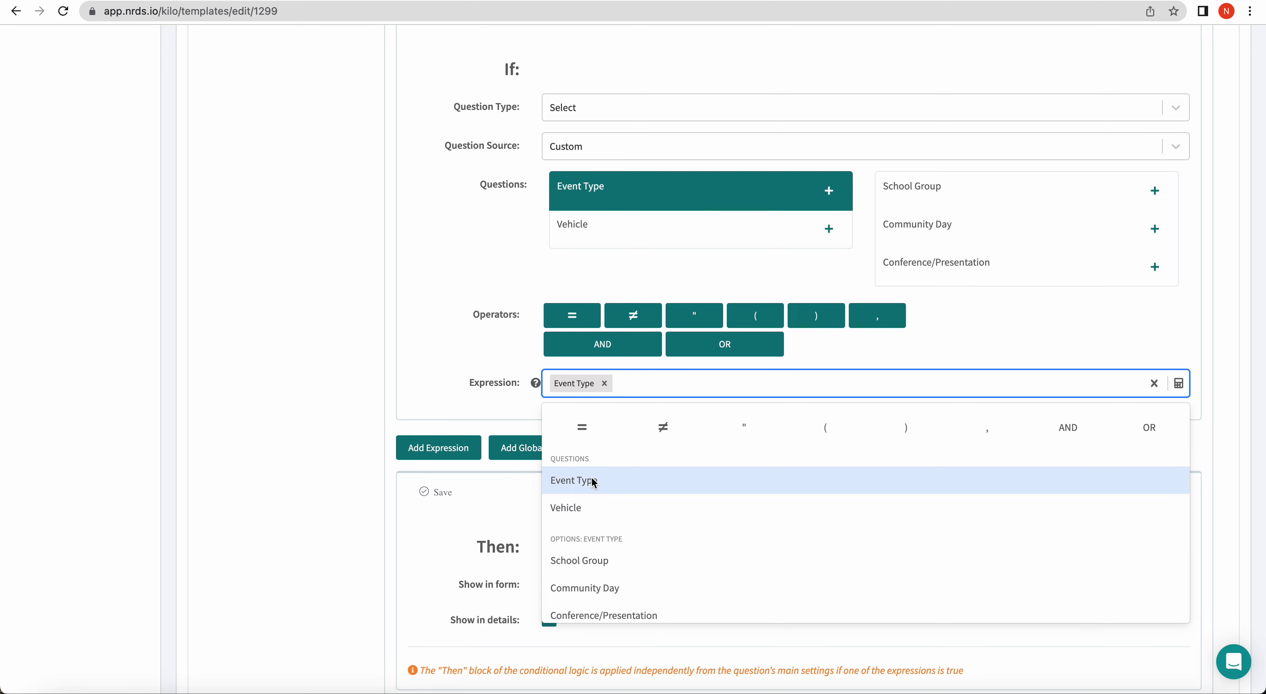
{"action": "left_click", "coordinate": [581, 427]}
{"action": "left_click", "coordinate": [744, 427]}
{"action": "scroll", "coordinate": [689, 516], "scroll_direction": "down", "scroll_amount": 1}
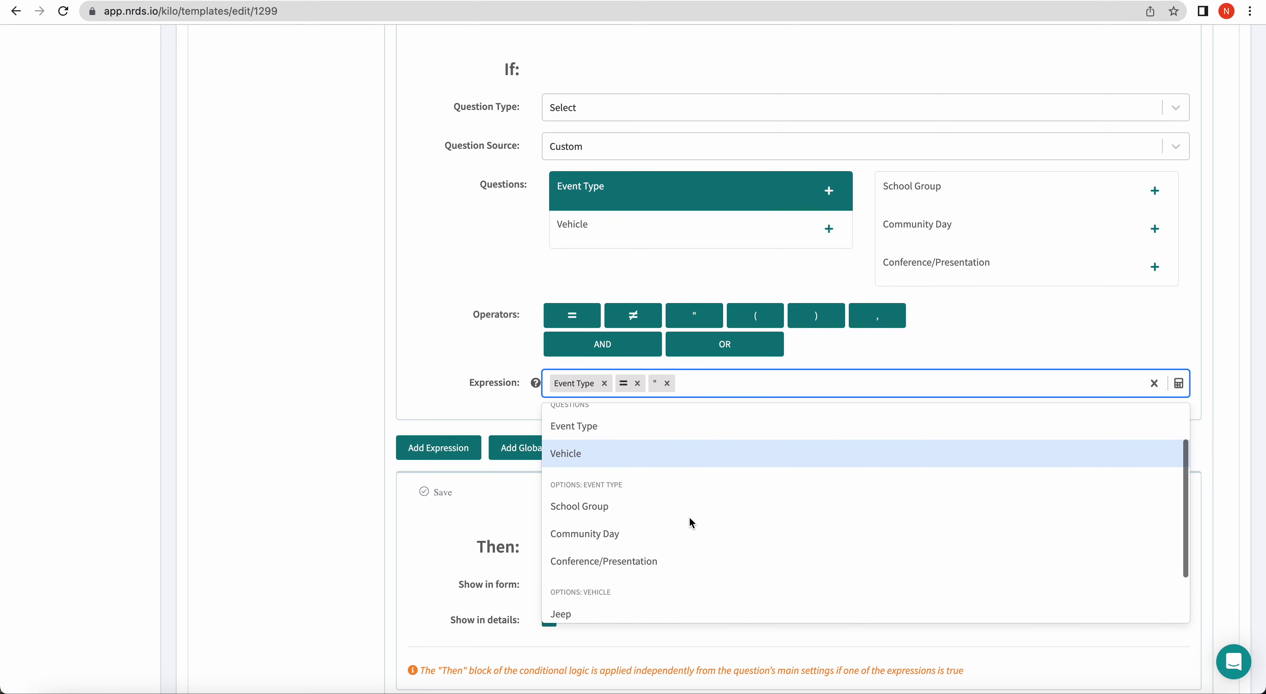
{"action": "left_click", "coordinate": [617, 504]}
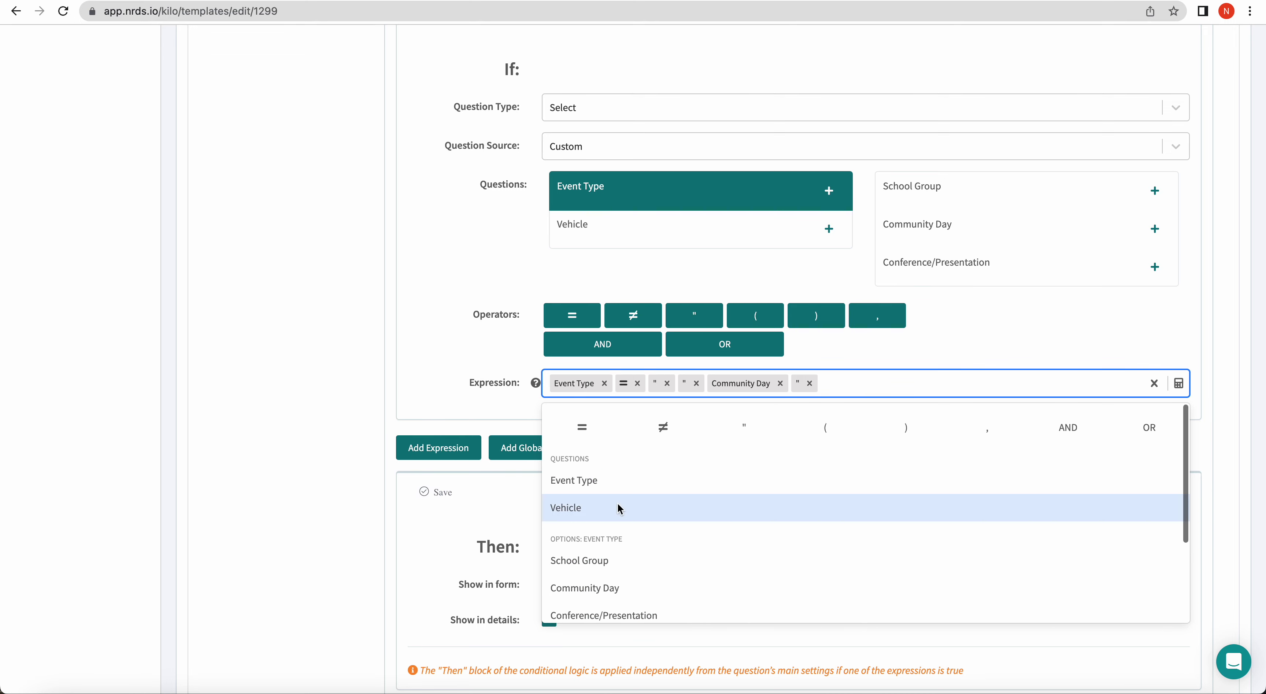
{"action": "left_click", "coordinate": [667, 383]}
{"action": "left_click", "coordinate": [978, 344]}
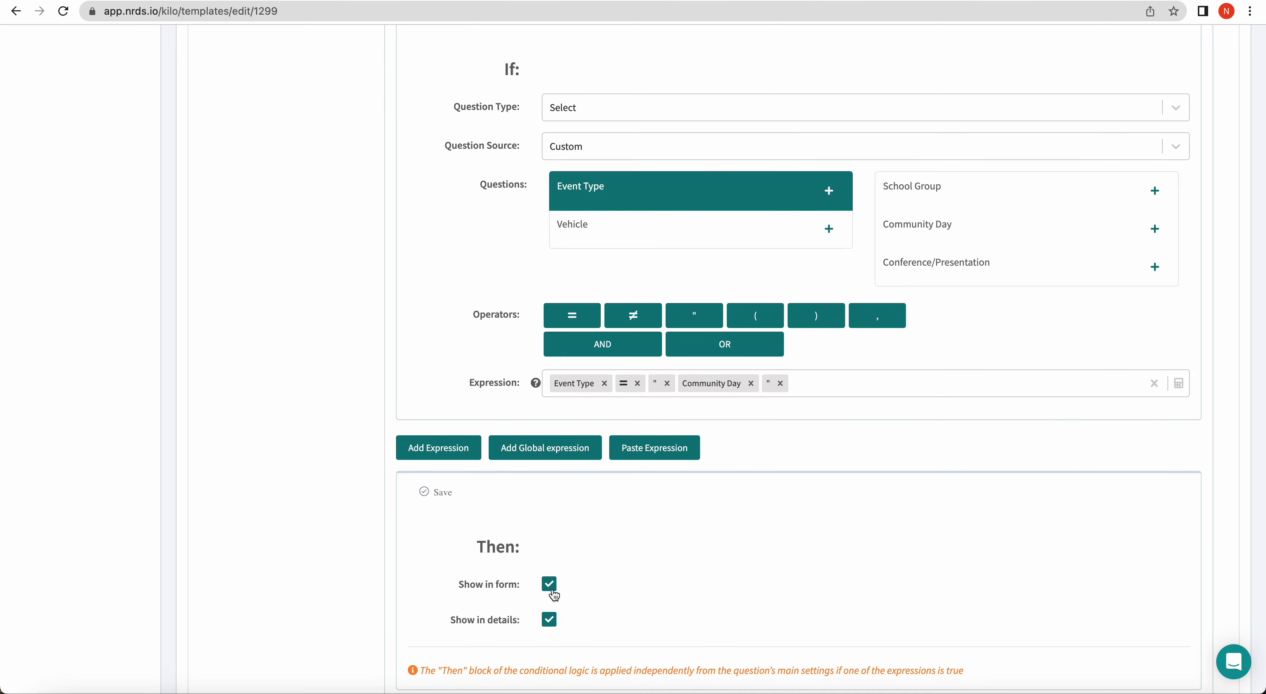
Step: Uncheck Show in form so the Community Day section is hidden by default
{"action": "scroll", "coordinate": [555, 595], "scroll_direction": "down", "scroll_amount": 5}
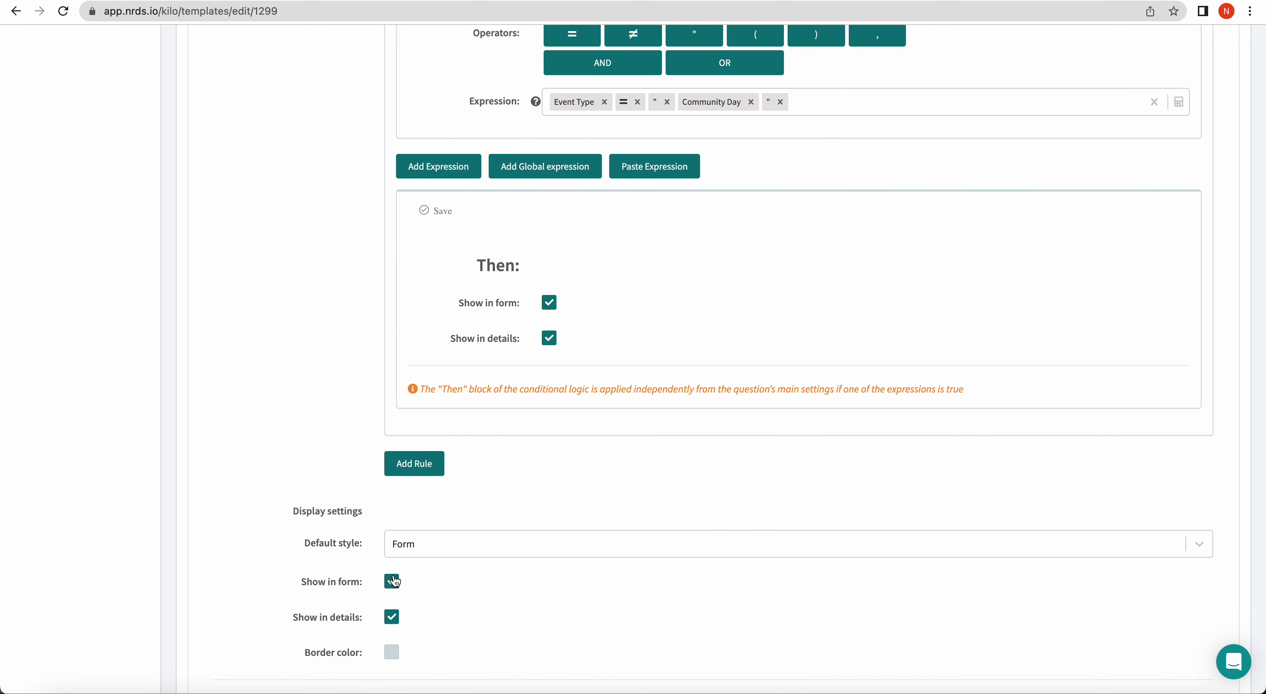
{"action": "left_click", "coordinate": [393, 581]}
{"action": "scroll", "coordinate": [735, 347], "scroll_direction": "up", "scroll_amount": 4}
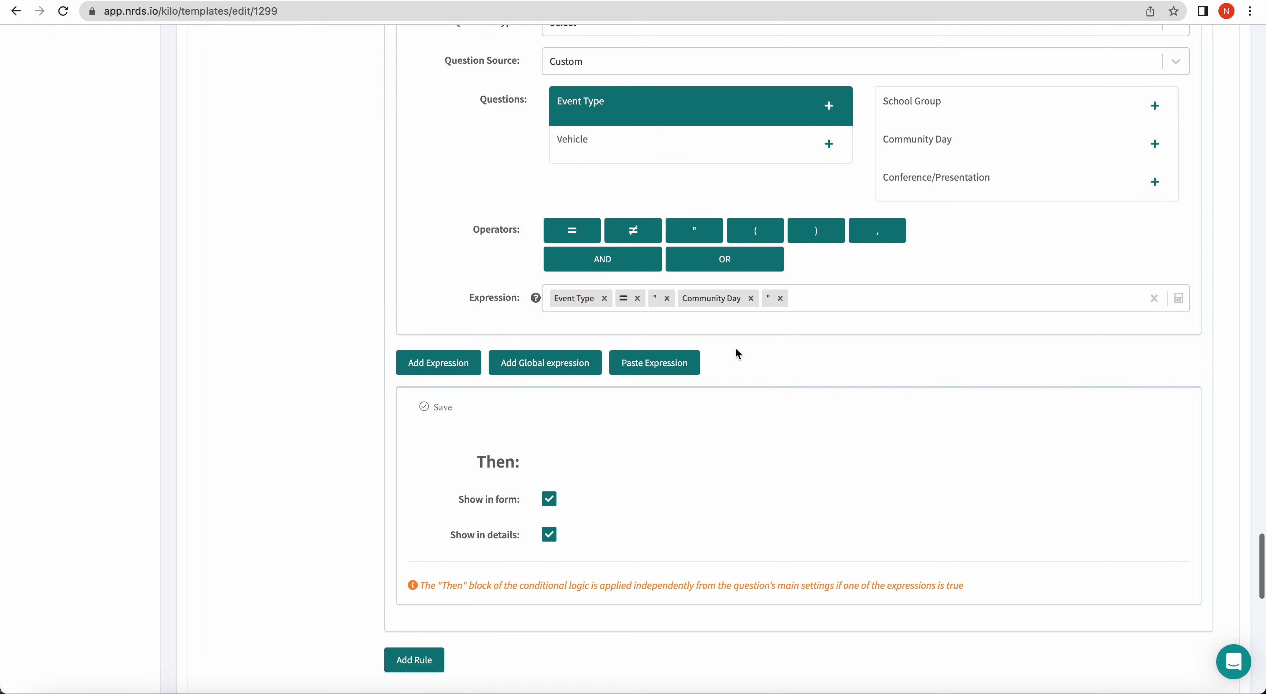
{"action": "scroll", "coordinate": [734, 347], "scroll_direction": "down", "scroll_amount": 18}
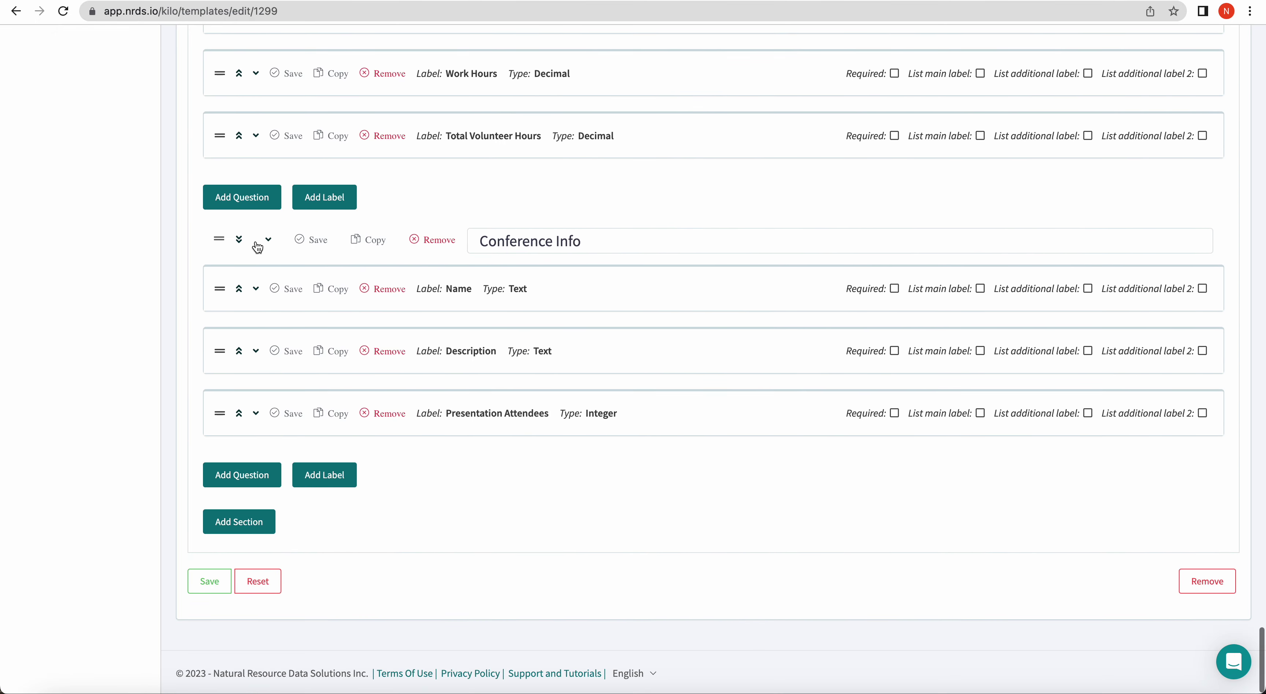
Step: Add a Conference Info rule from the pasted expression, swapping School Group for Conference/Presentation
{"action": "left_click", "coordinate": [257, 246]}
{"action": "left_click", "coordinate": [422, 375]}
{"action": "scroll", "coordinate": [696, 489], "scroll_direction": "down", "scroll_amount": 3}
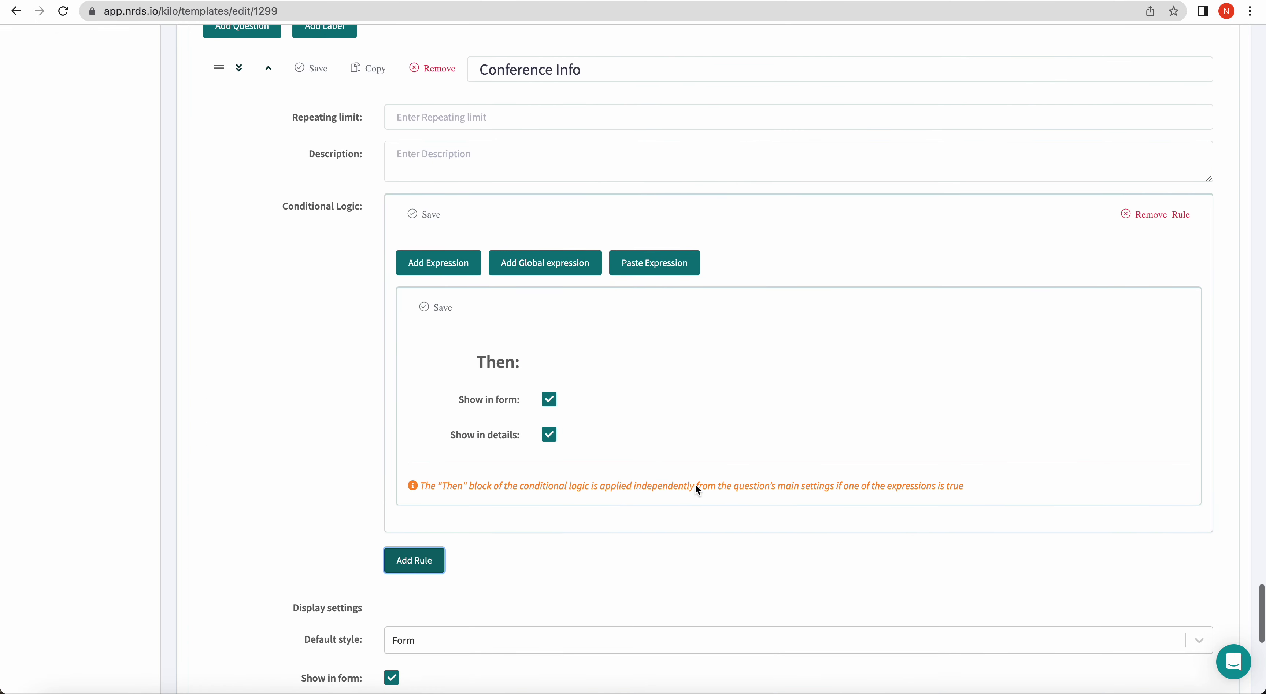
{"action": "scroll", "coordinate": [697, 489], "scroll_direction": "down", "scroll_amount": 2}
{"action": "left_click", "coordinate": [637, 199]}
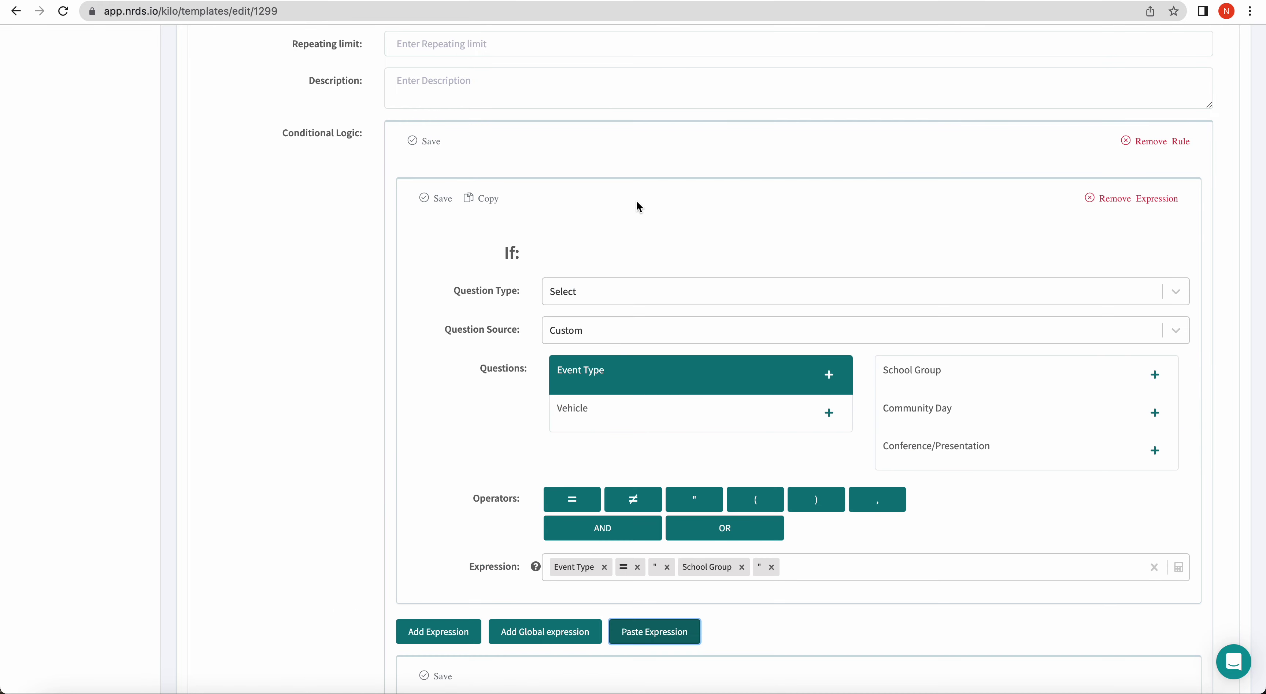
{"action": "scroll", "coordinate": [638, 206], "scroll_direction": "down", "scroll_amount": 2}
{"action": "left_click", "coordinate": [770, 504]}
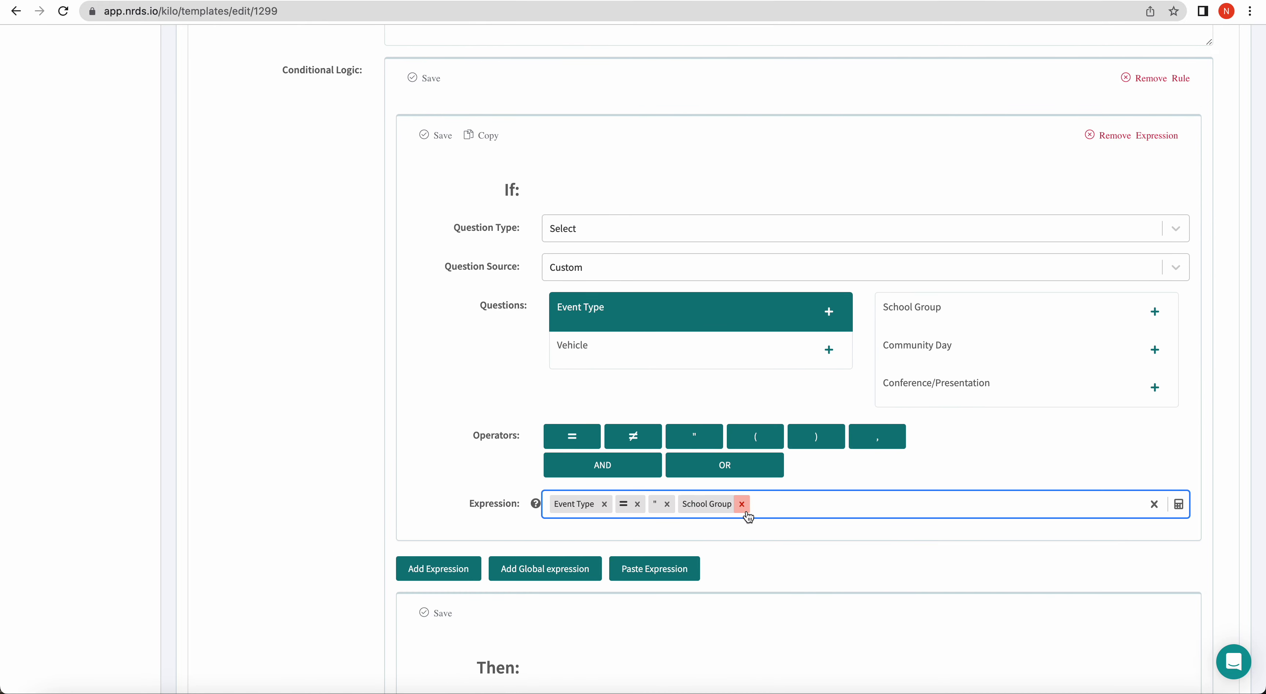
{"action": "left_click", "coordinate": [741, 504]}
{"action": "left_click", "coordinate": [667, 504]}
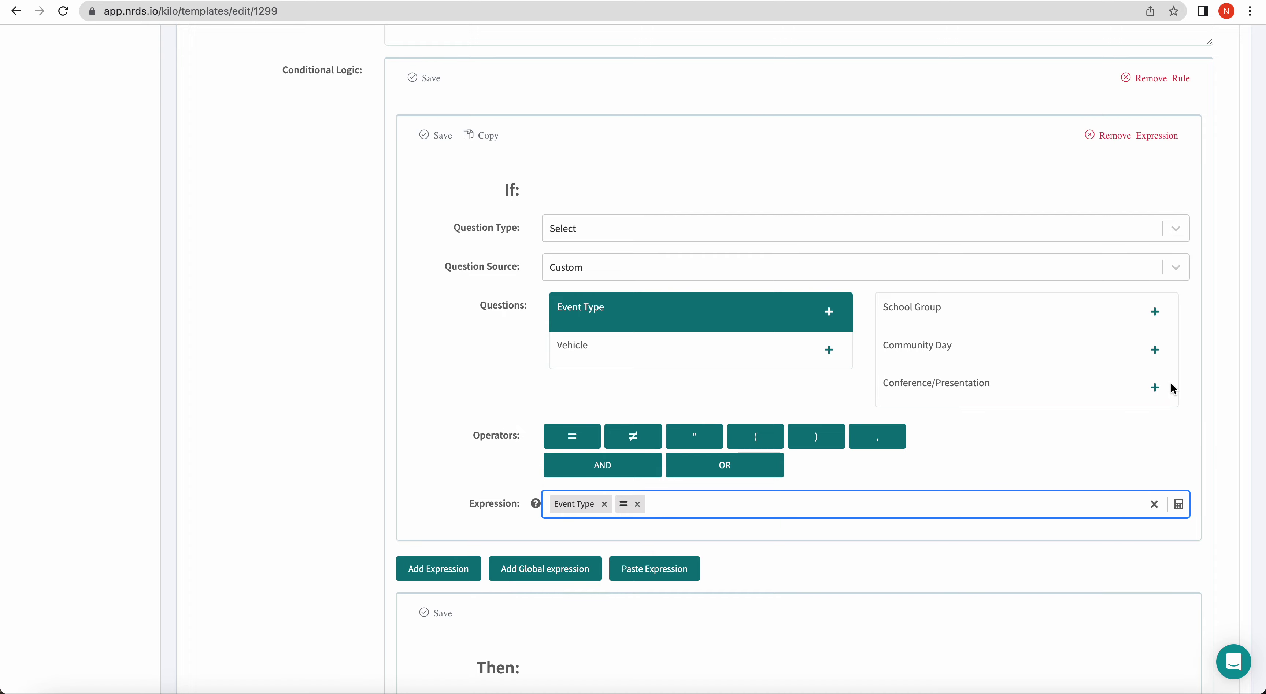
{"action": "left_click", "coordinate": [1153, 389]}
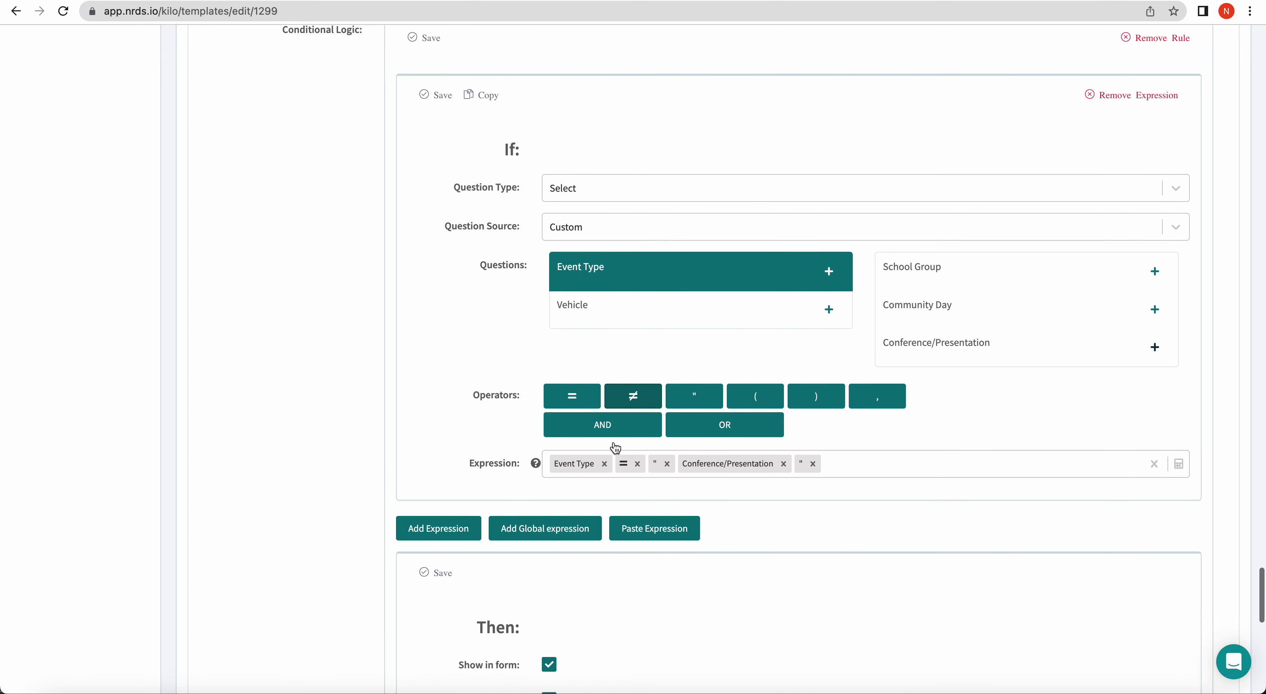
Step: Insert and rearrange OR tokens within the Conference Info expression
{"action": "scroll", "coordinate": [614, 444], "scroll_direction": "down", "scroll_amount": 3}
{"action": "left_click", "coordinate": [728, 364]}
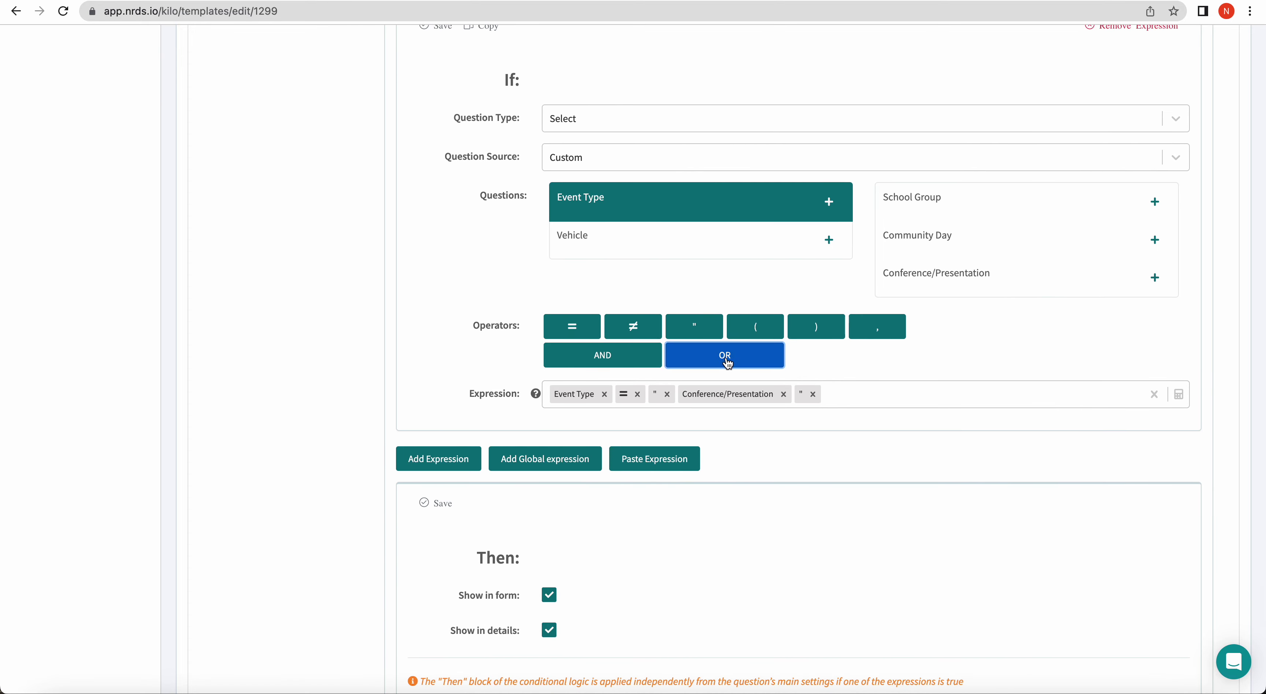
{"action": "left_click", "coordinate": [729, 363]}
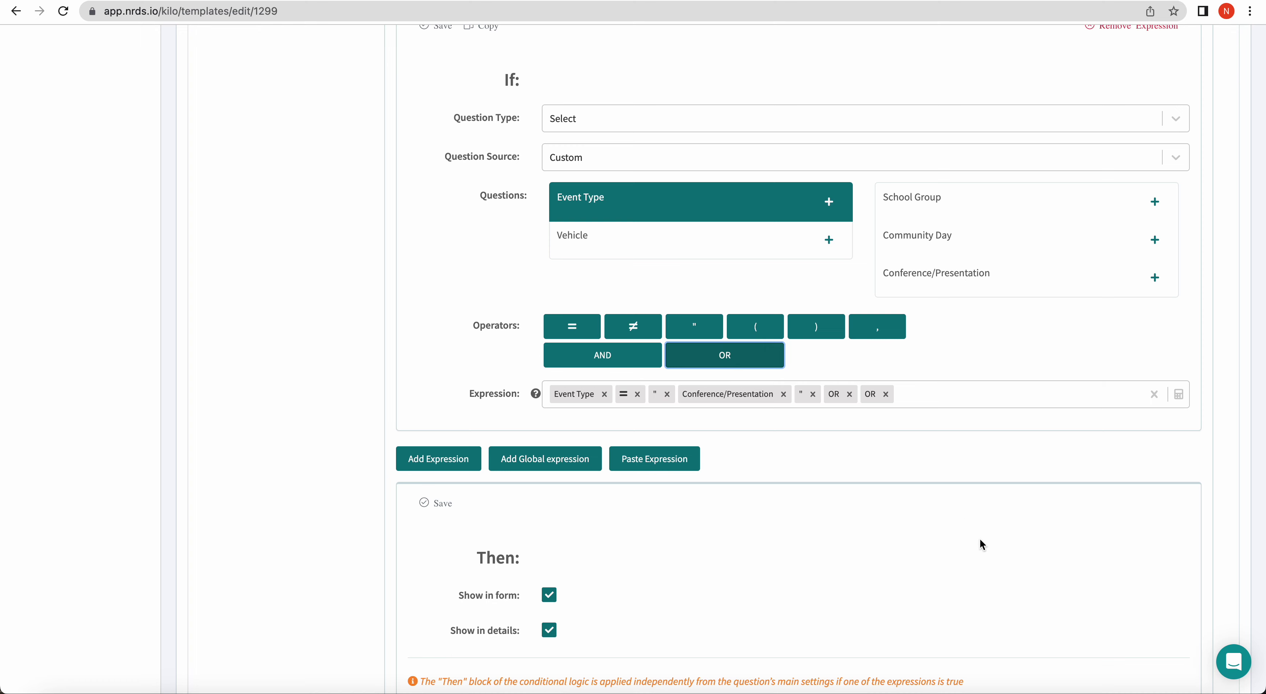
{"action": "left_click", "coordinate": [886, 394]}
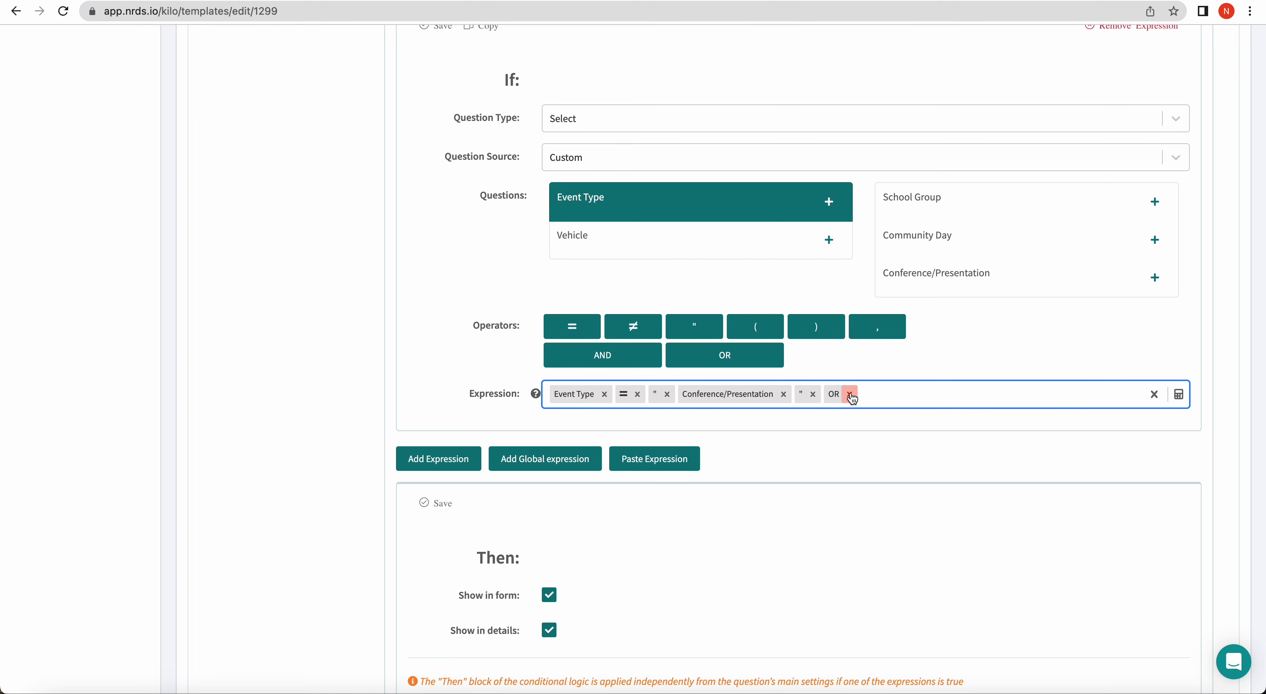
{"action": "left_click_drag", "start_coordinate": [842, 393], "coordinate": [732, 395]}
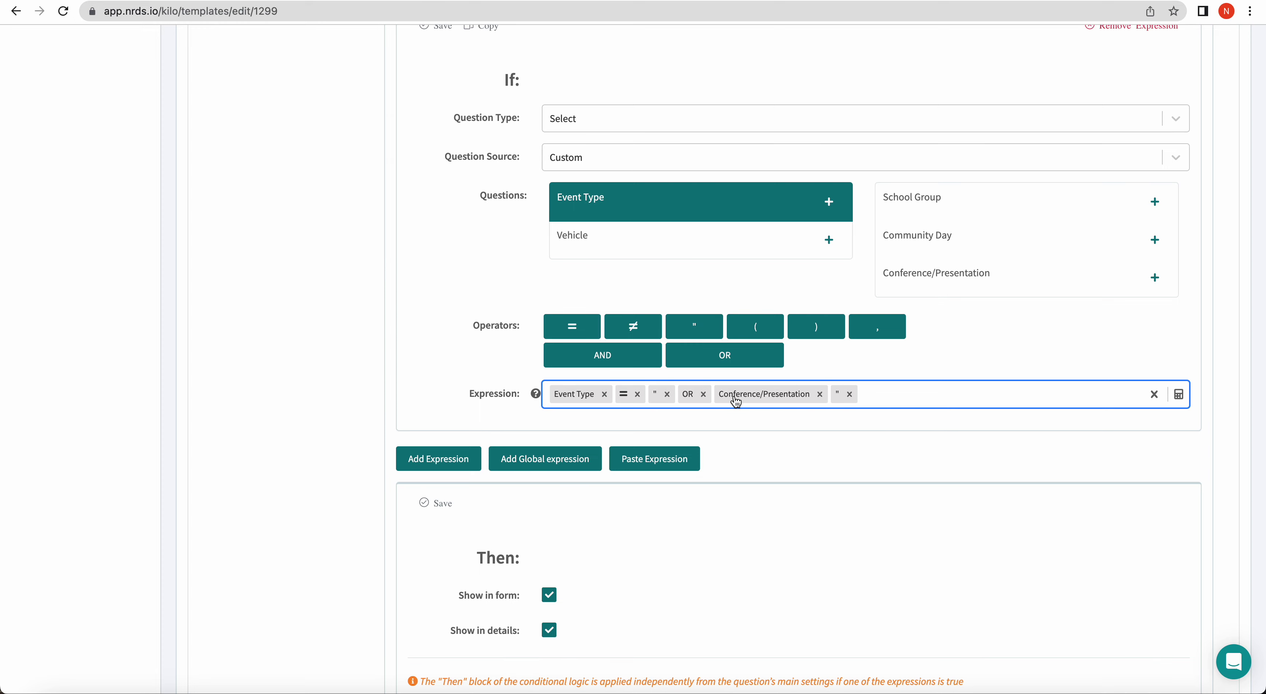
{"action": "left_click", "coordinate": [707, 396]}
Step: Uncheck Show in form so Conference Info is hidden by default
{"action": "scroll", "coordinate": [496, 540], "scroll_direction": "down", "scroll_amount": 5}
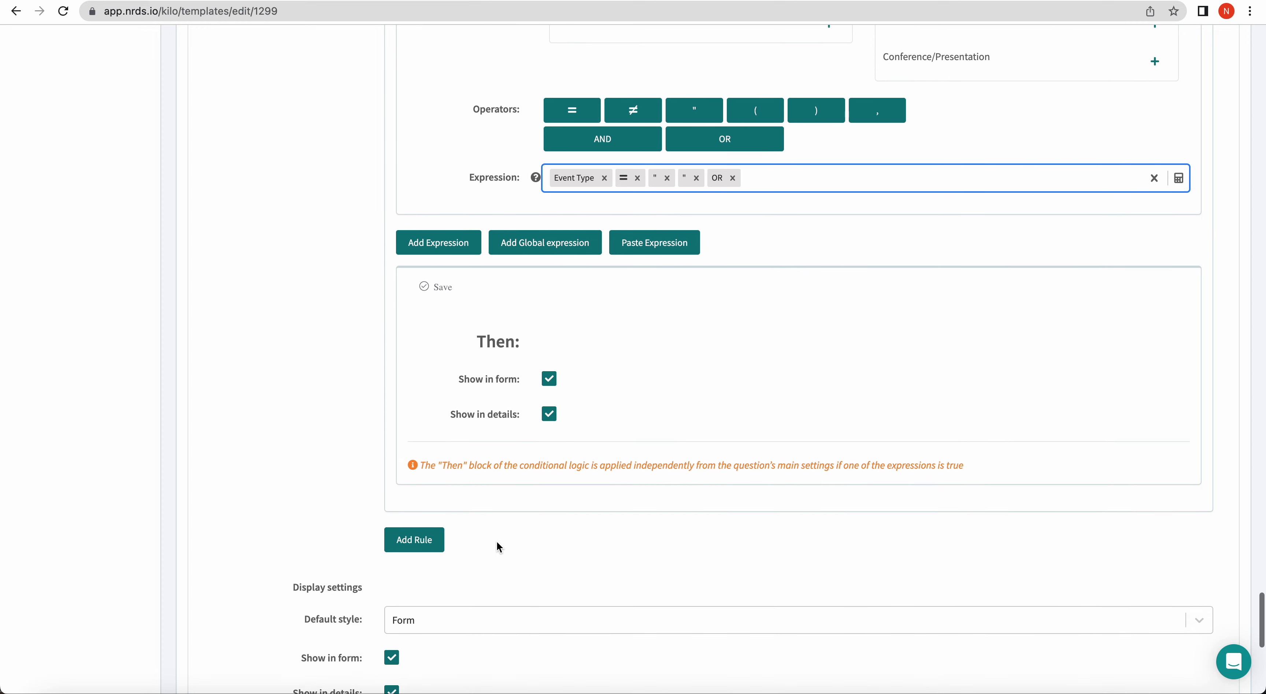
{"action": "left_click", "coordinate": [391, 593]}
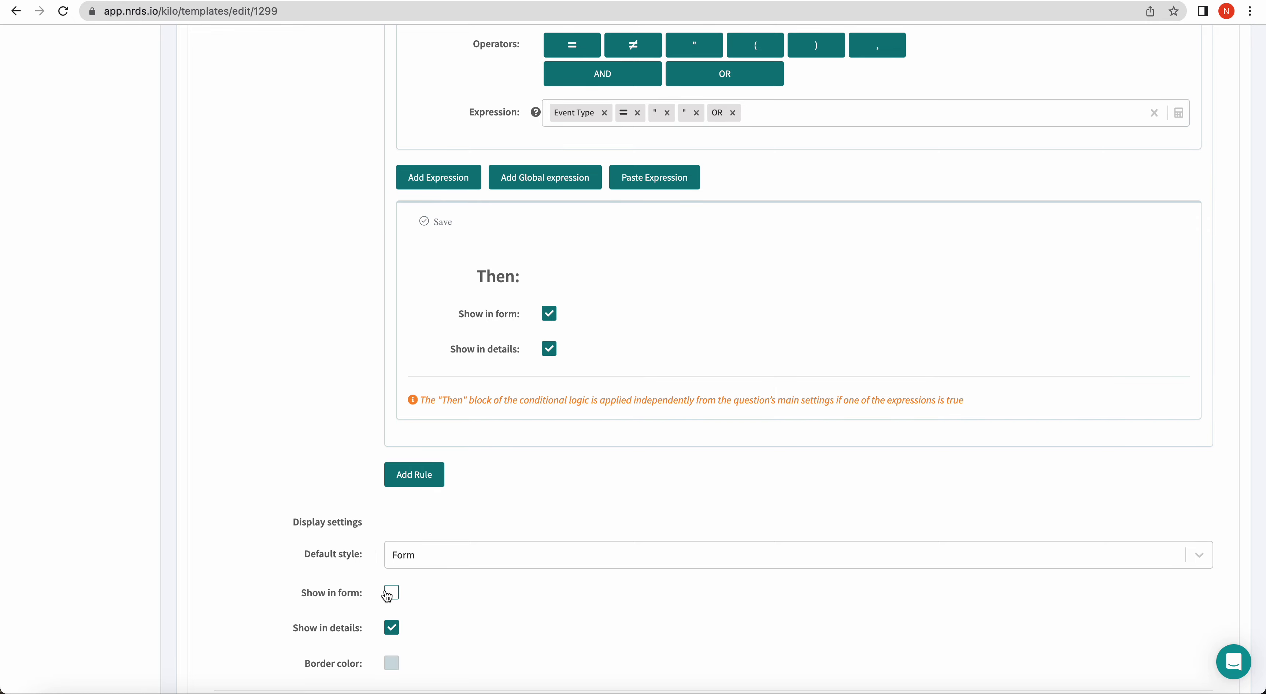
{"action": "scroll", "coordinate": [387, 592], "scroll_direction": "down", "scroll_amount": 3}
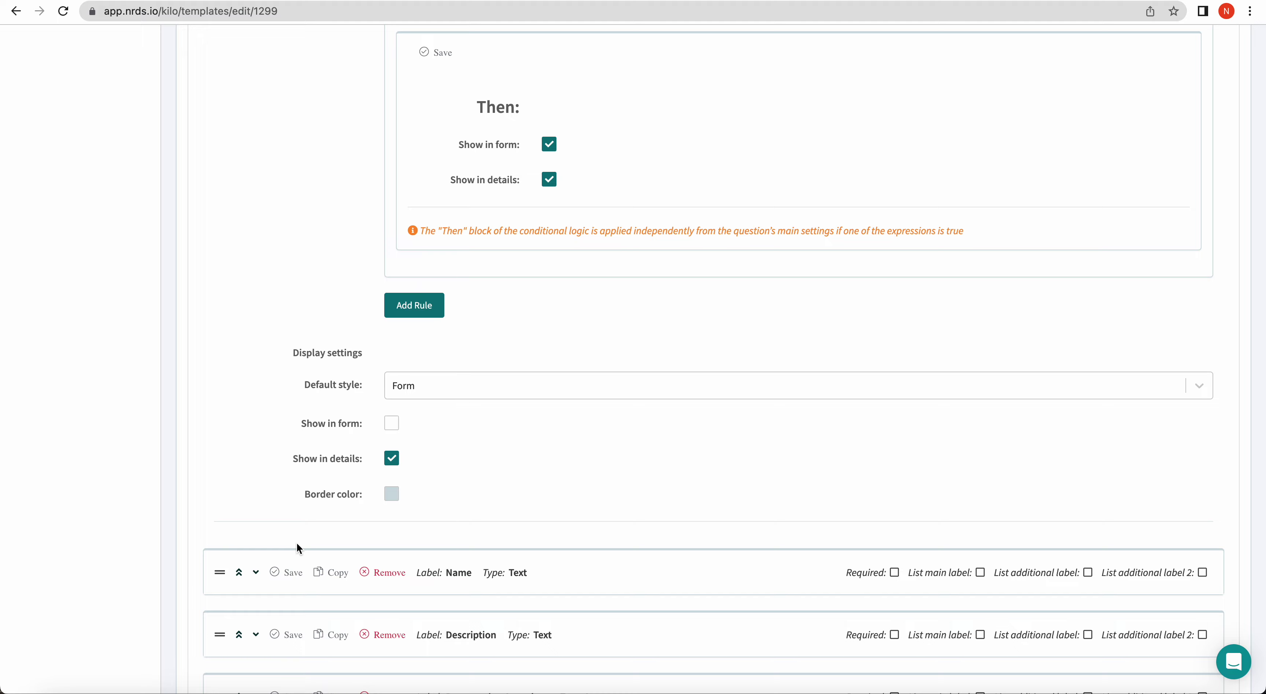
{"action": "scroll", "coordinate": [297, 542], "scroll_direction": "up", "scroll_amount": 15}
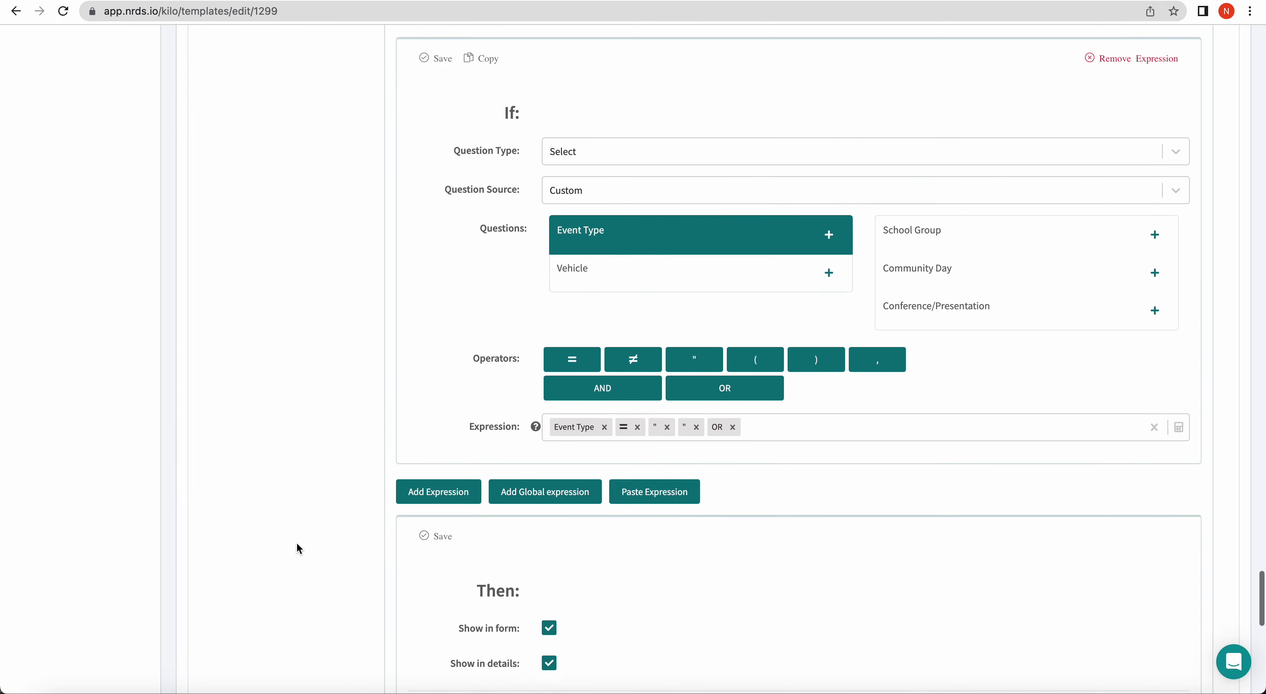
Step: Fix the invalid Conference Info formula to read Event Type = "Conference/Presentation"
{"action": "left_click", "coordinate": [311, 174]}
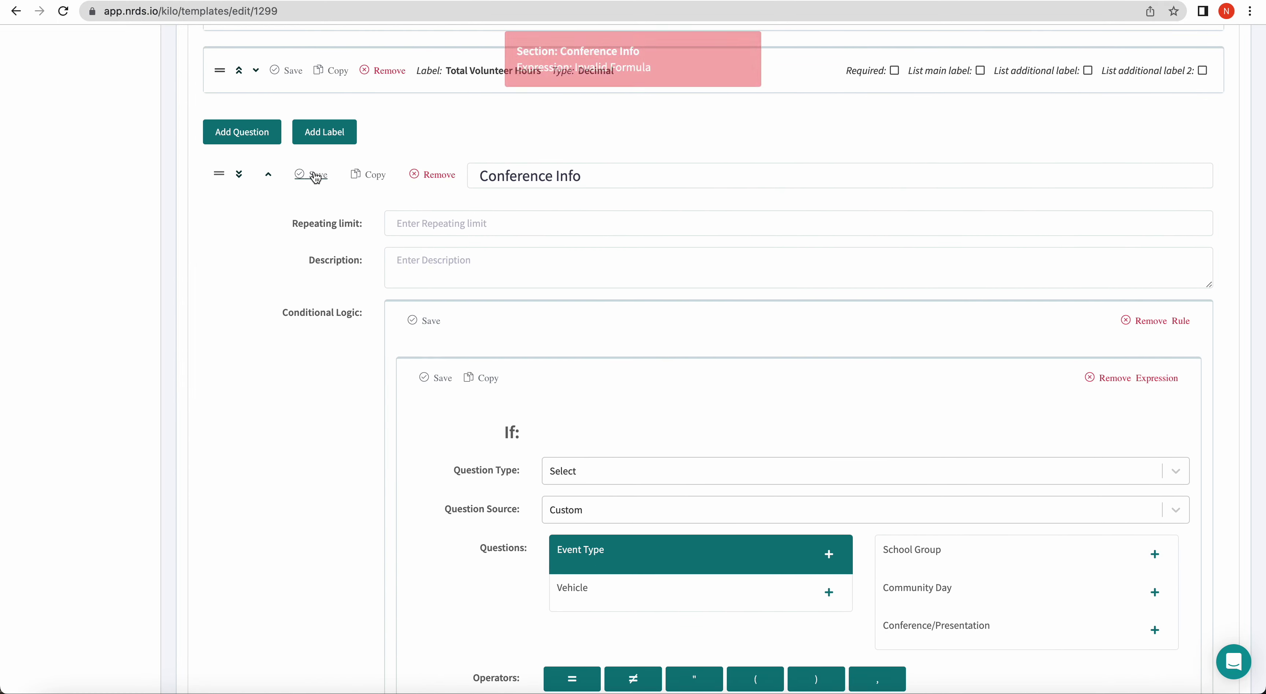
{"action": "scroll", "coordinate": [643, 480], "scroll_direction": "down", "scroll_amount": 5}
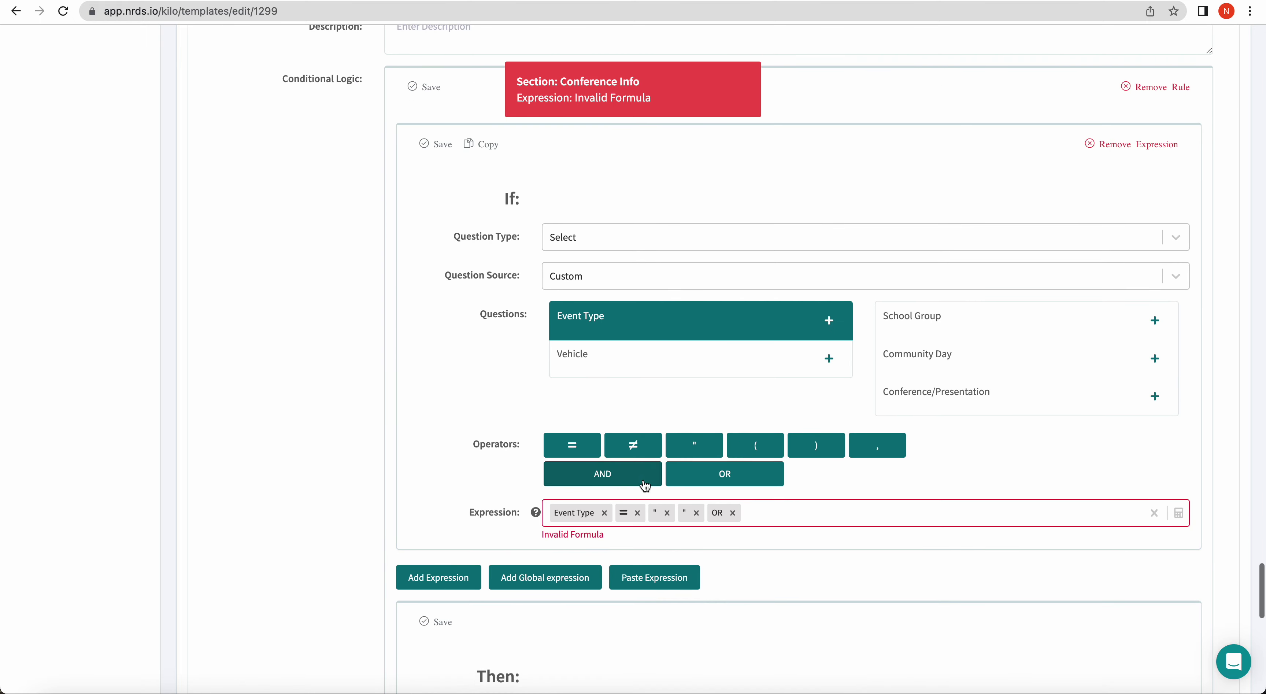
{"action": "left_click", "coordinate": [732, 490]}
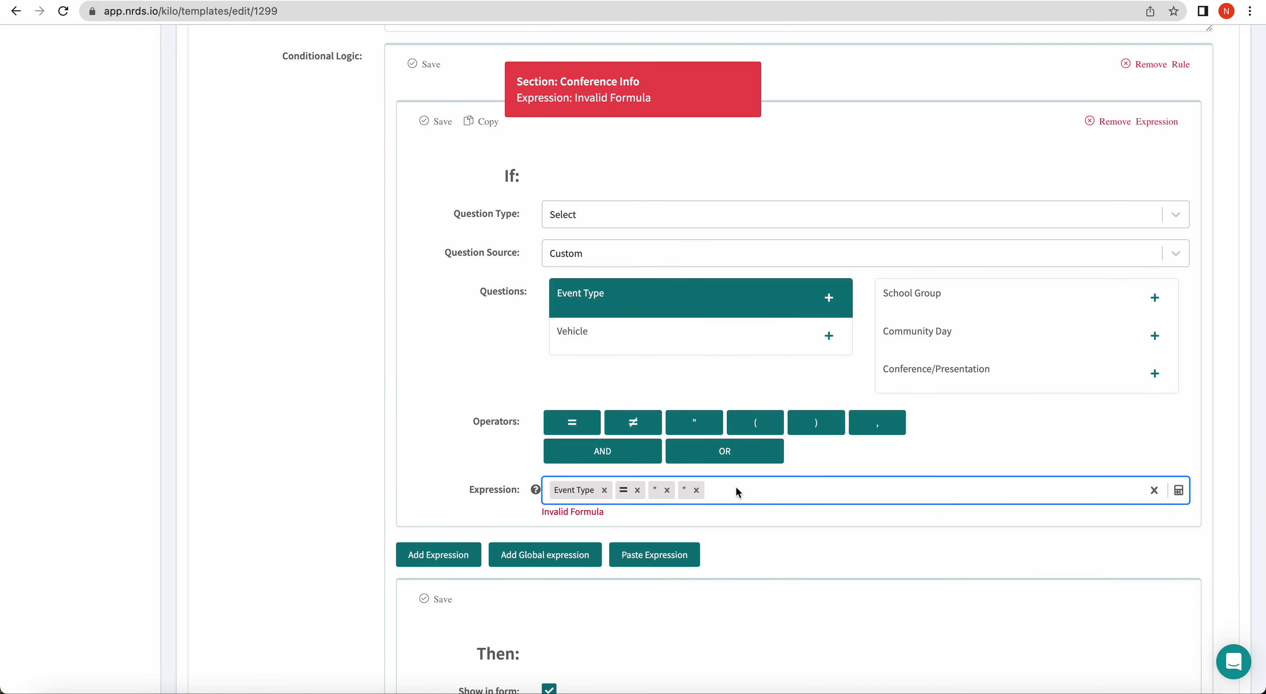
{"action": "left_click", "coordinate": [696, 489]}
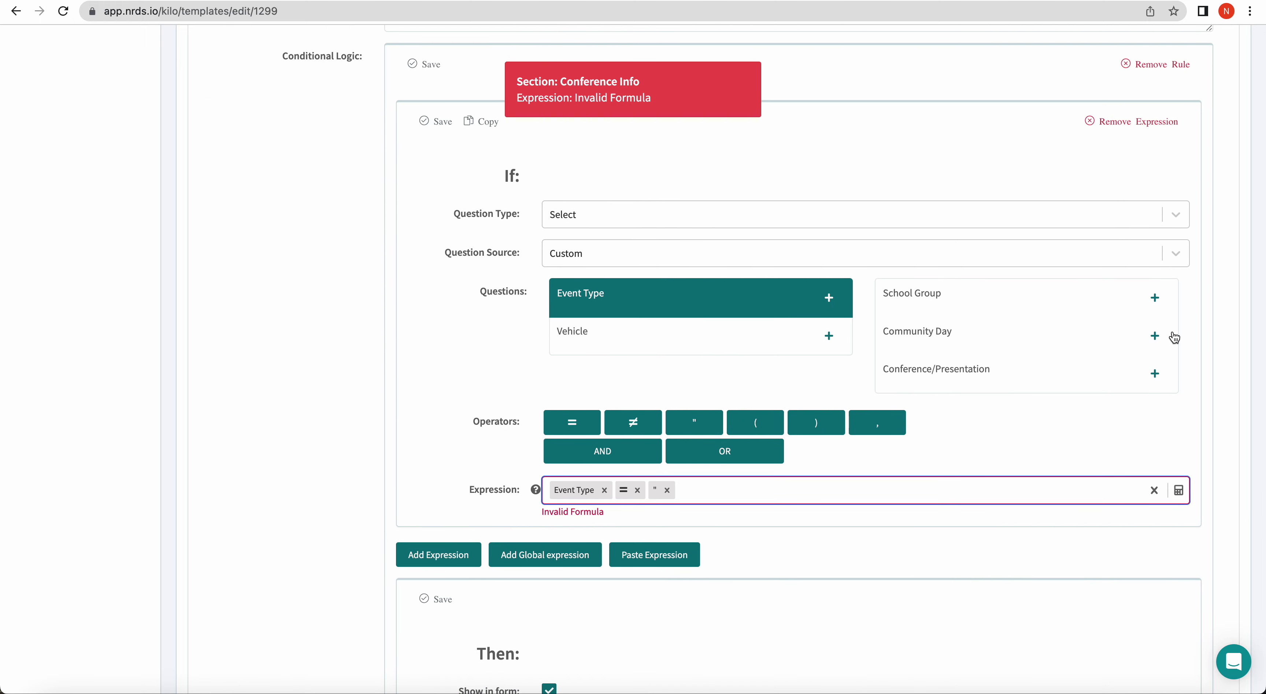
{"action": "left_click", "coordinate": [666, 490]}
{"action": "left_click", "coordinate": [1155, 374]}
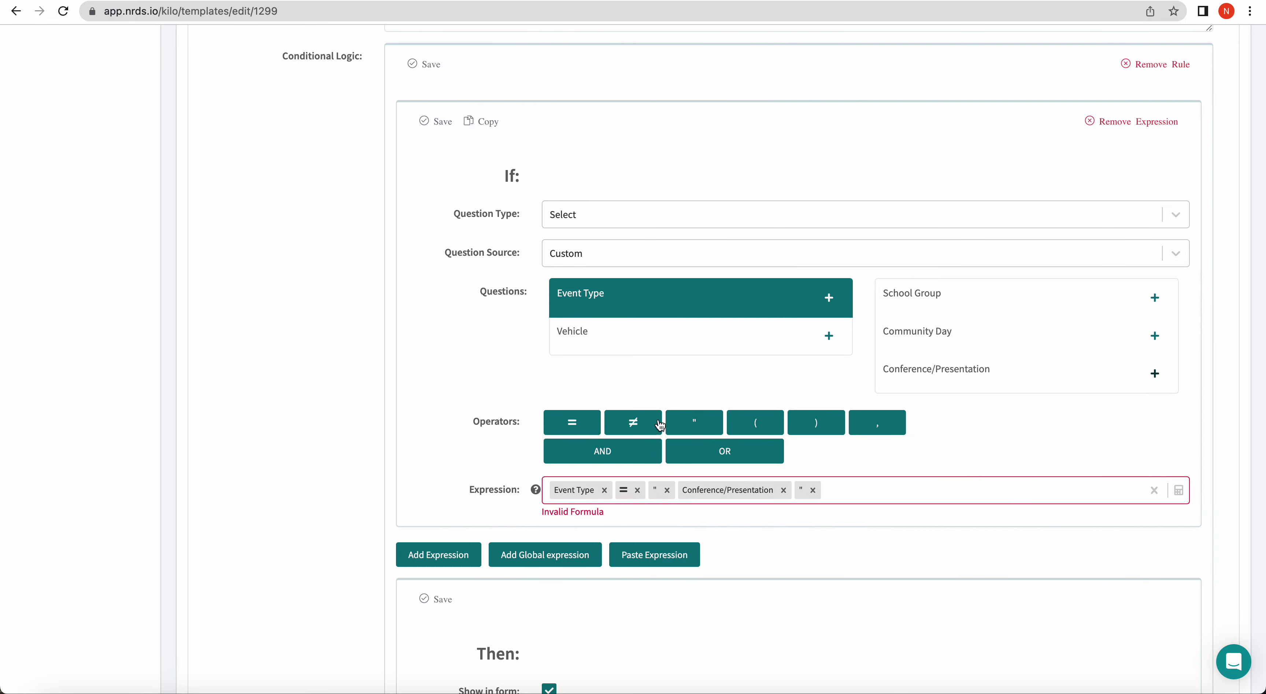
{"action": "scroll", "coordinate": [813, 593], "scroll_direction": "down", "scroll_amount": 5}
{"action": "scroll", "coordinate": [492, 599], "scroll_direction": "down", "scroll_amount": 3}
{"action": "scroll", "coordinate": [389, 491], "scroll_direction": "up", "scroll_amount": 15}
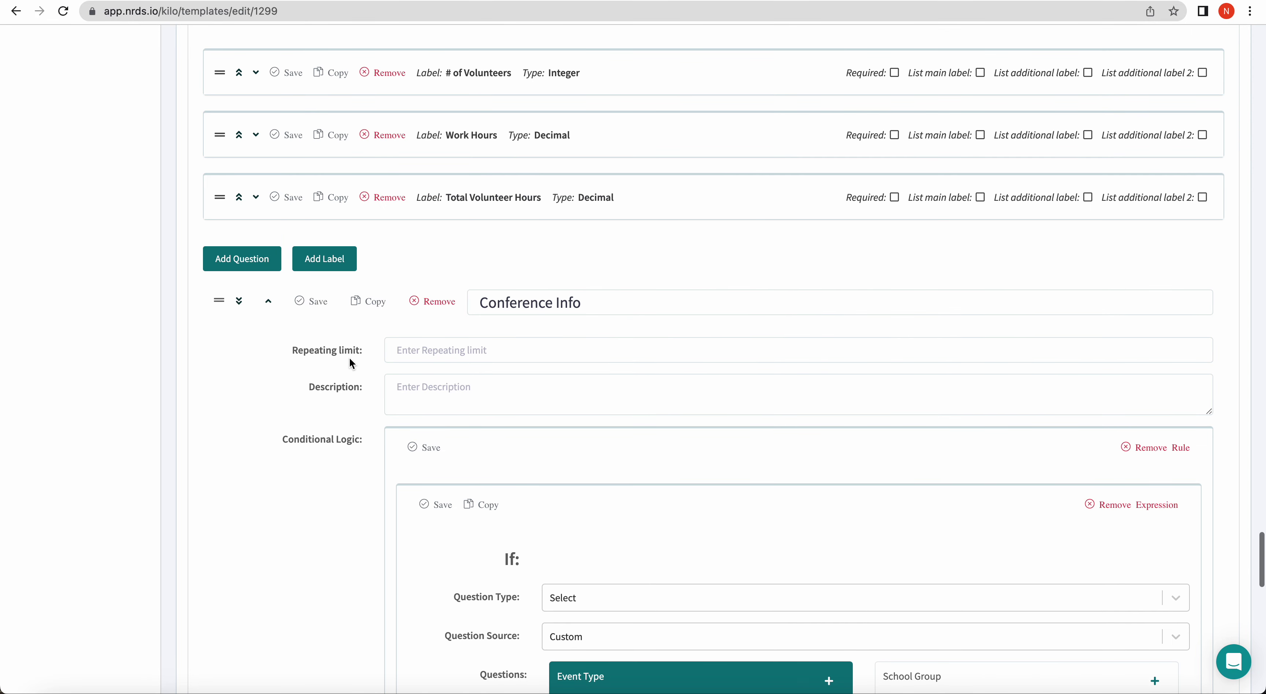
Step: Save the corrected section successfully and collapse Conference Info
{"action": "left_click", "coordinate": [317, 300]}
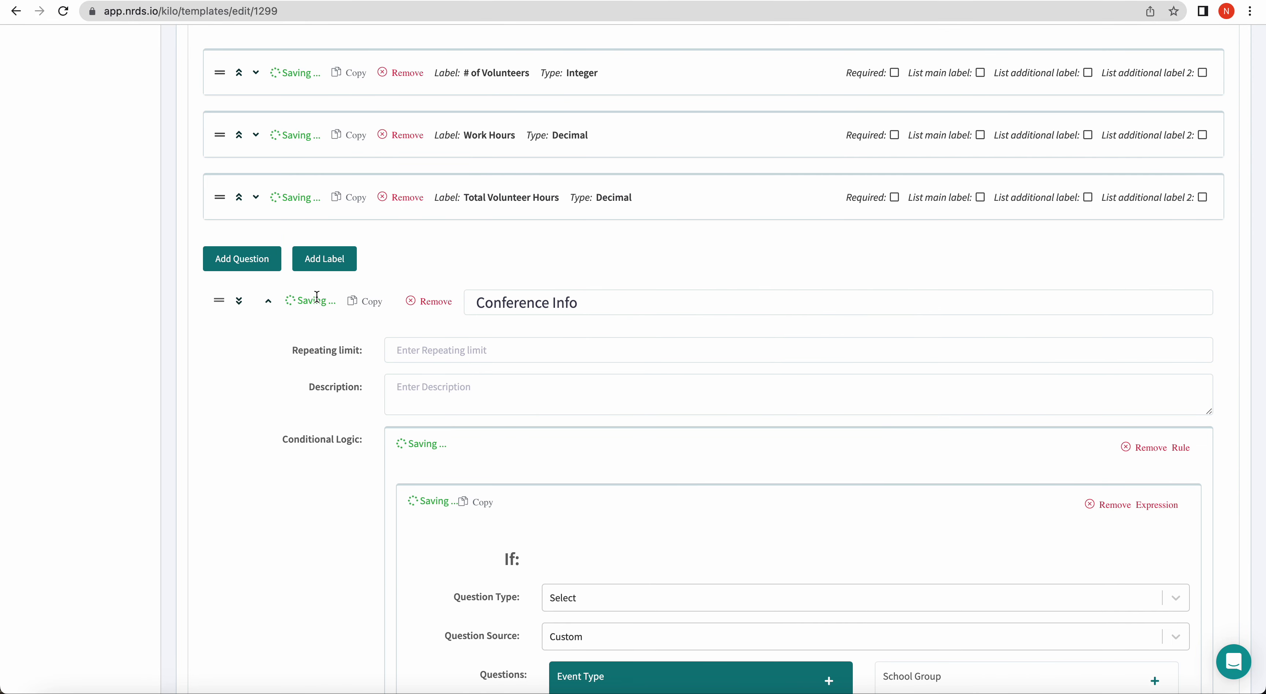
{"action": "left_click", "coordinate": [273, 303]}
{"action": "scroll", "coordinate": [275, 309], "scroll_direction": "up", "scroll_amount": 7}
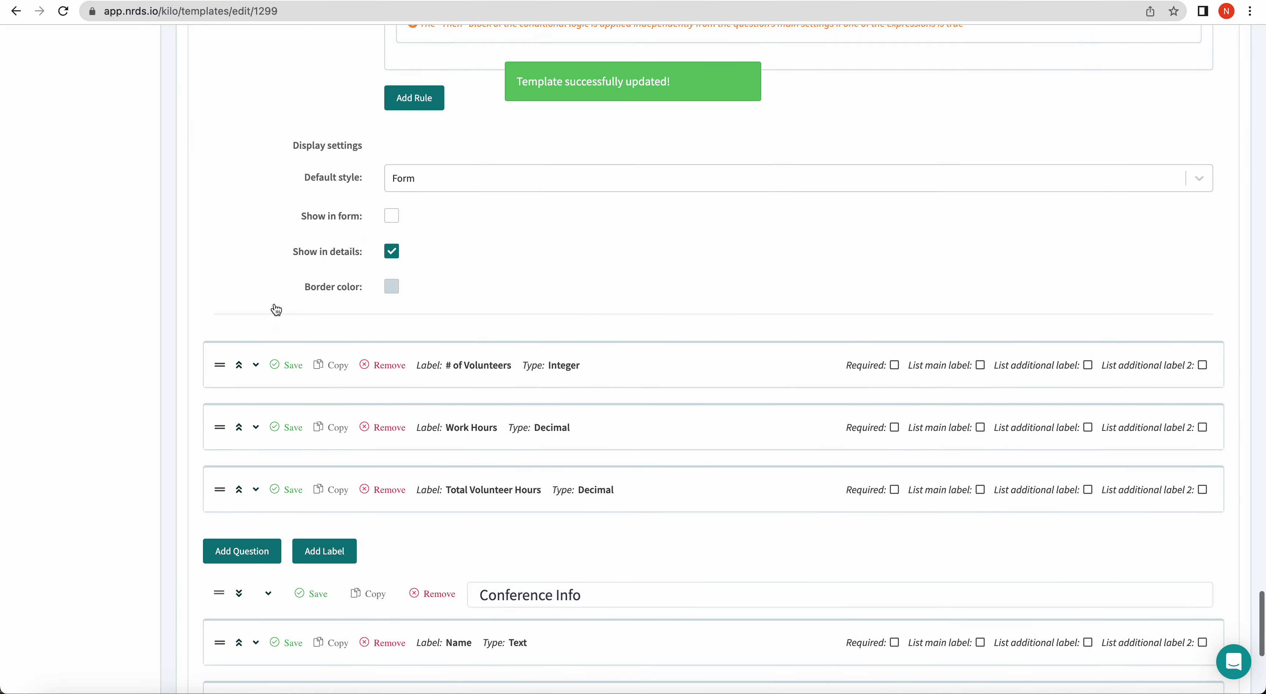
{"action": "scroll", "coordinate": [292, 553], "scroll_direction": "down", "scroll_amount": 2}
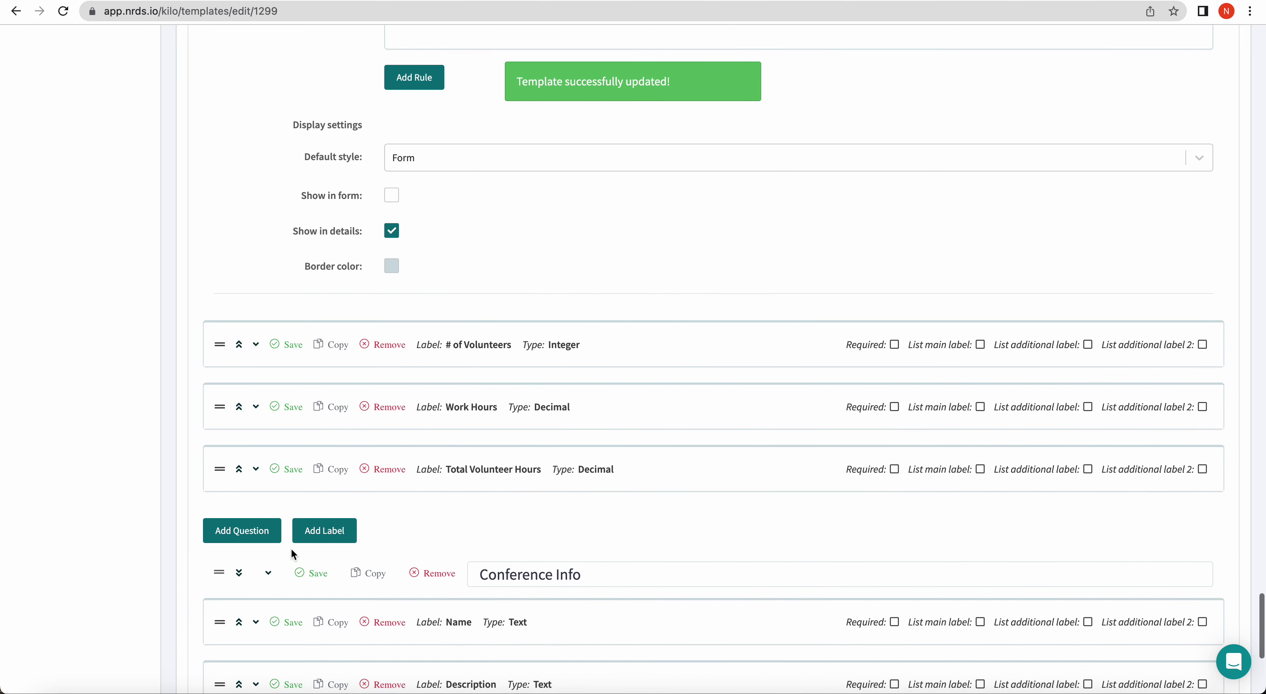
Step: Add a conditional logic rule to the Total Volunteer Hours question
{"action": "left_click", "coordinate": [256, 470]}
{"action": "scroll", "coordinate": [599, 470], "scroll_direction": "down", "scroll_amount": 5}
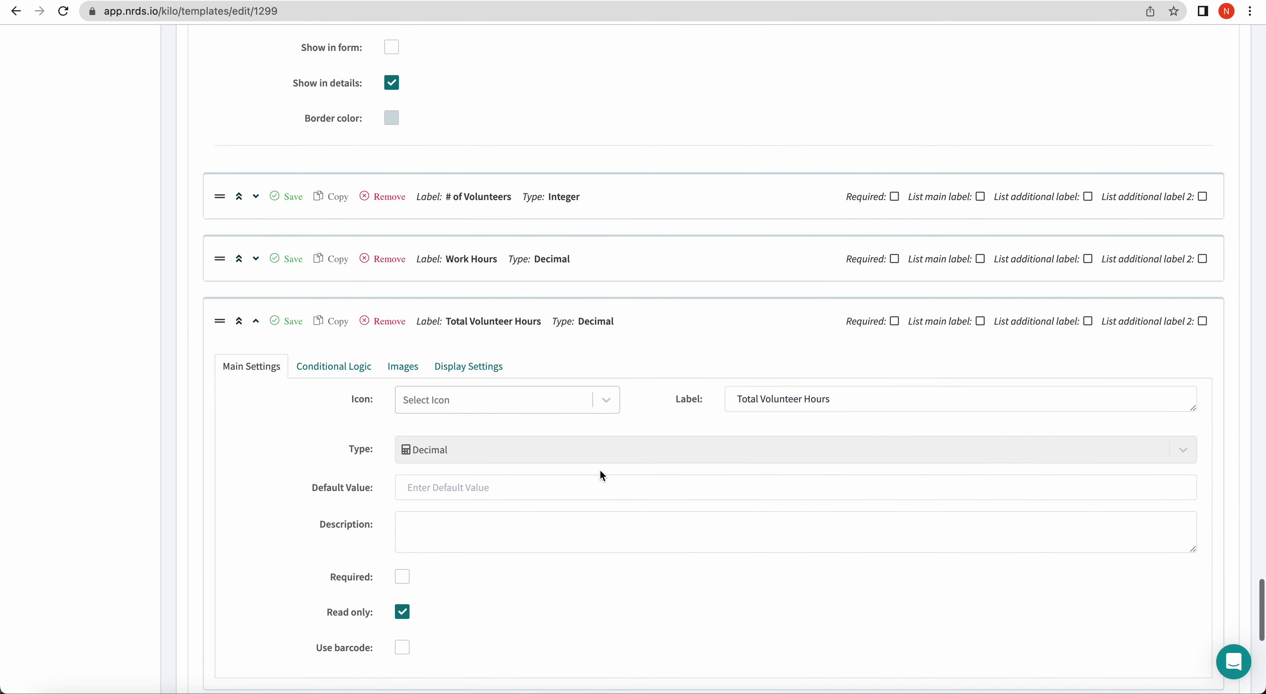
{"action": "left_click", "coordinate": [337, 266]}
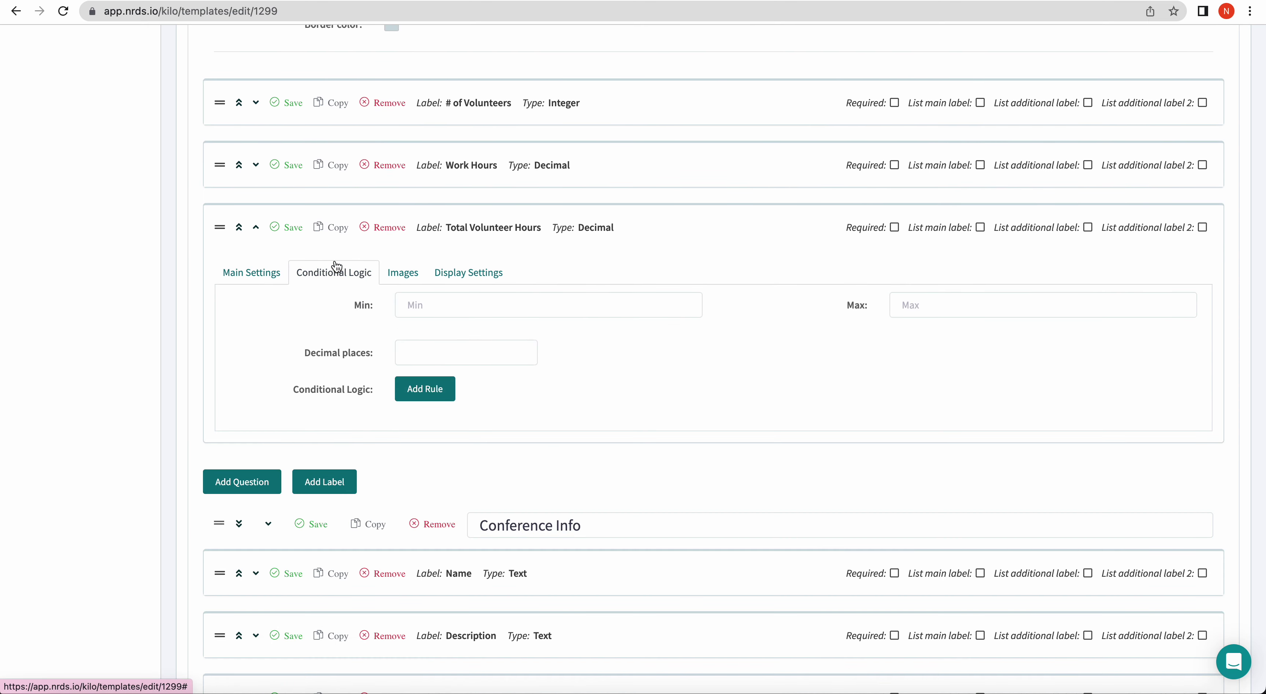
{"action": "left_click", "coordinate": [428, 379]}
{"action": "scroll", "coordinate": [430, 382], "scroll_direction": "down", "scroll_amount": 3}
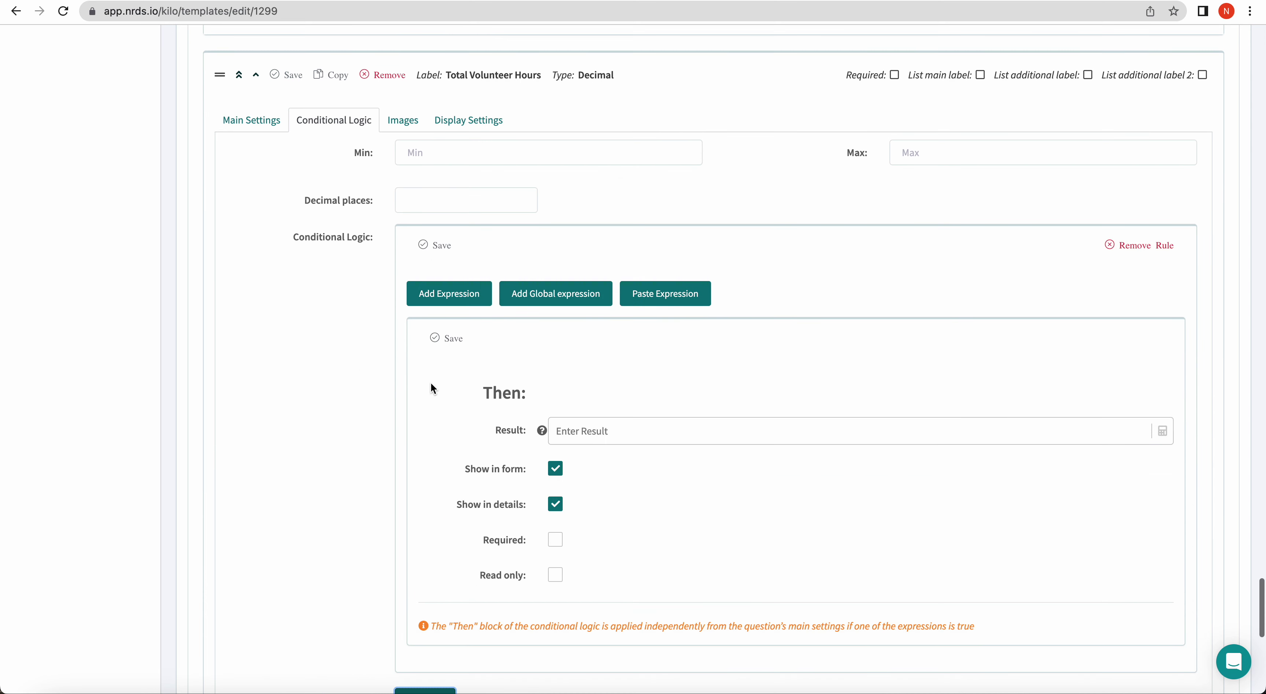
Step: Set the rule's result to # of Volunteers × Work Hours and make the question read-only
{"action": "left_click", "coordinate": [594, 430]}
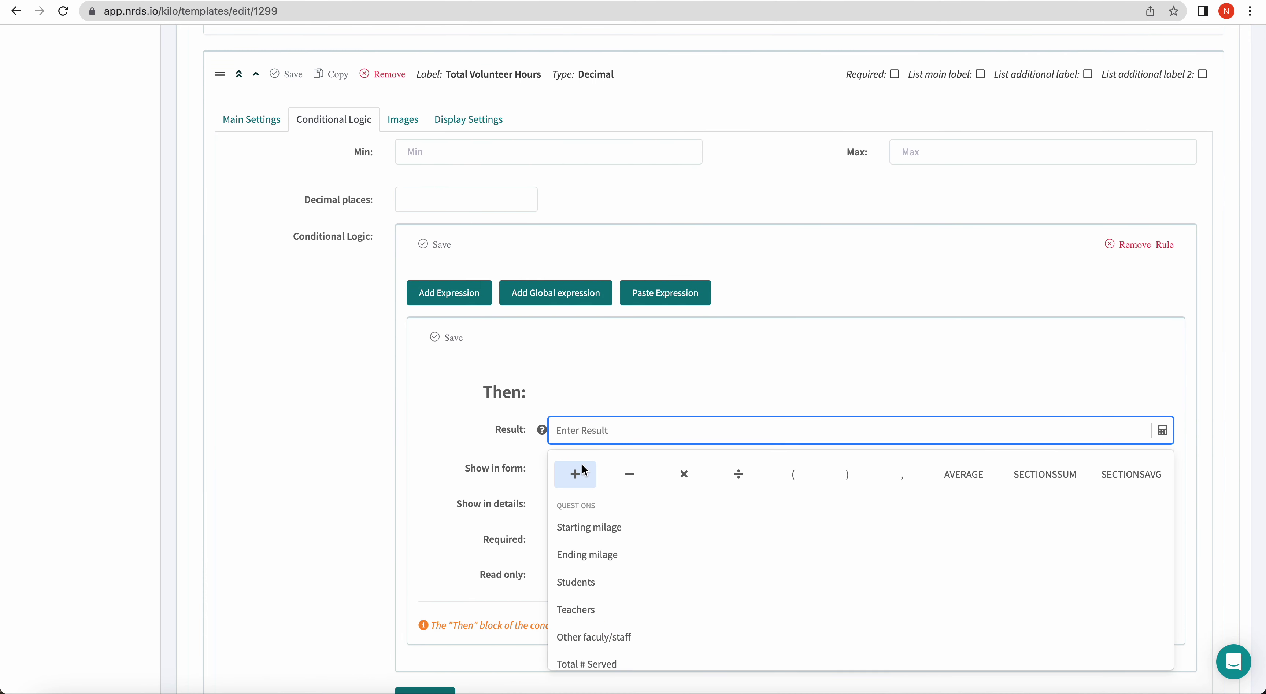
{"action": "scroll", "coordinate": [591, 509], "scroll_direction": "down", "scroll_amount": 1}
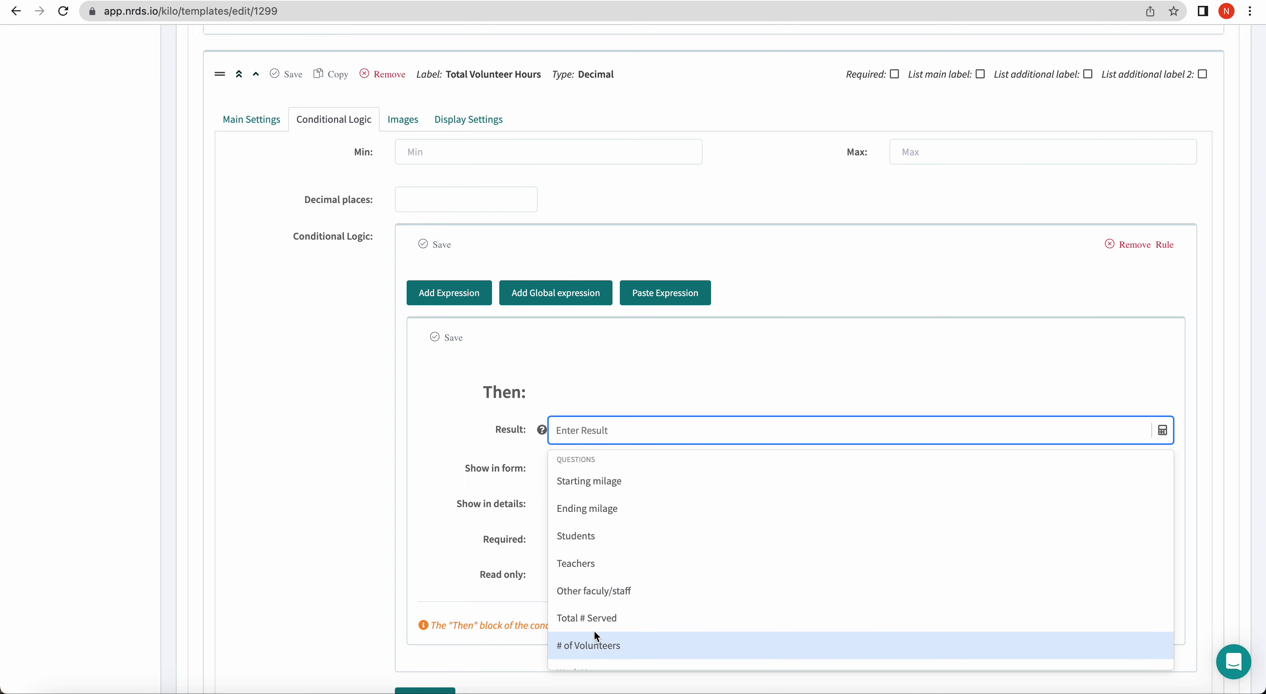
{"action": "left_click", "coordinate": [596, 640]}
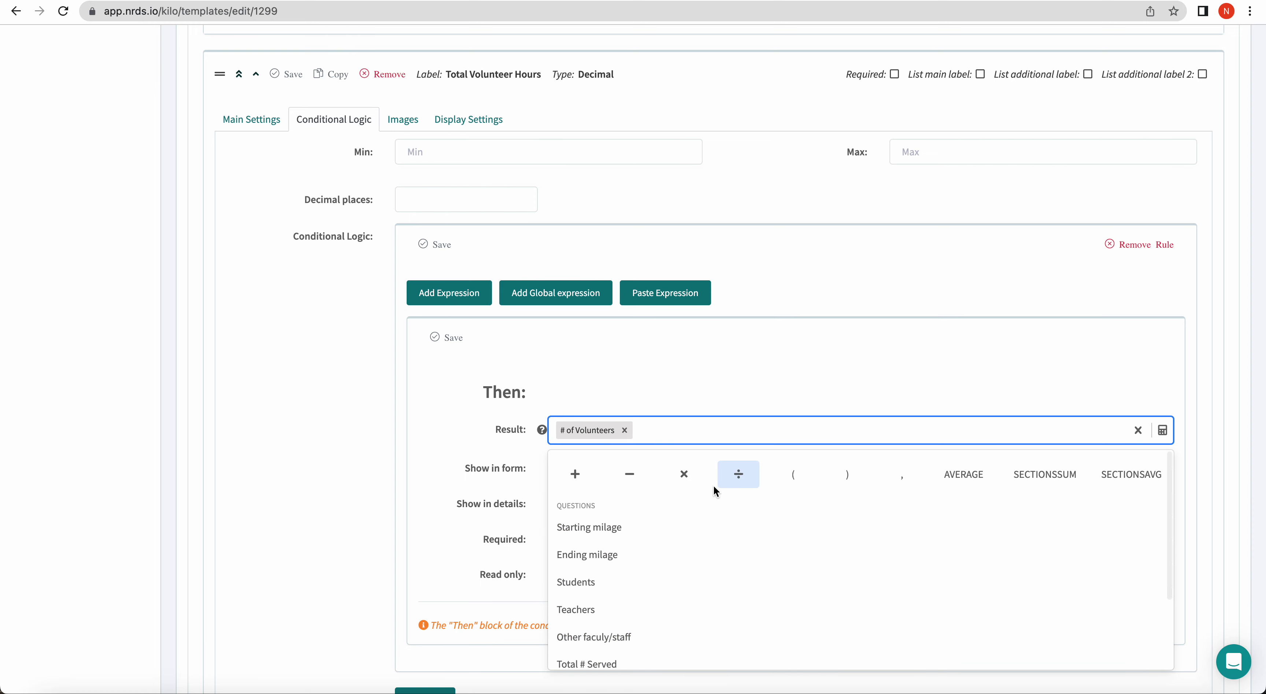
{"action": "left_click", "coordinate": [714, 486]}
{"action": "scroll", "coordinate": [654, 597], "scroll_direction": "down", "scroll_amount": 2}
{"action": "left_click", "coordinate": [613, 622]}
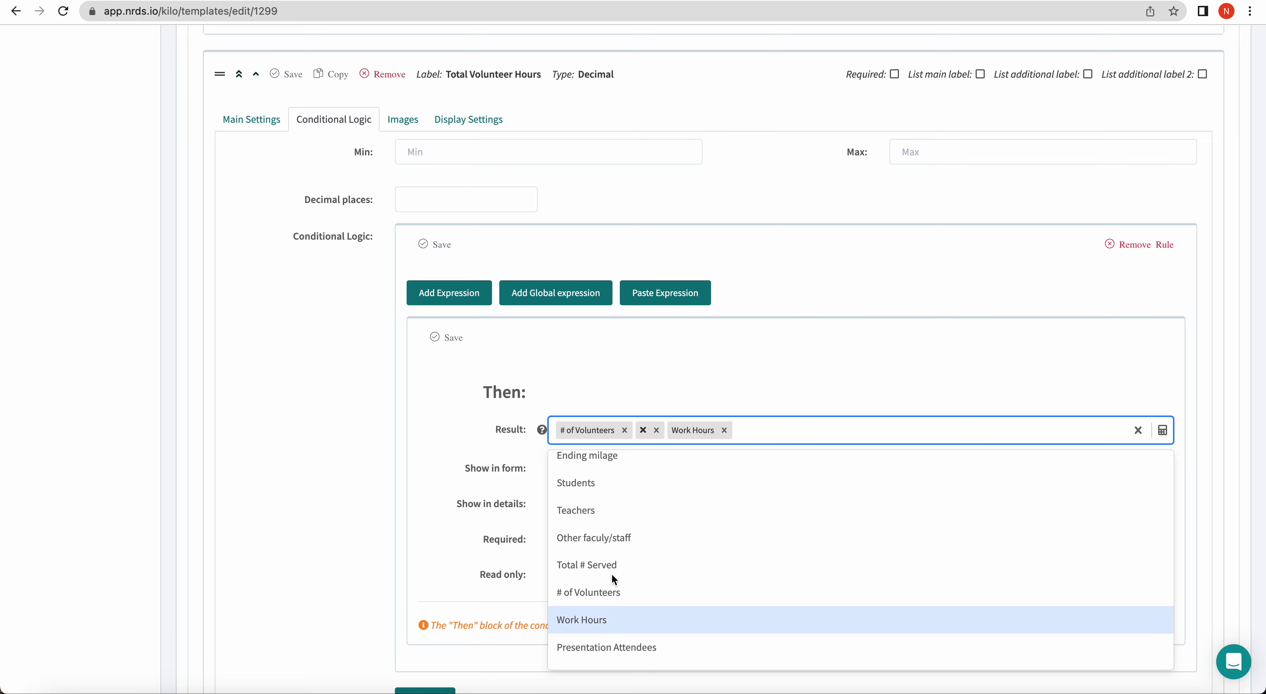
{"action": "left_click", "coordinate": [638, 366]}
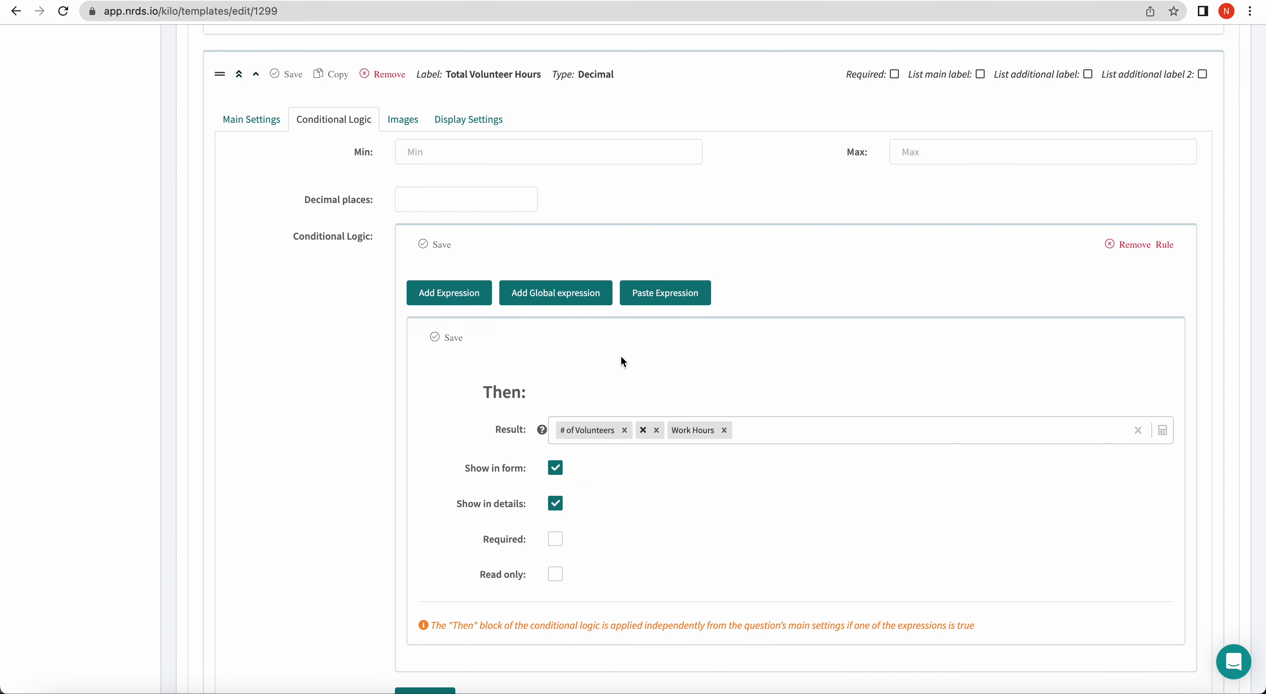
{"action": "scroll", "coordinate": [636, 456], "scroll_direction": "down", "scroll_amount": 2}
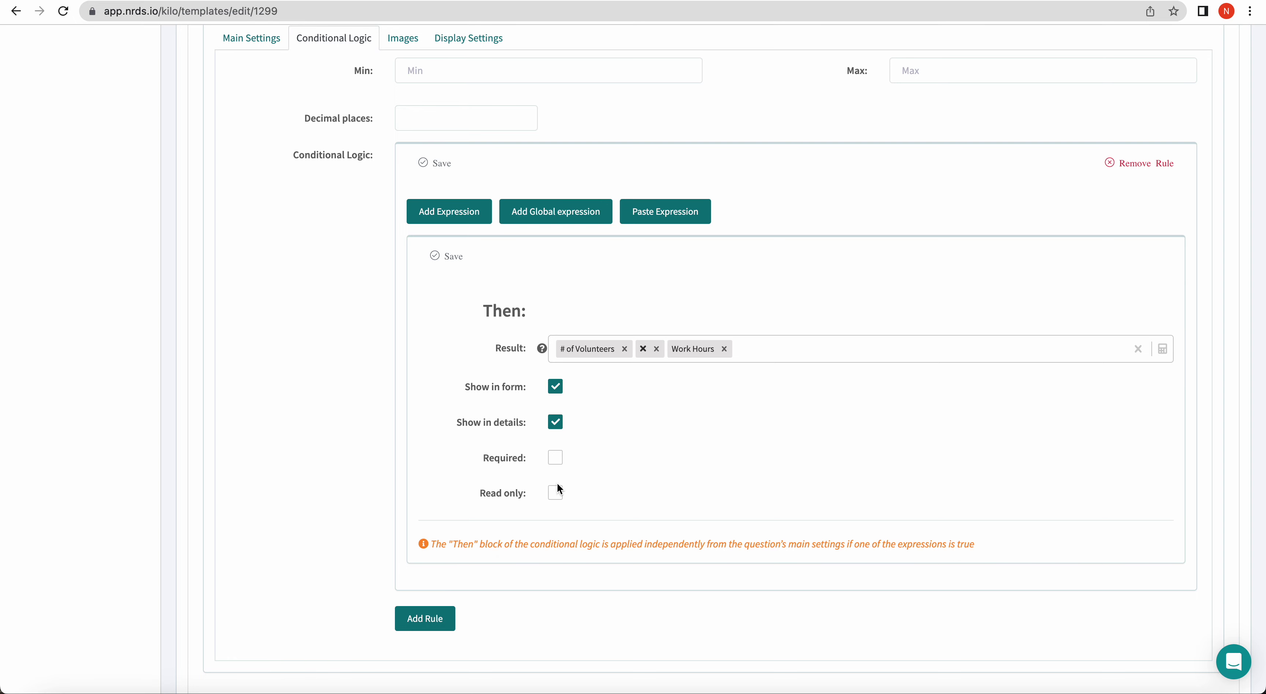
{"action": "left_click", "coordinate": [557, 495]}
{"action": "scroll", "coordinate": [572, 338], "scroll_direction": "up", "scroll_amount": 10}
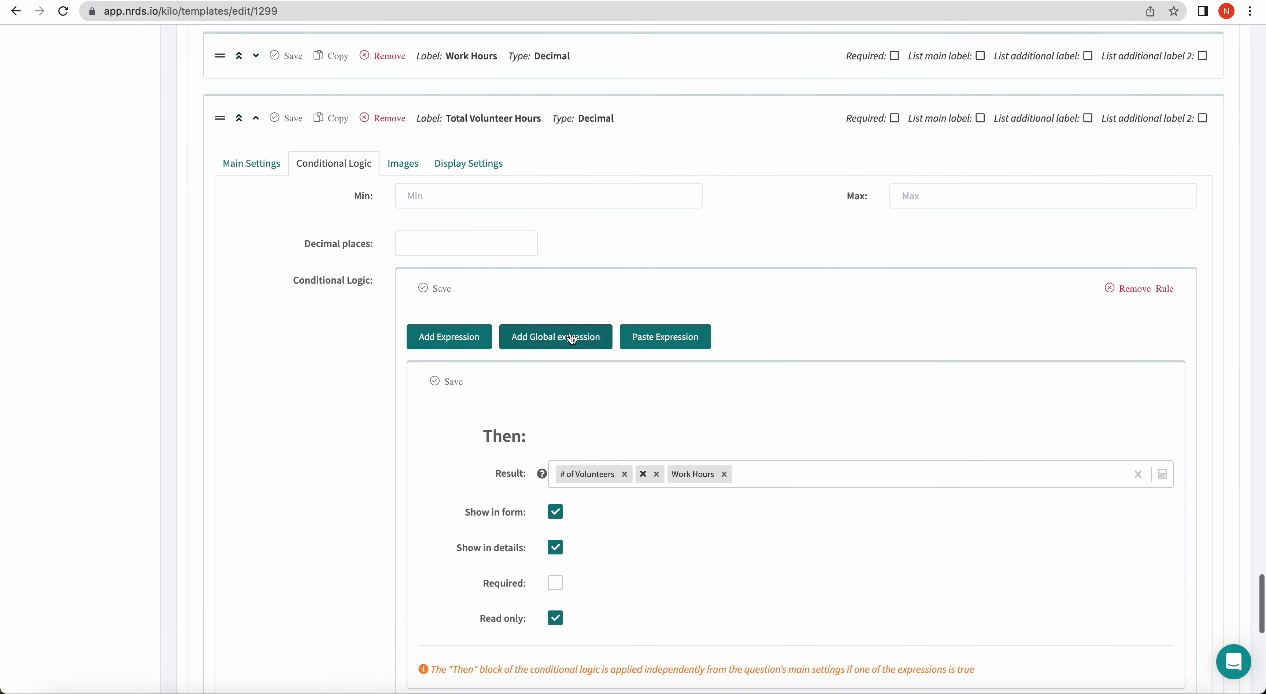
{"action": "scroll", "coordinate": [569, 331], "scroll_direction": "up", "scroll_amount": 15}
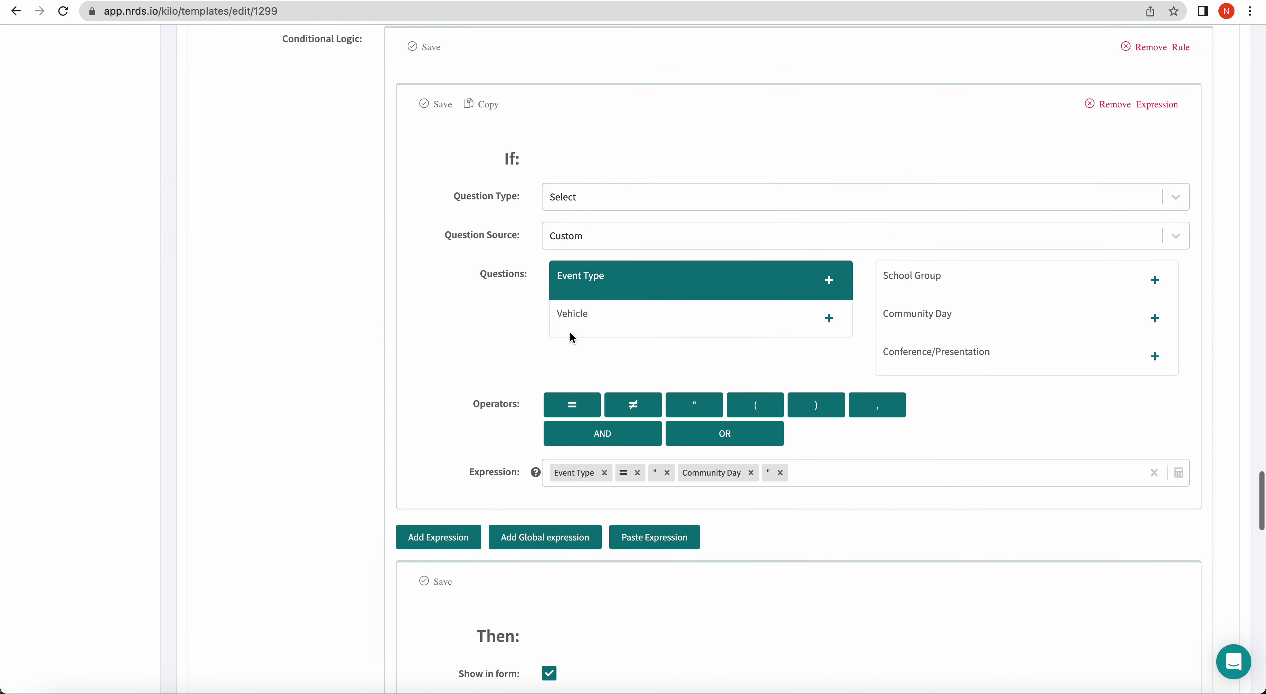
Step: Collapse Volunteers and add a new conditional logic rule to Total # Served
{"action": "left_click", "coordinate": [268, 350]}
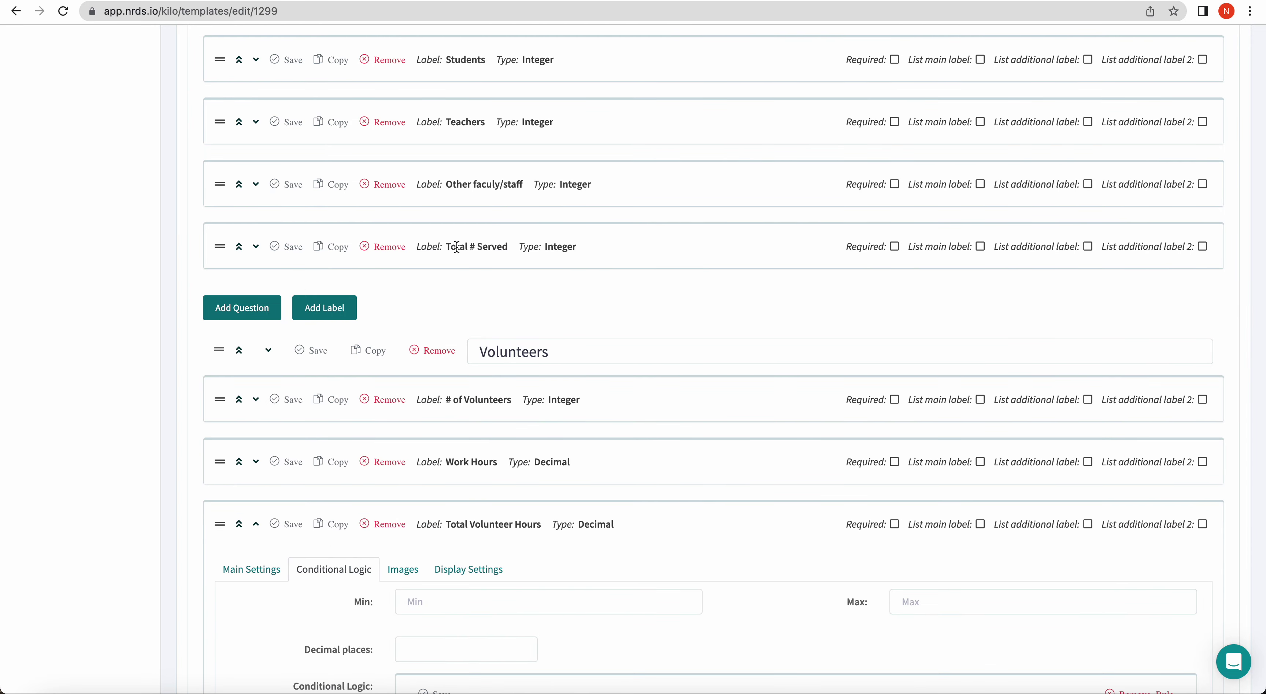
{"action": "left_click", "coordinate": [256, 247]}
{"action": "scroll", "coordinate": [465, 366], "scroll_direction": "down", "scroll_amount": 2}
{"action": "left_click", "coordinate": [346, 246]}
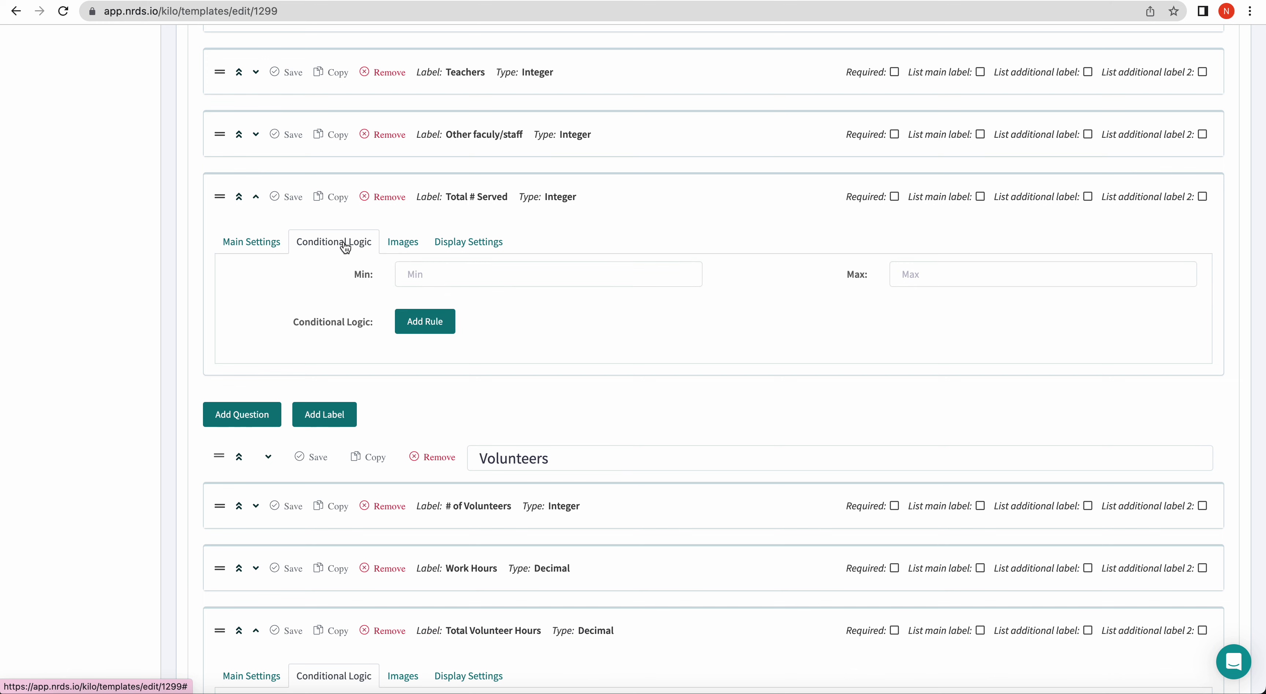
{"action": "left_click", "coordinate": [426, 322]}
{"action": "scroll", "coordinate": [558, 466], "scroll_direction": "down", "scroll_amount": 4}
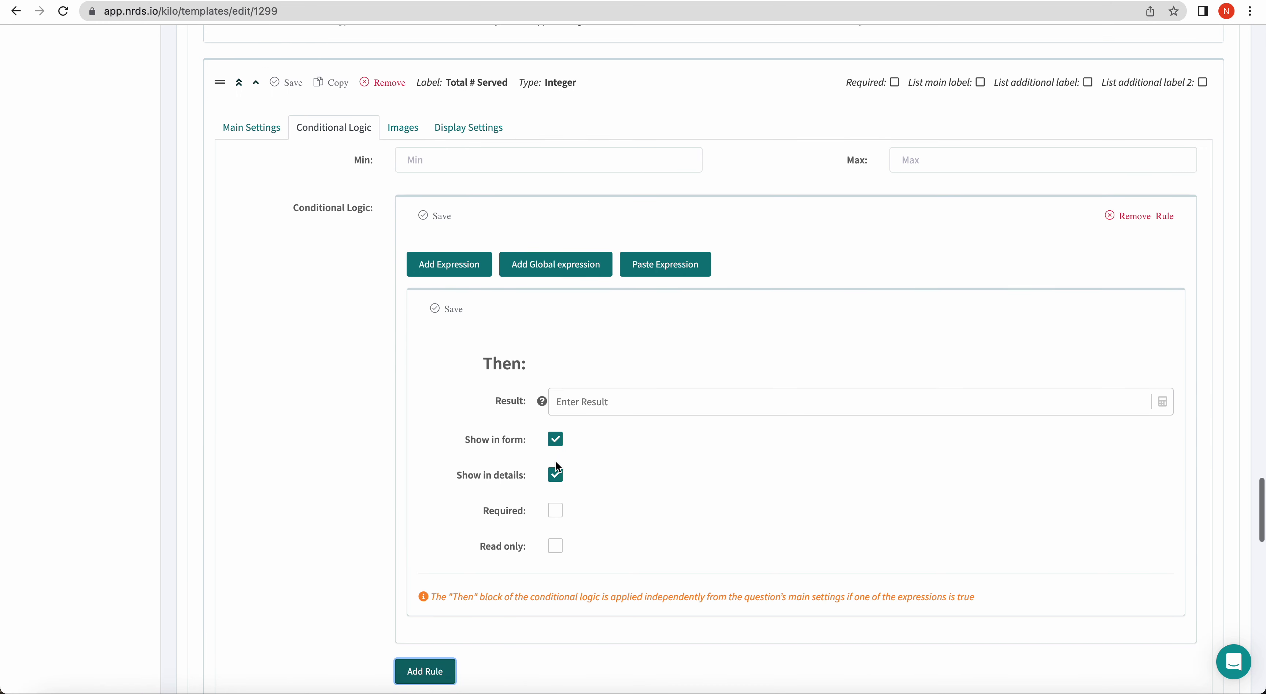
Step: Set the rule's result to Students + Teachers + Other faculy/staff
{"action": "left_click", "coordinate": [565, 407]}
{"action": "scroll", "coordinate": [592, 570], "scroll_direction": "down", "scroll_amount": 1}
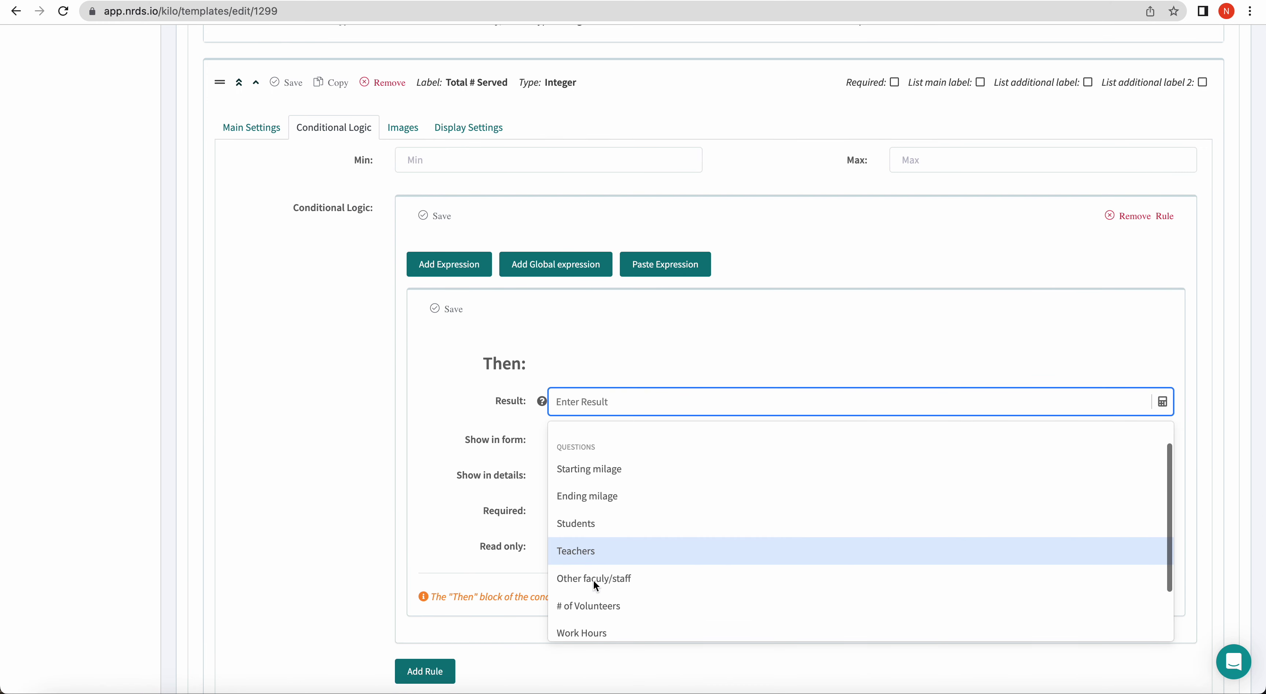
{"action": "left_click", "coordinate": [582, 525]}
{"action": "left_click", "coordinate": [574, 445]}
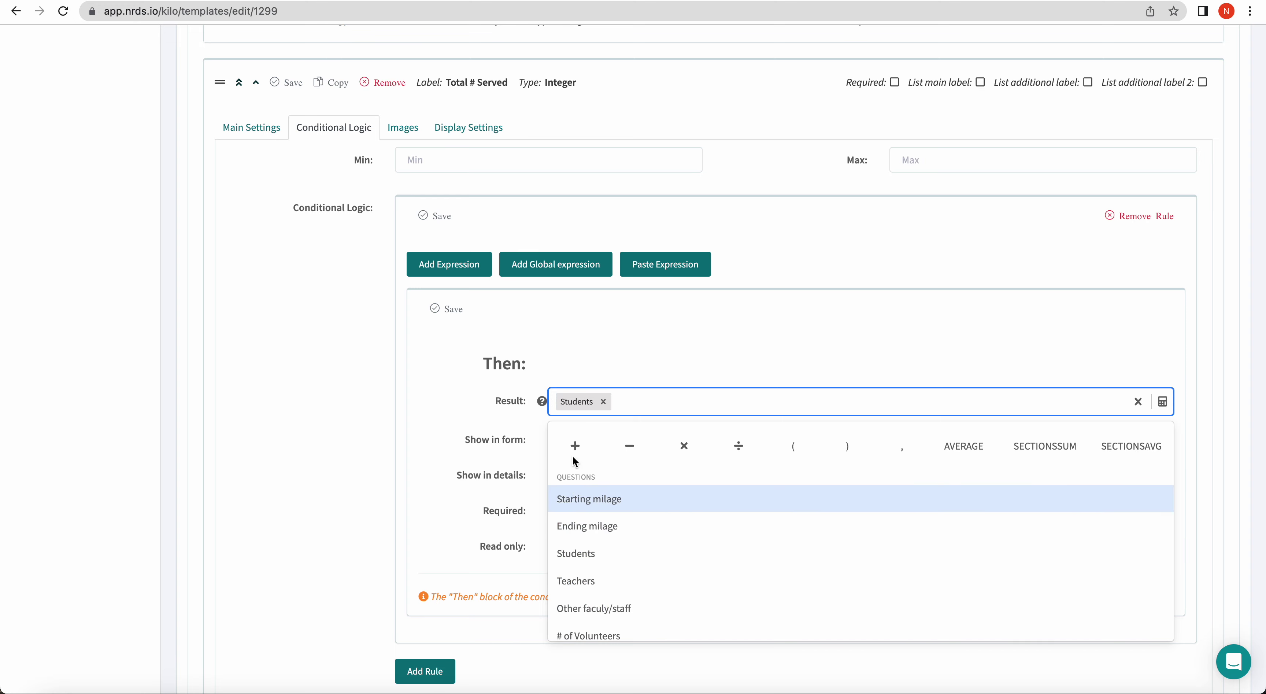
{"action": "left_click", "coordinate": [580, 580]}
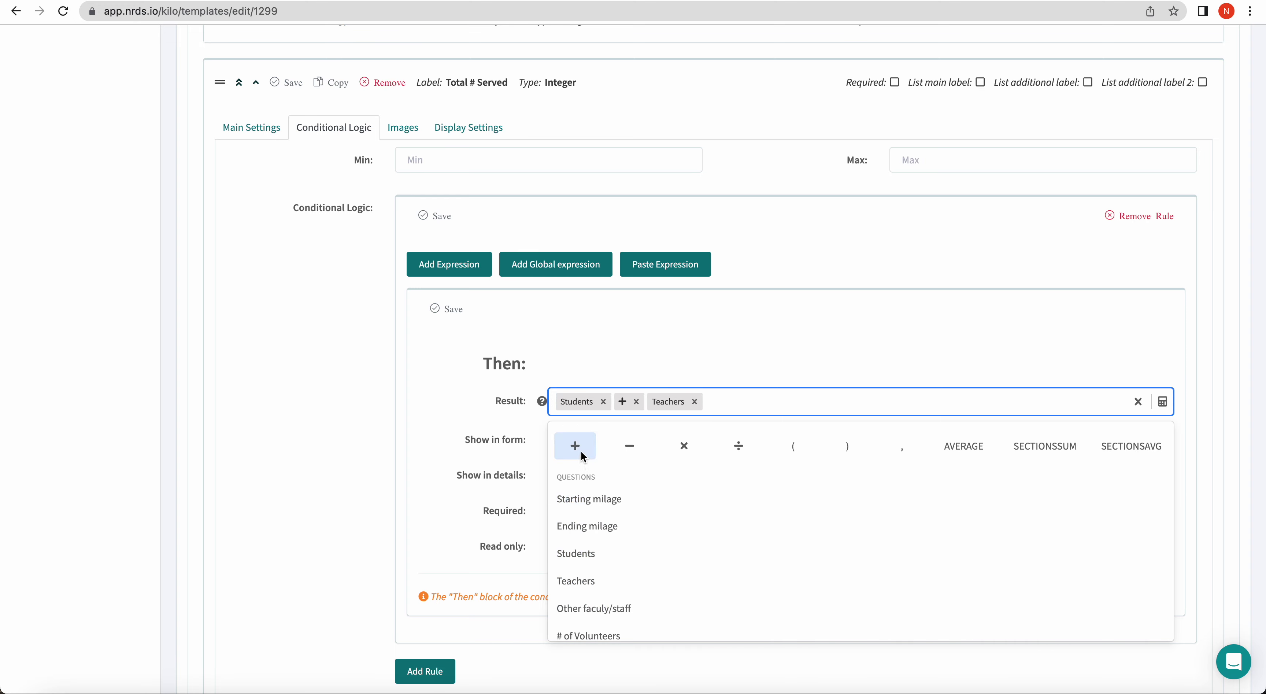
{"action": "left_click", "coordinate": [576, 447]}
{"action": "left_click", "coordinate": [584, 609]}
{"action": "left_click", "coordinate": [579, 339]}
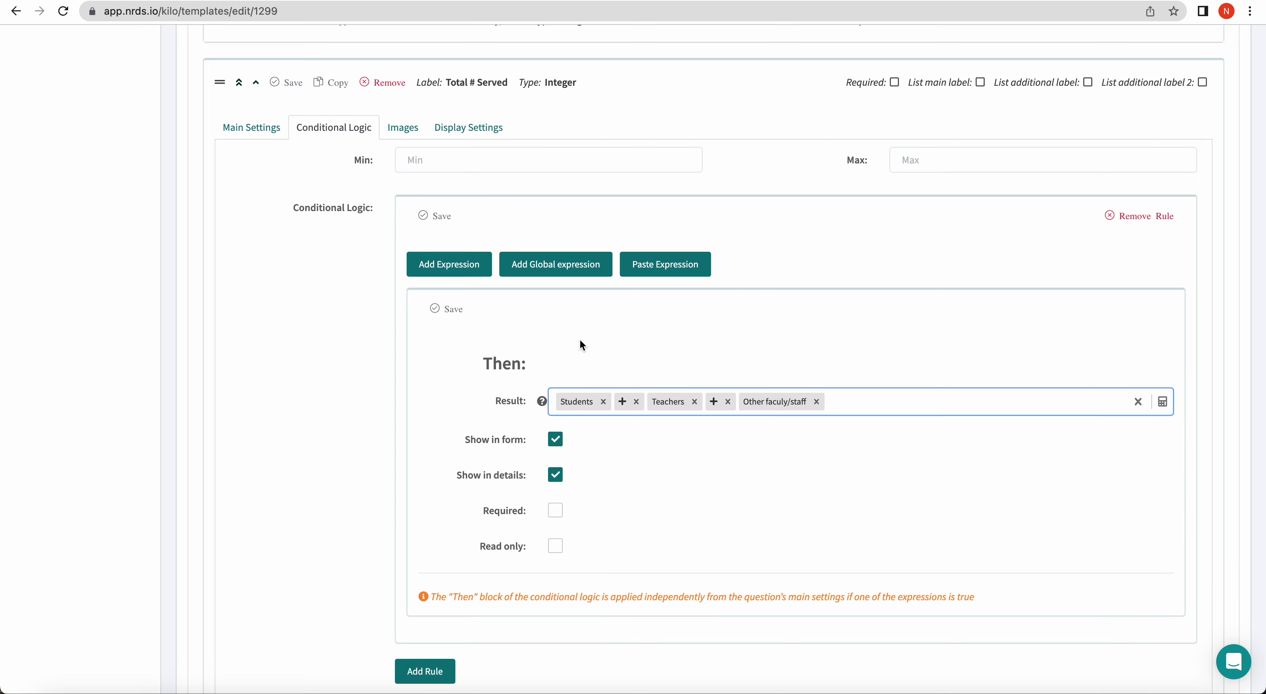
Step: Make Total # Served read-only and save the template
{"action": "left_click", "coordinate": [555, 546]}
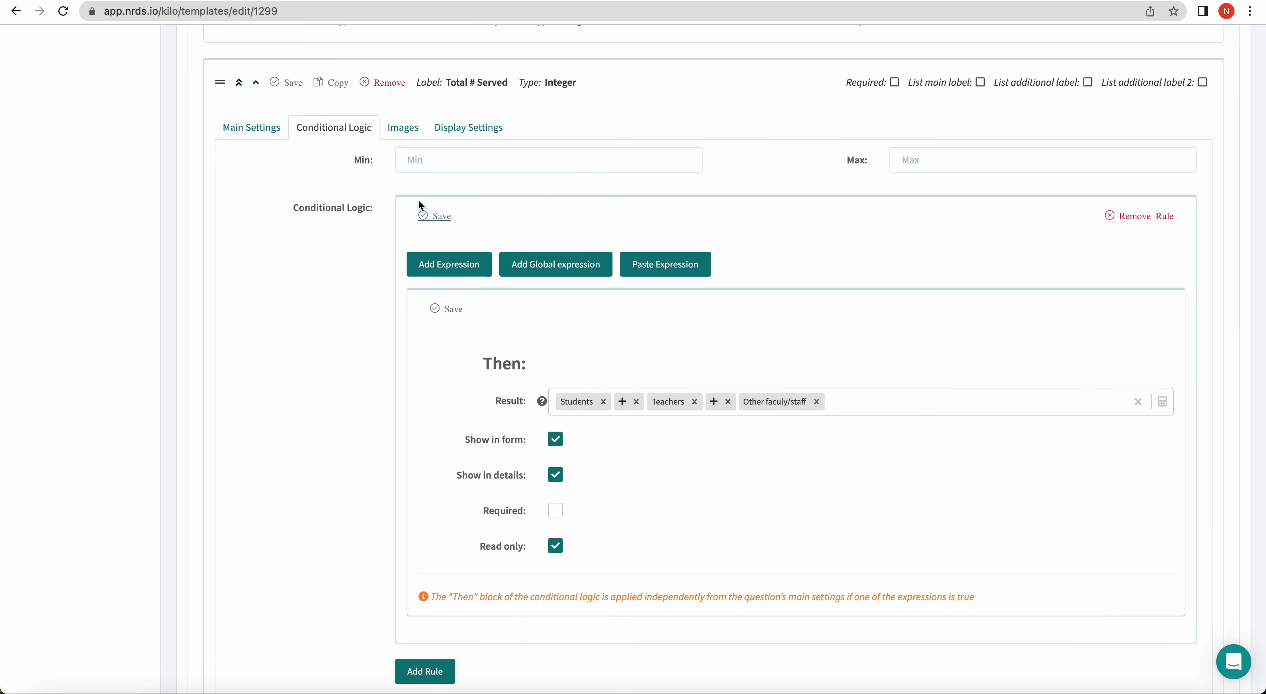
{"action": "scroll", "coordinate": [418, 199], "scroll_direction": "up", "scroll_amount": 2}
{"action": "left_click", "coordinate": [275, 139]}
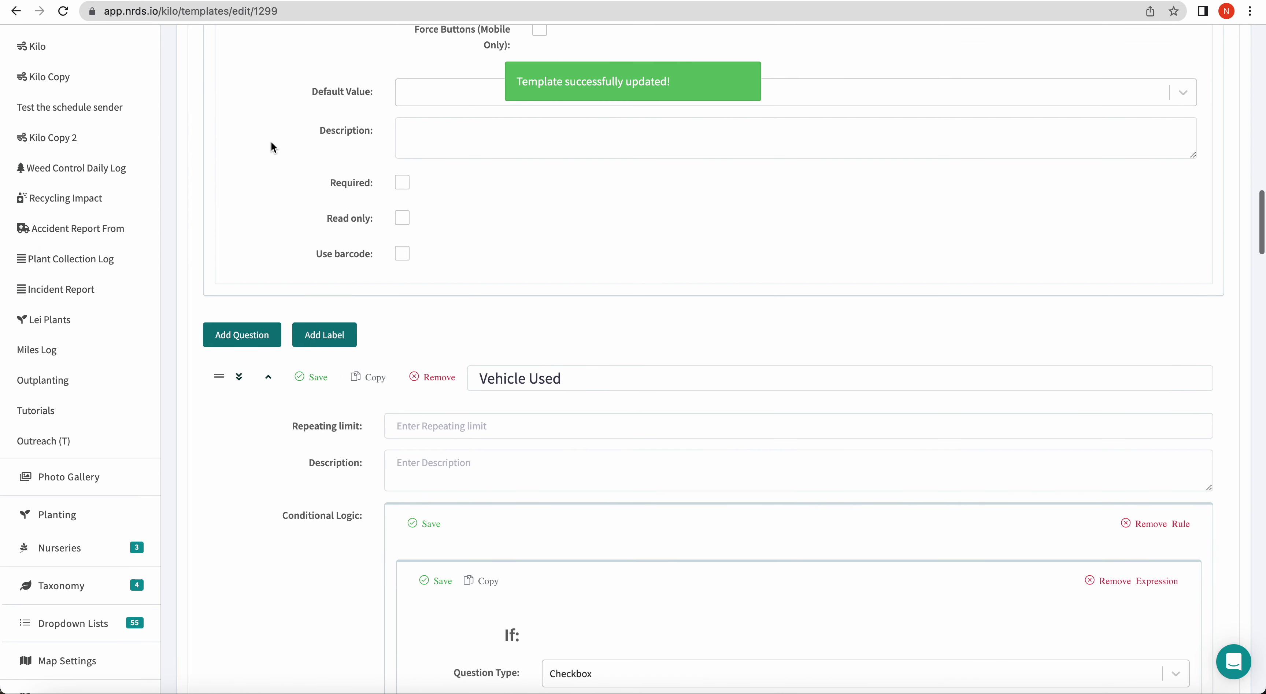
Step: Start a new Outreach (T) survey and tick, then untick, Vehicle Used? to check its section
{"action": "left_click", "coordinate": [44, 441]}
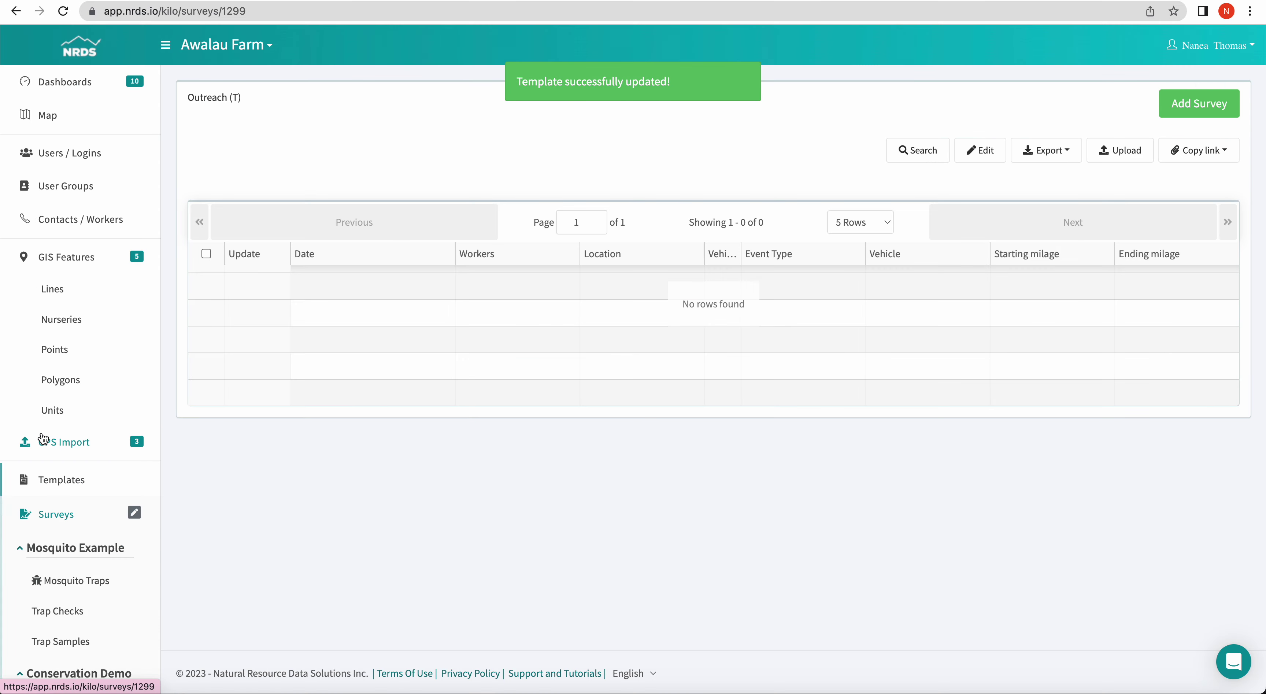
{"action": "left_click", "coordinate": [1191, 101]}
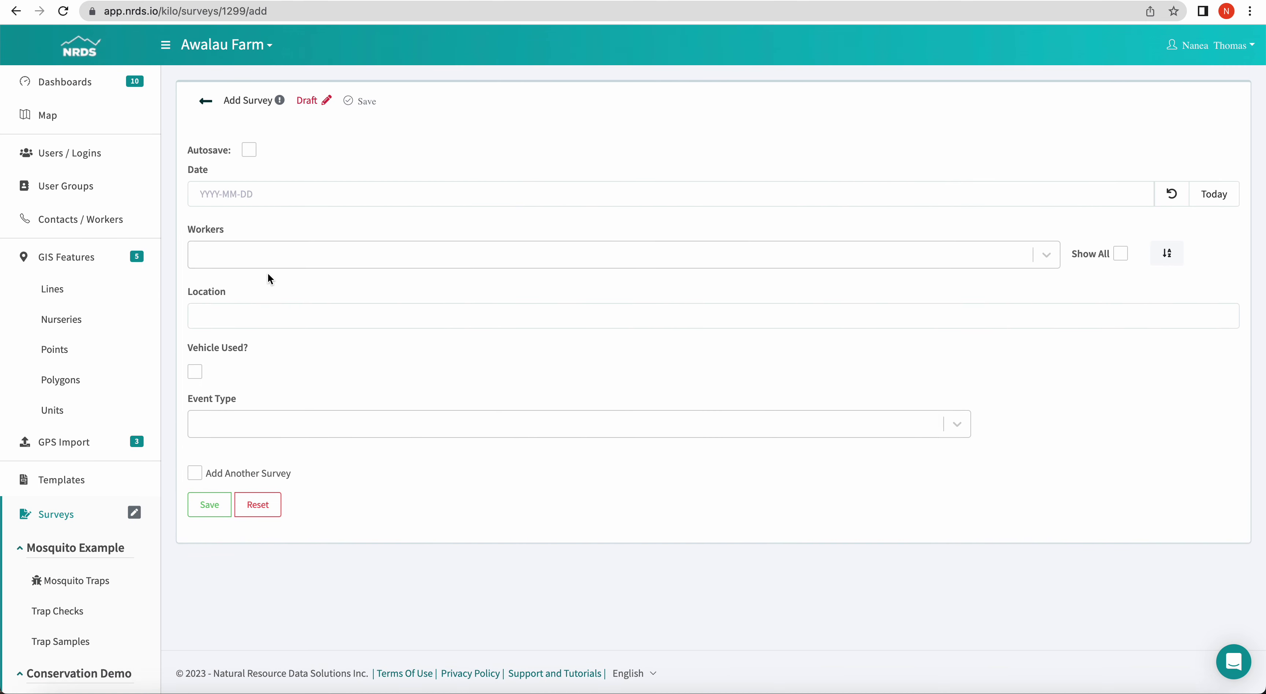
{"action": "left_click", "coordinate": [200, 379]}
{"action": "scroll", "coordinate": [407, 469], "scroll_direction": "down", "scroll_amount": 10}
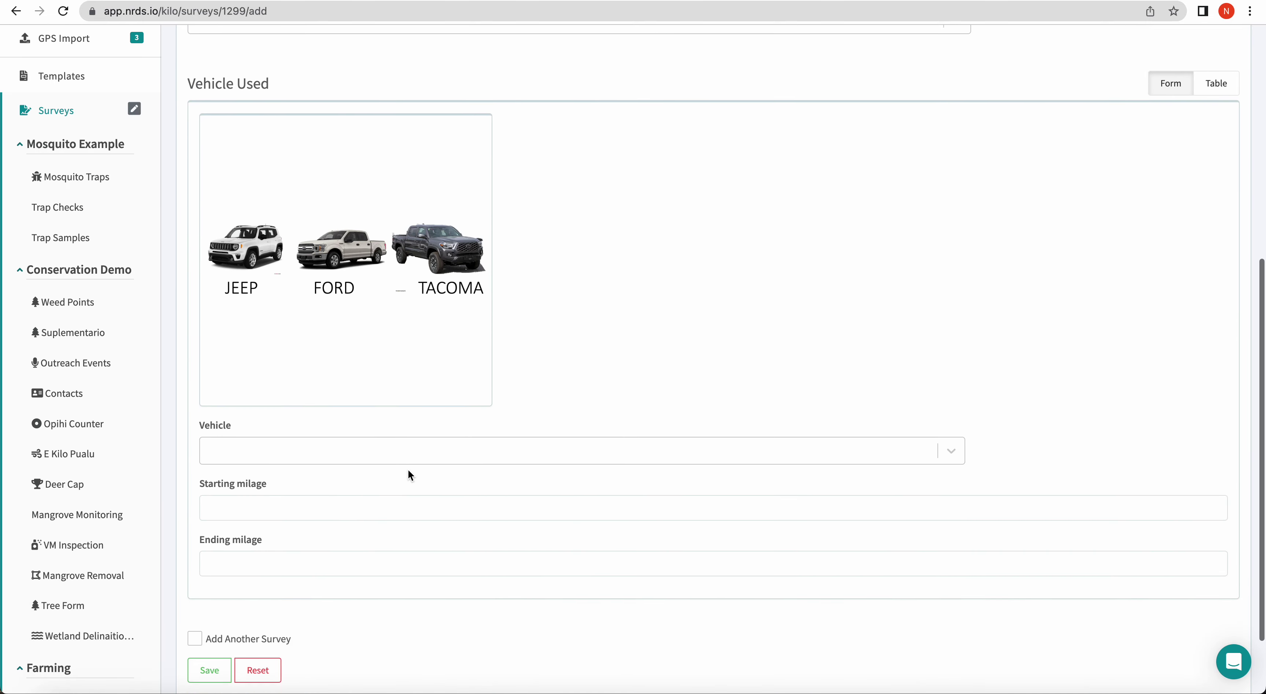
{"action": "scroll", "coordinate": [408, 469], "scroll_direction": "up", "scroll_amount": 3}
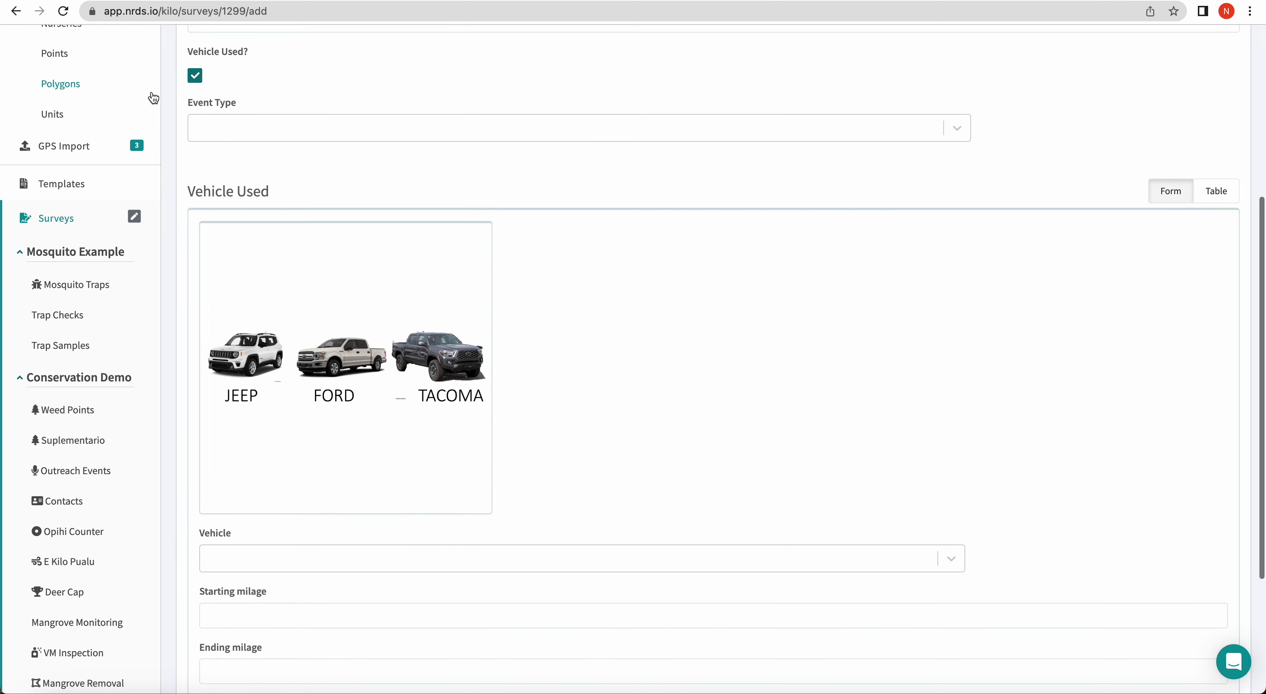
{"action": "left_click", "coordinate": [195, 75]}
{"action": "left_click", "coordinate": [304, 420]}
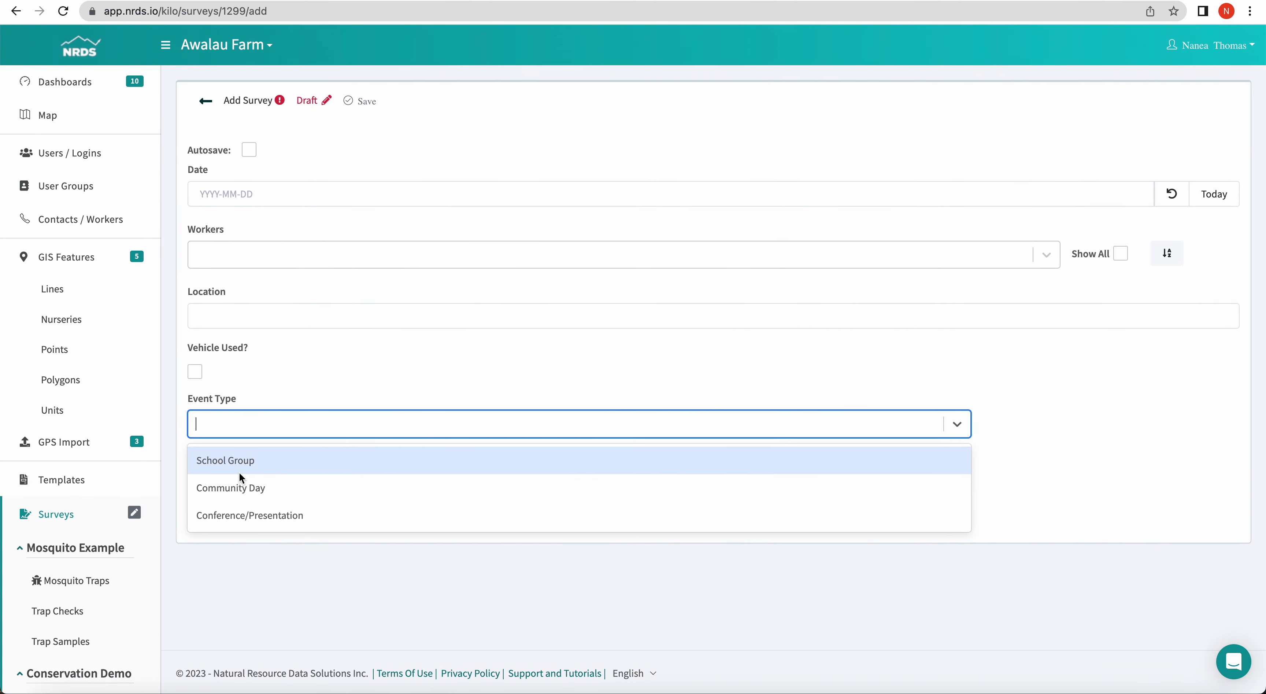
Step: Choose School Group and enter 2 students, 3 teachers and 5 other faculy/staff
{"action": "left_click", "coordinate": [268, 462]}
{"action": "scroll", "coordinate": [269, 461], "scroll_direction": "down", "scroll_amount": 3}
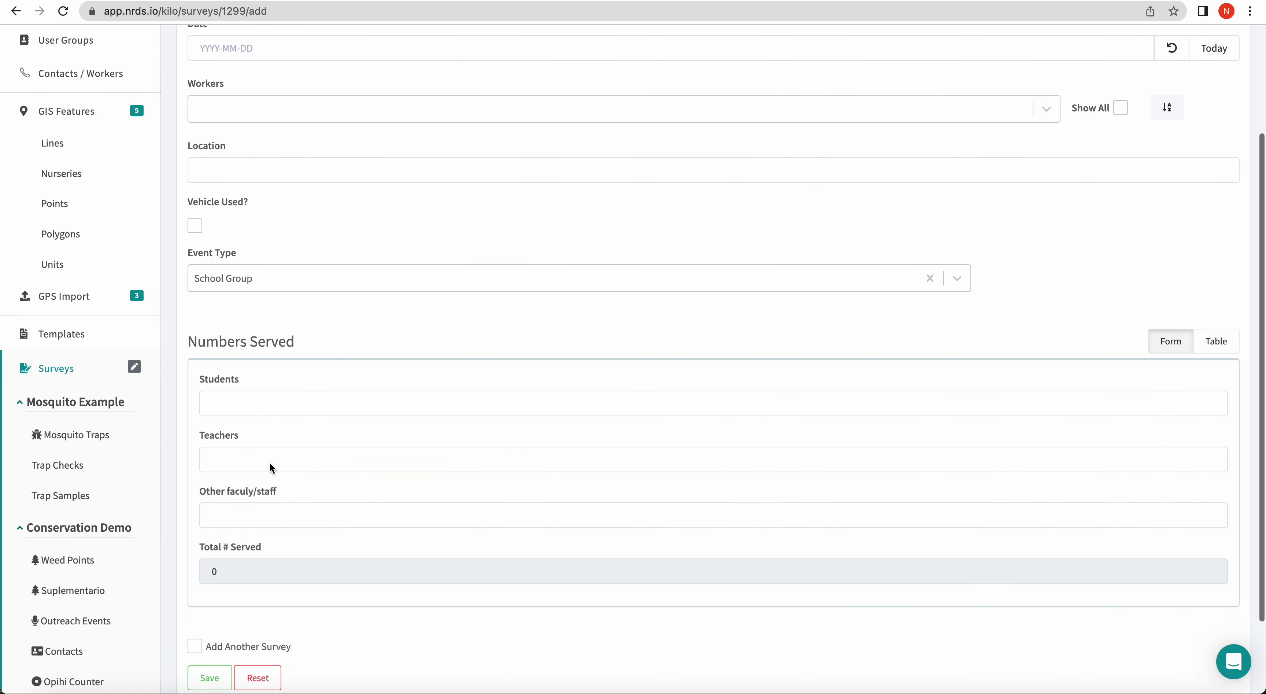
{"action": "left_click", "coordinate": [250, 397]}
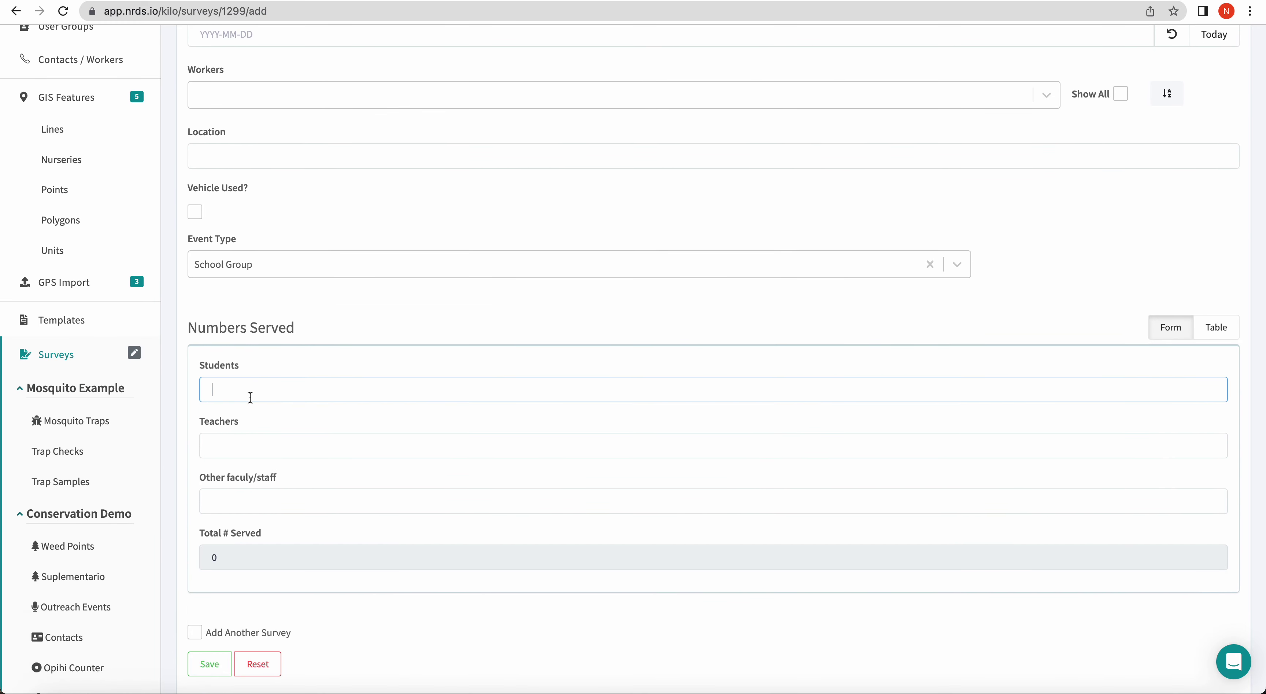
{"action": "left_click", "coordinate": [240, 438]}
{"action": "type", "text": "3"}
{"action": "left_click", "coordinate": [233, 501]}
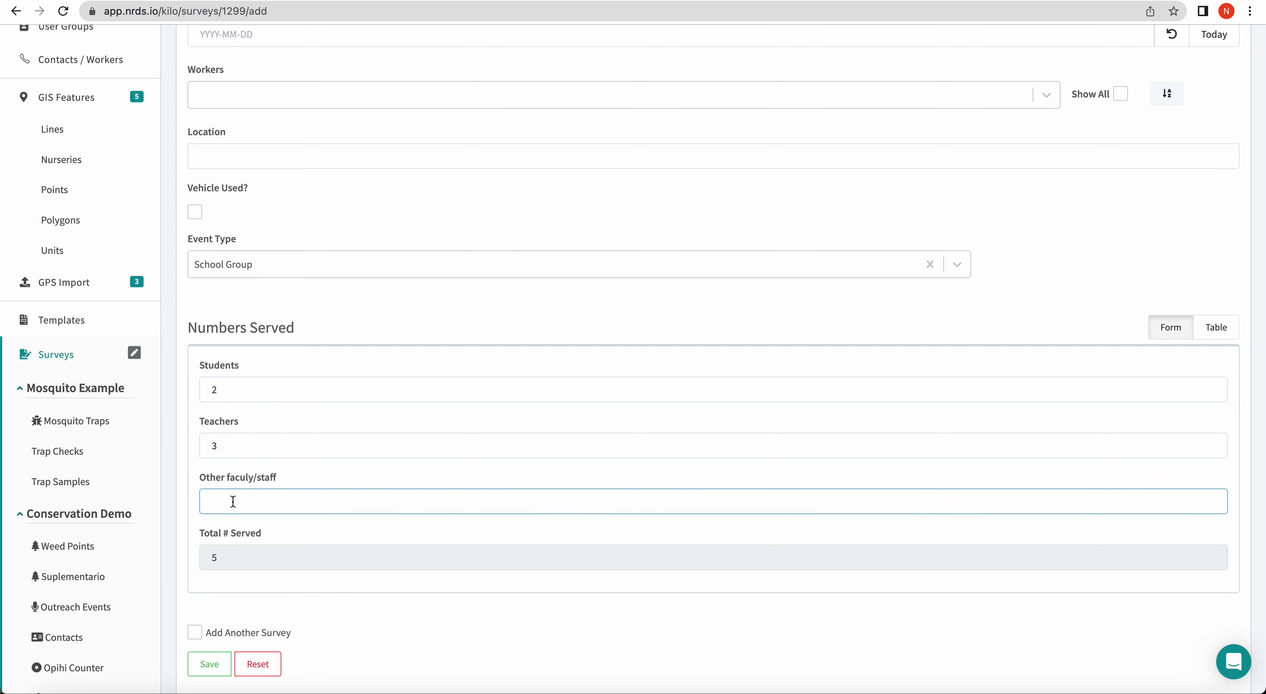
{"action": "type", "text": "5"}
Step: Switch Event Type to Community Day and enter 10 volunteers and 2 work hours
{"action": "left_click", "coordinate": [253, 257]}
{"action": "left_click", "coordinate": [251, 320]}
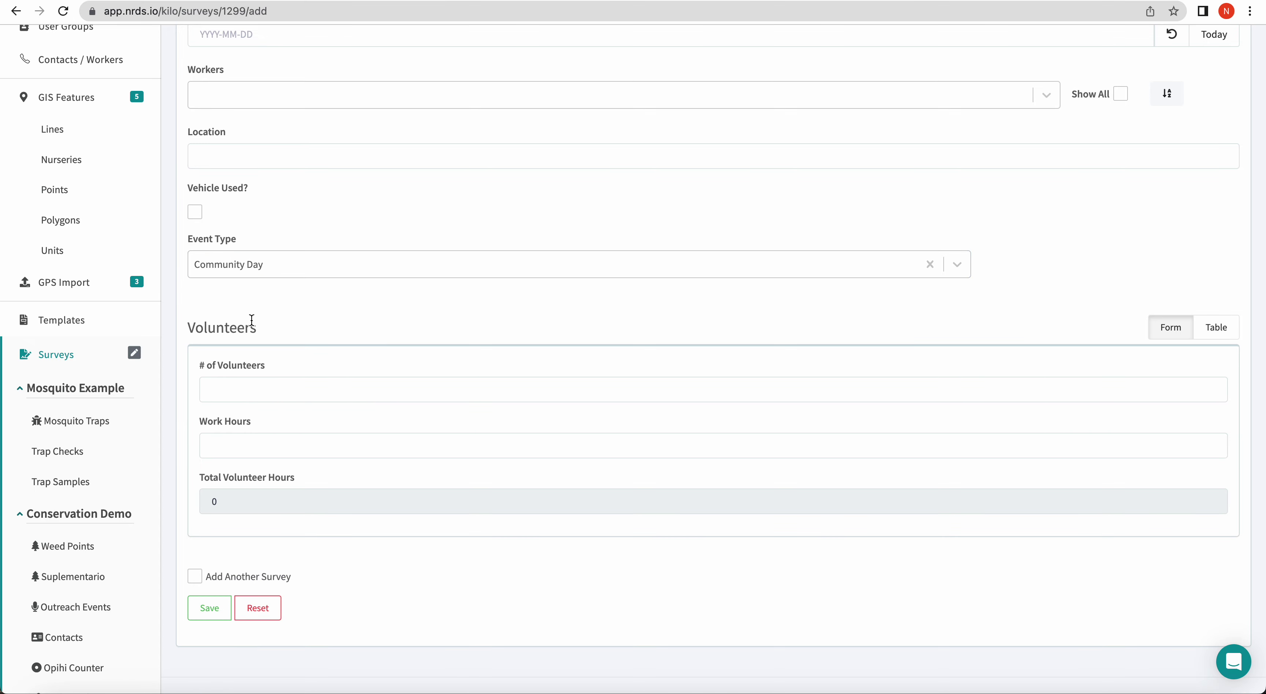
{"action": "left_click", "coordinate": [228, 395]}
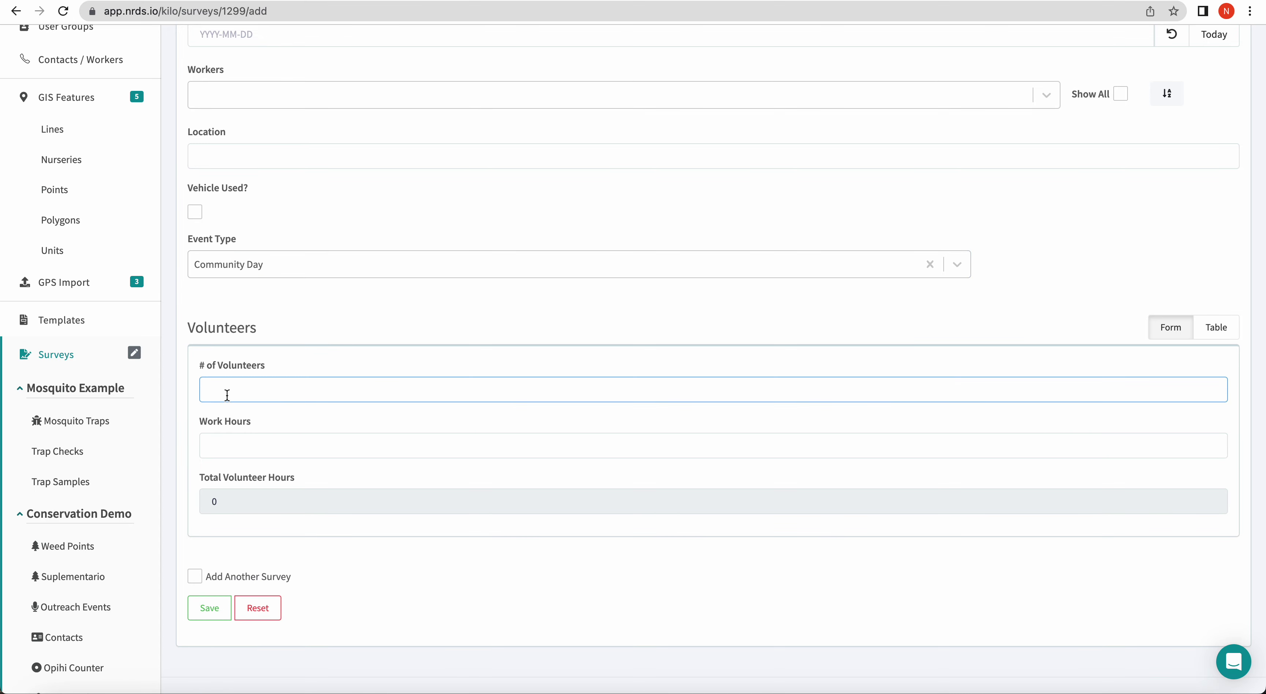
{"action": "type", "text": "10"}
{"action": "left_click", "coordinate": [246, 438]}
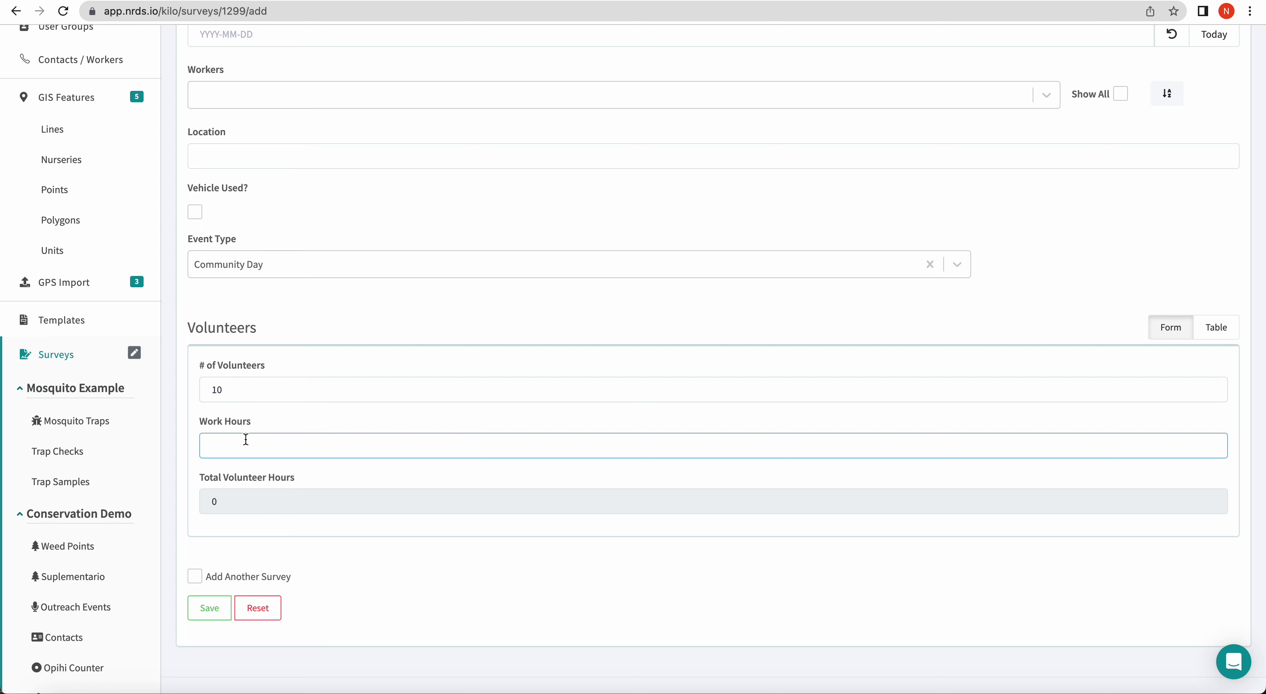
{"action": "type", "text": "2"}
Step: Switch Event Type to Conference/Presentation to reveal the Conference Info section
{"action": "left_click", "coordinate": [242, 265]}
{"action": "left_click", "coordinate": [248, 352]}
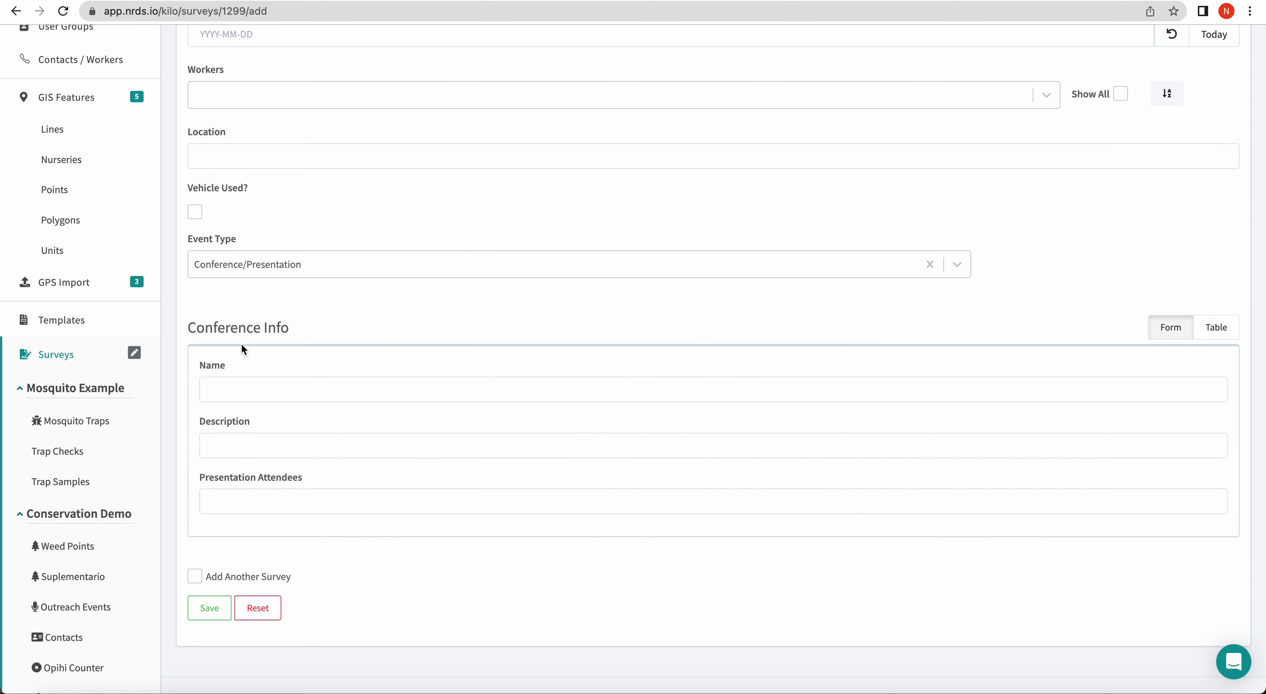
{"action": "scroll", "coordinate": [298, 298], "scroll_direction": "up", "scroll_amount": 3}
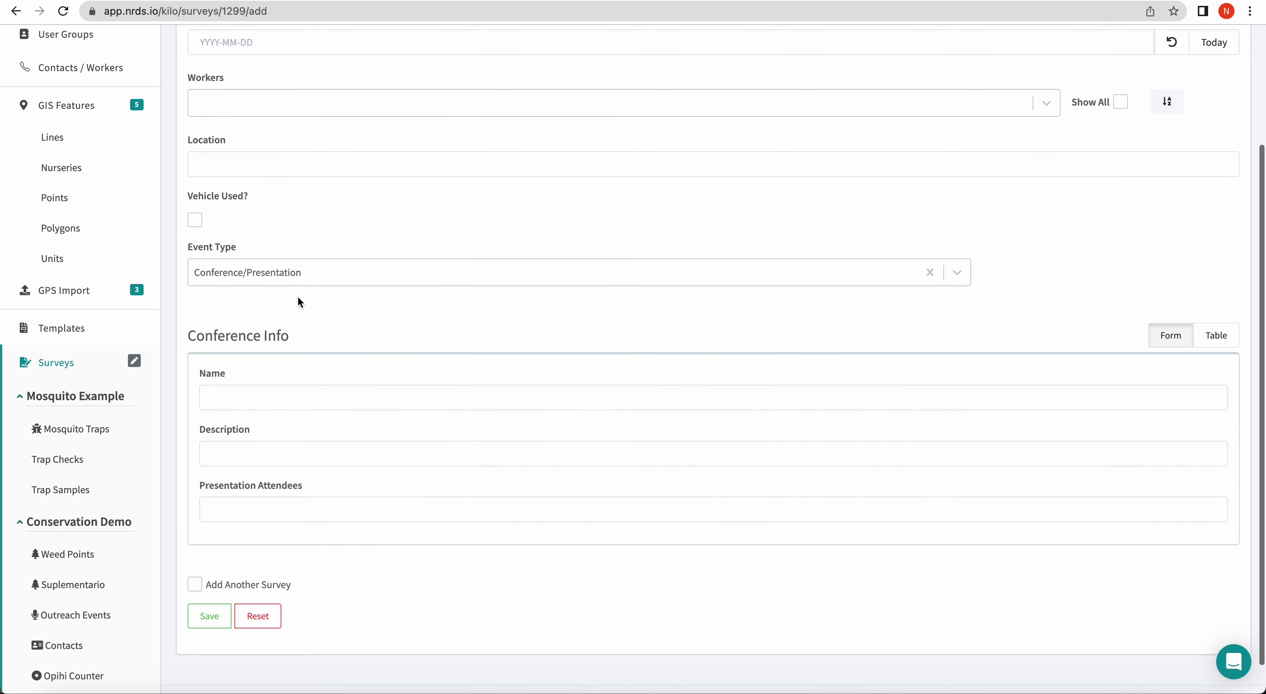